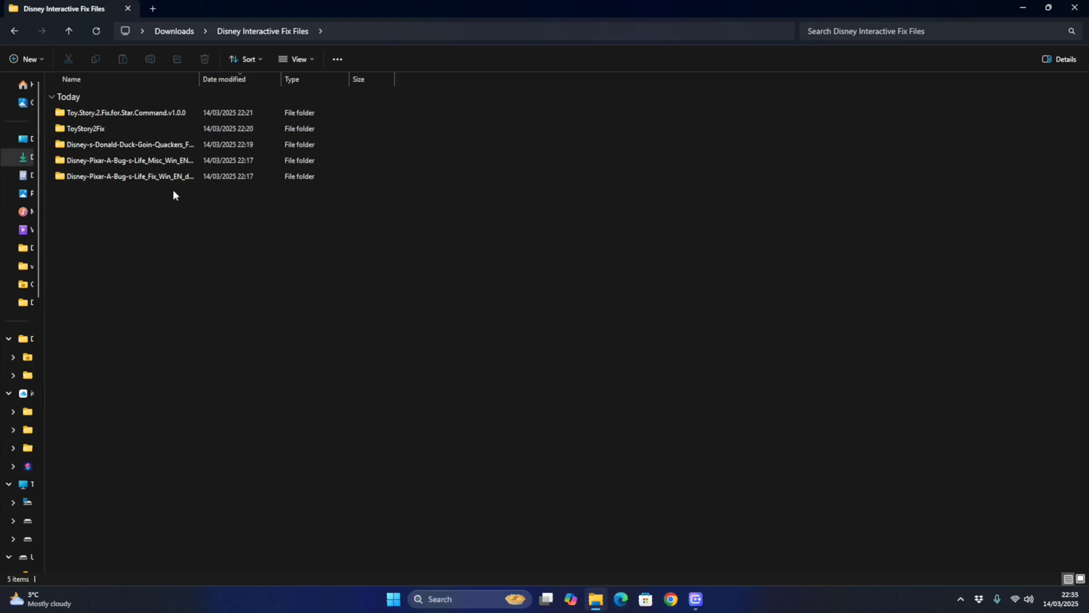
- Copy the eight dgVoodoo files from A Bug's Life's Misc dgVoodoo fix folder, then go to drive C:
{"action": "double_click", "coordinate": [152, 161]}
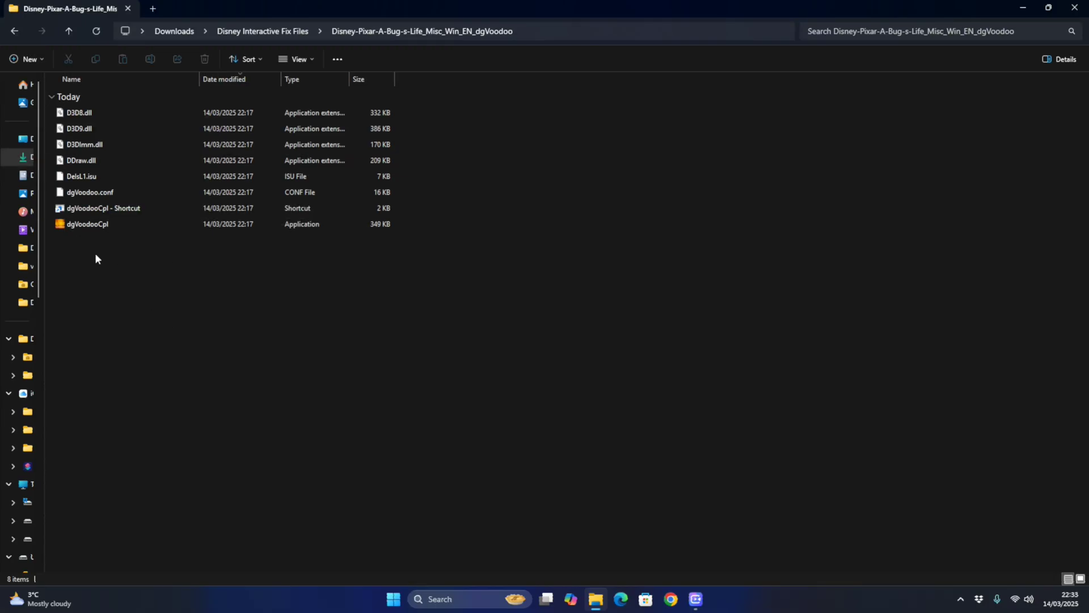
{"action": "left_click_drag", "start_coordinate": [169, 301], "coordinate": [94, 111]}
{"action": "right_click", "coordinate": [93, 112]}
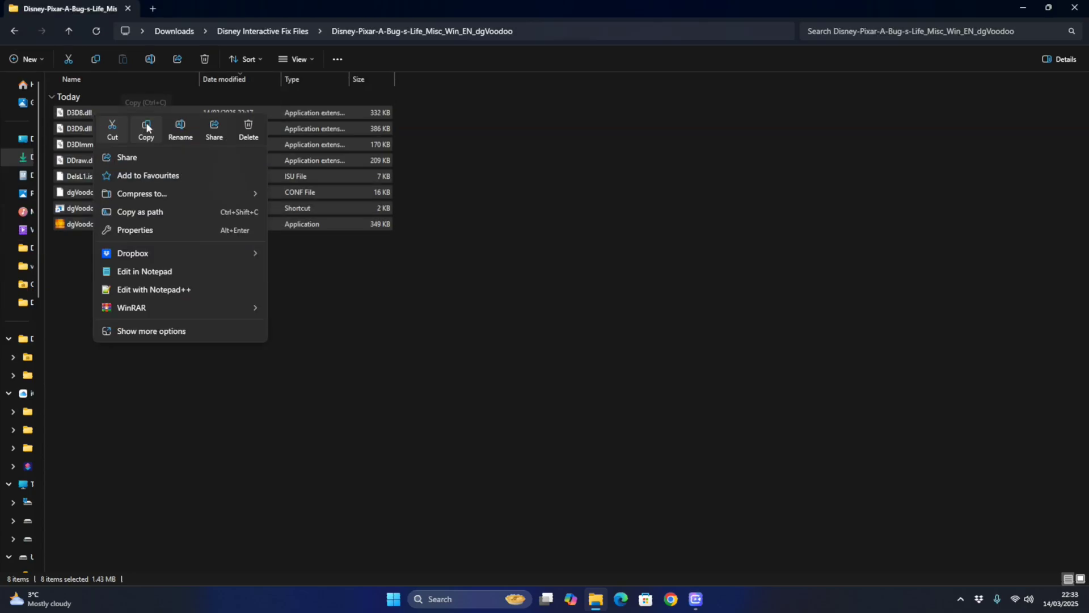
{"action": "left_click", "coordinate": [415, 358]}
{"action": "left_click_drag", "start_coordinate": [223, 291], "coordinate": [97, 98]}
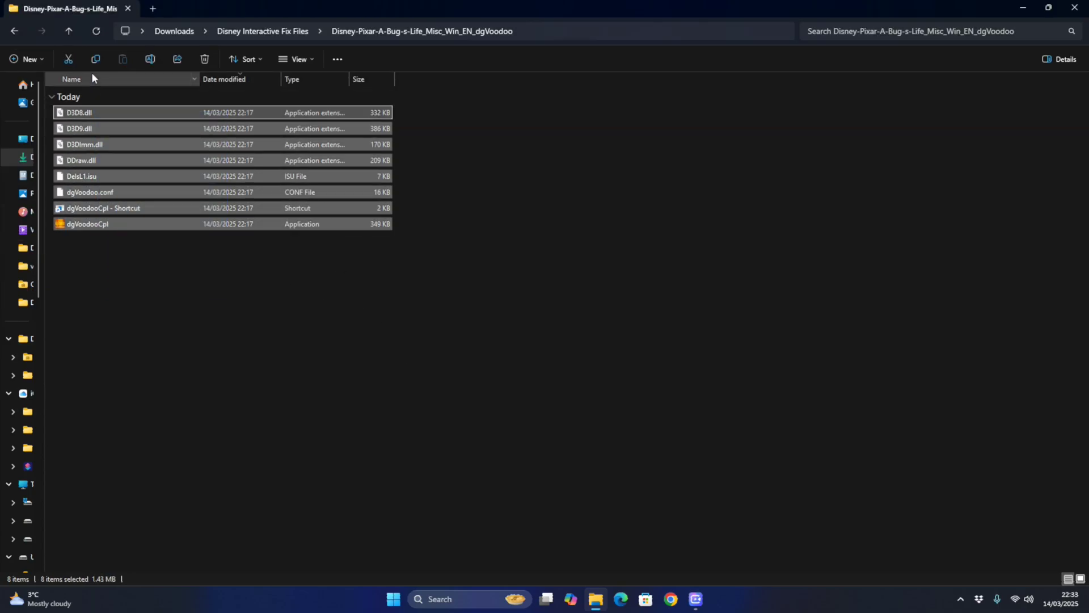
{"action": "left_click", "coordinate": [96, 60]}
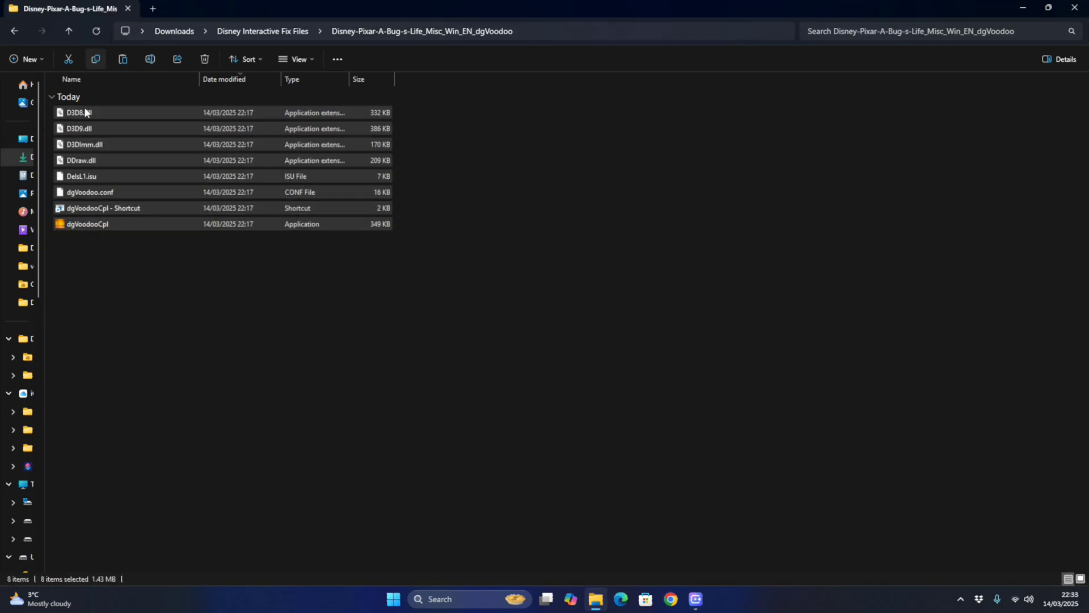
{"action": "left_click", "coordinate": [26, 509]}
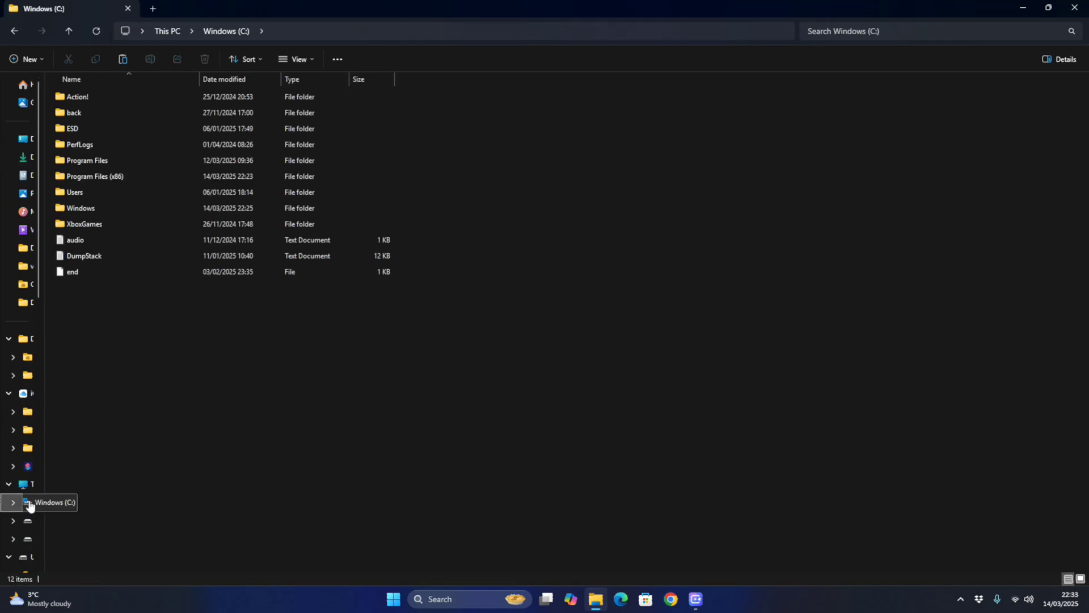
- Paste the dgVoodoo files into Program Files\Disney Interactive\A Bug's Life Action Game, replacing DelsL1.isu
{"action": "double_click", "coordinate": [104, 162]}
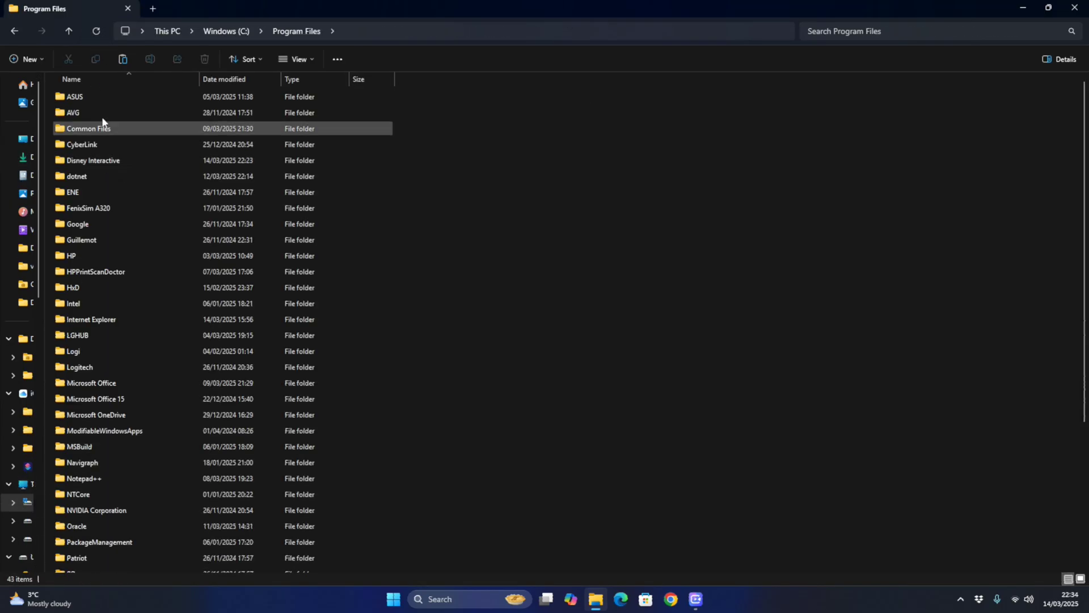
{"action": "double_click", "coordinate": [102, 161]}
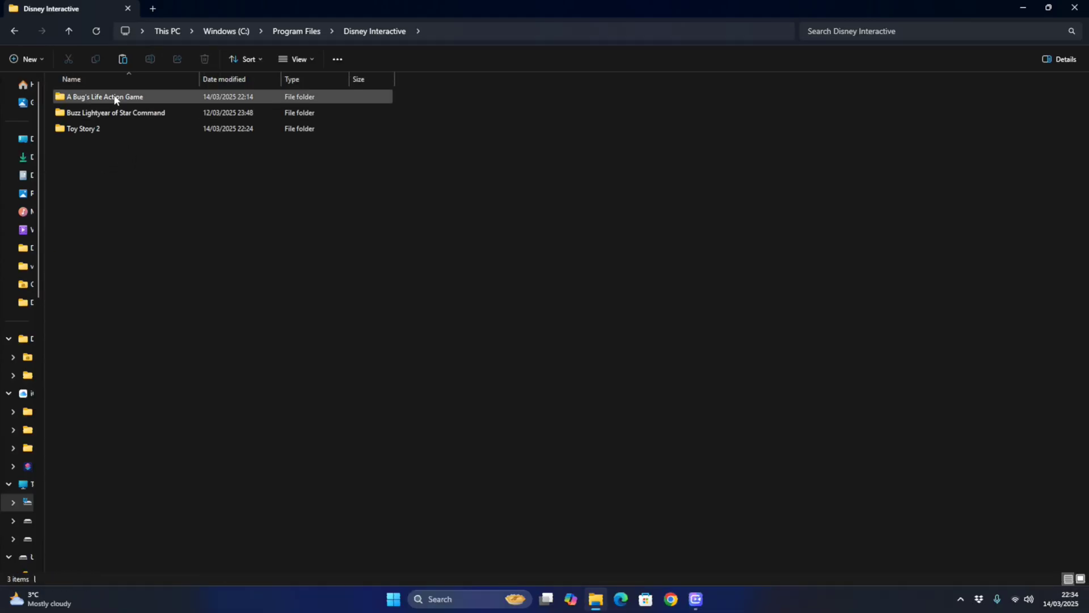
{"action": "double_click", "coordinate": [114, 97]}
{"action": "left_click", "coordinate": [177, 348]}
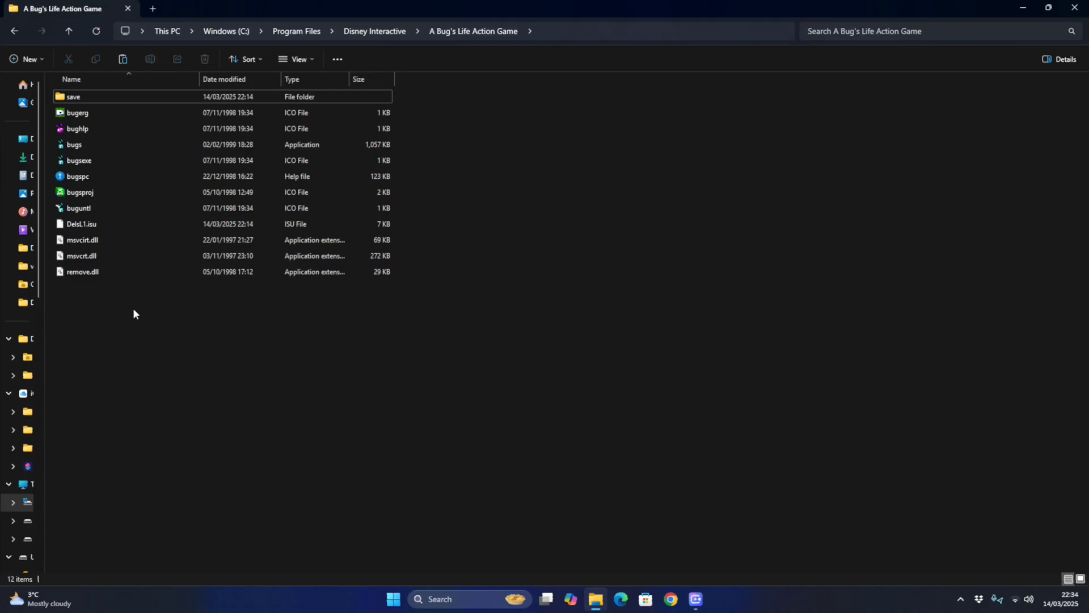
{"action": "left_click", "coordinate": [127, 56]}
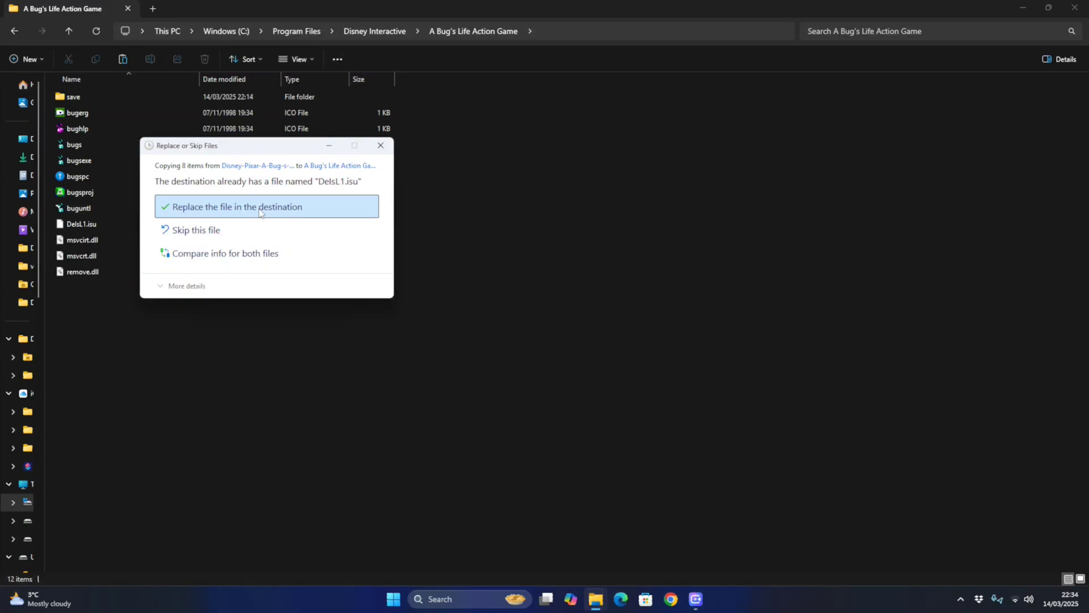
{"action": "left_click", "coordinate": [253, 206]}
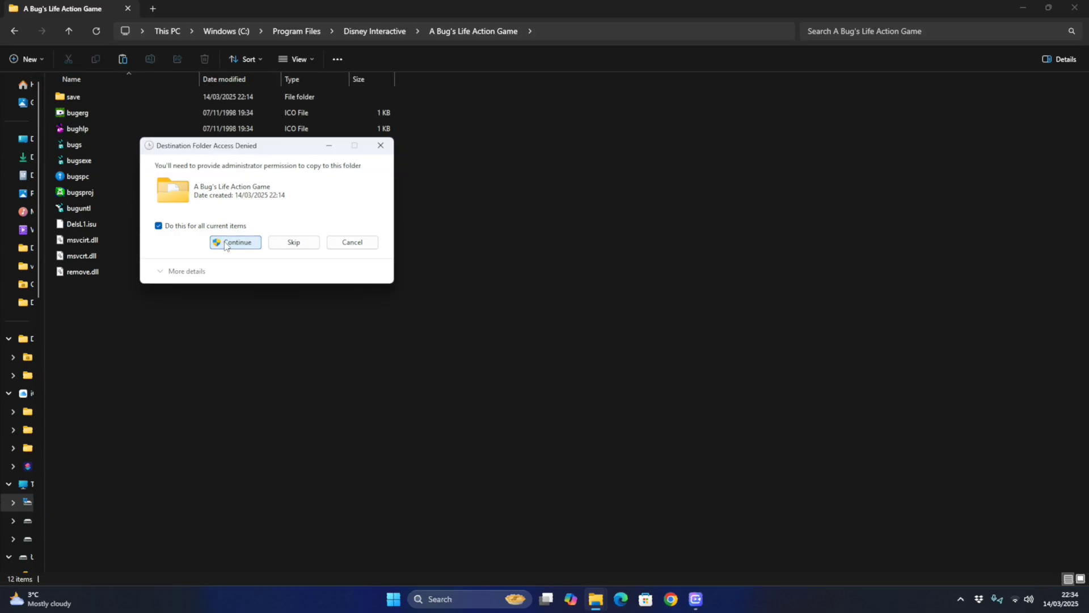
{"action": "left_click", "coordinate": [225, 244]}
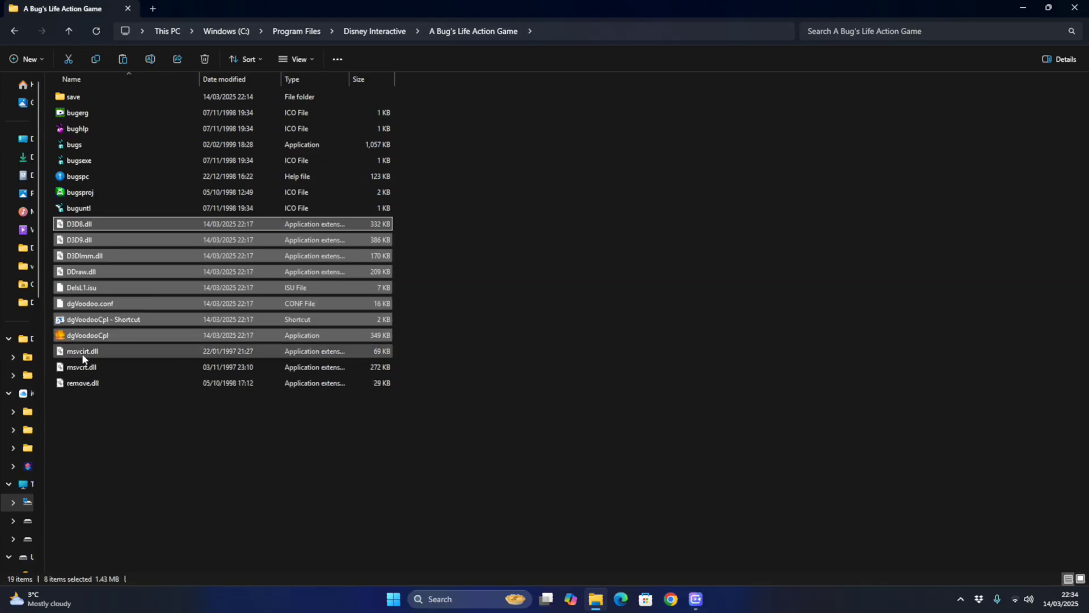
- Copy the fixed bugs application from the A Bug's Life fix folder
{"action": "left_click", "coordinate": [16, 30]}
{"action": "left_click", "coordinate": [15, 31]}
{"action": "left_click", "coordinate": [16, 31]}
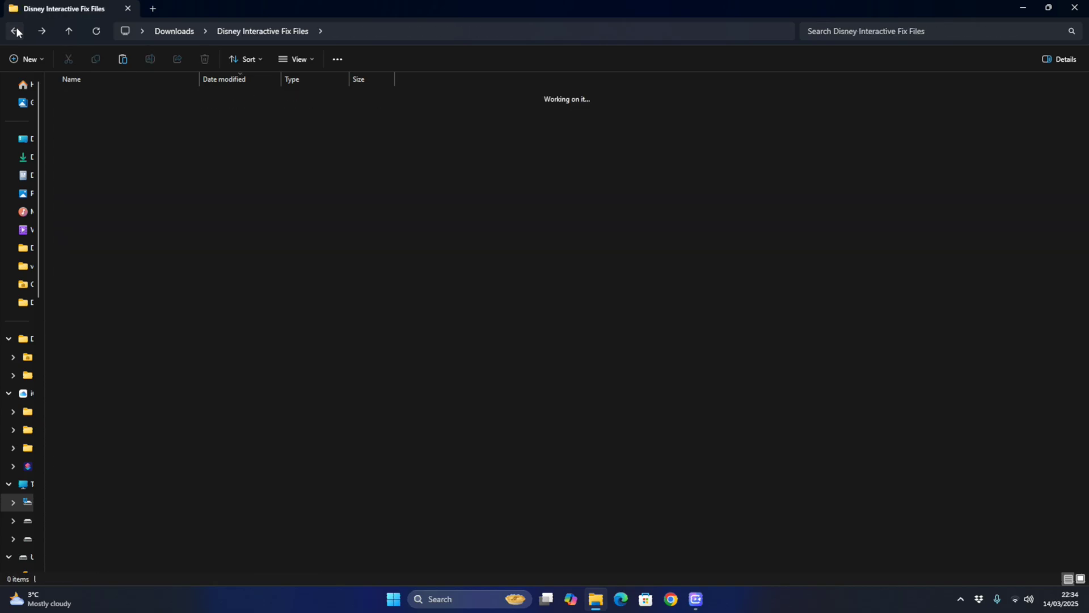
{"action": "double_click", "coordinate": [132, 177]}
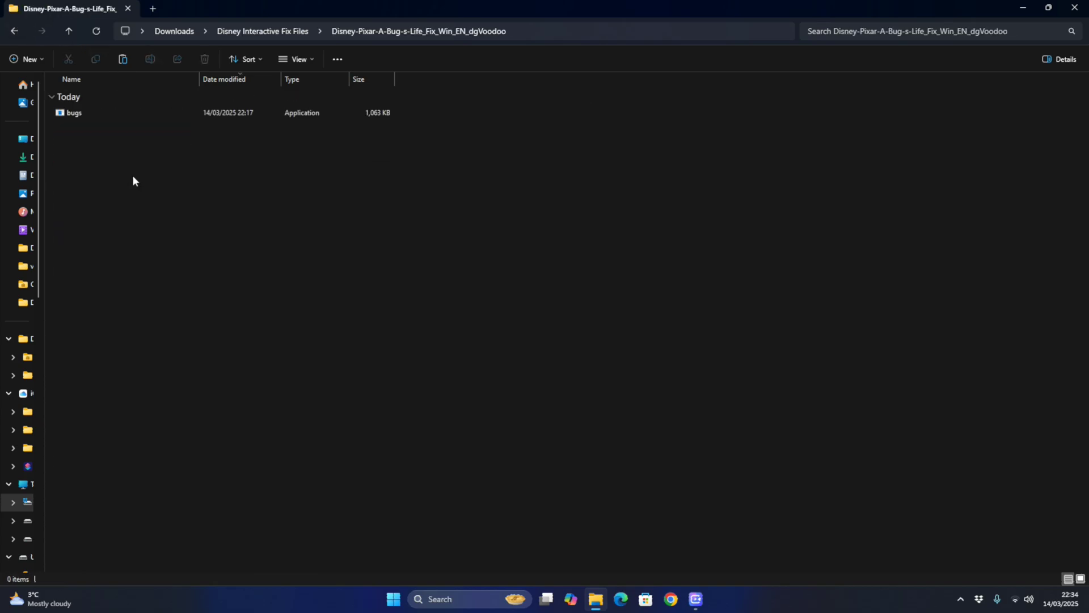
{"action": "left_click", "coordinate": [81, 113]}
{"action": "right_click", "coordinate": [81, 115]}
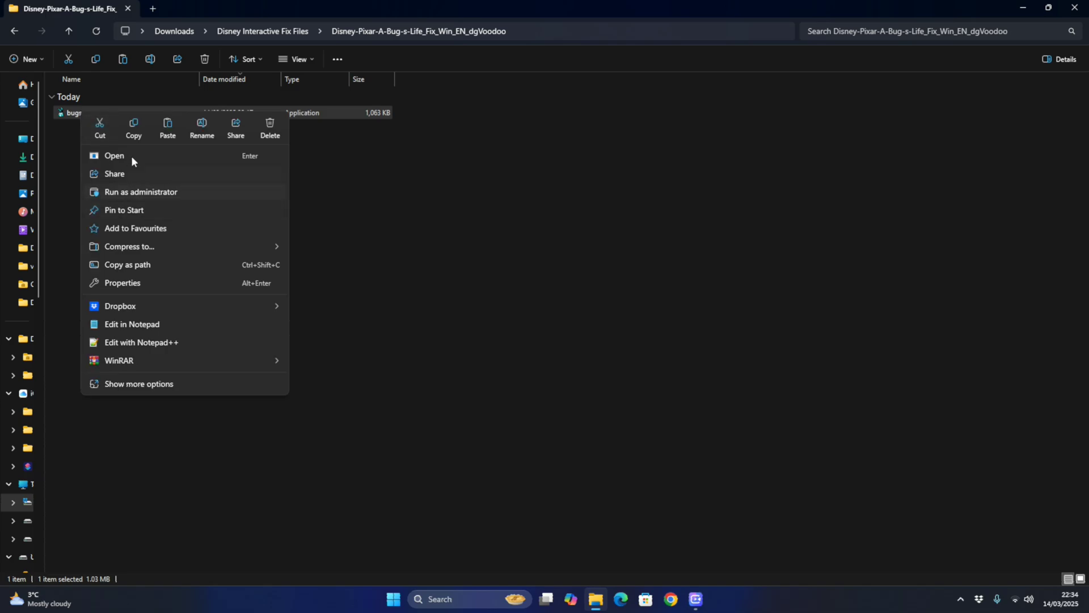
{"action": "left_click", "coordinate": [136, 124]}
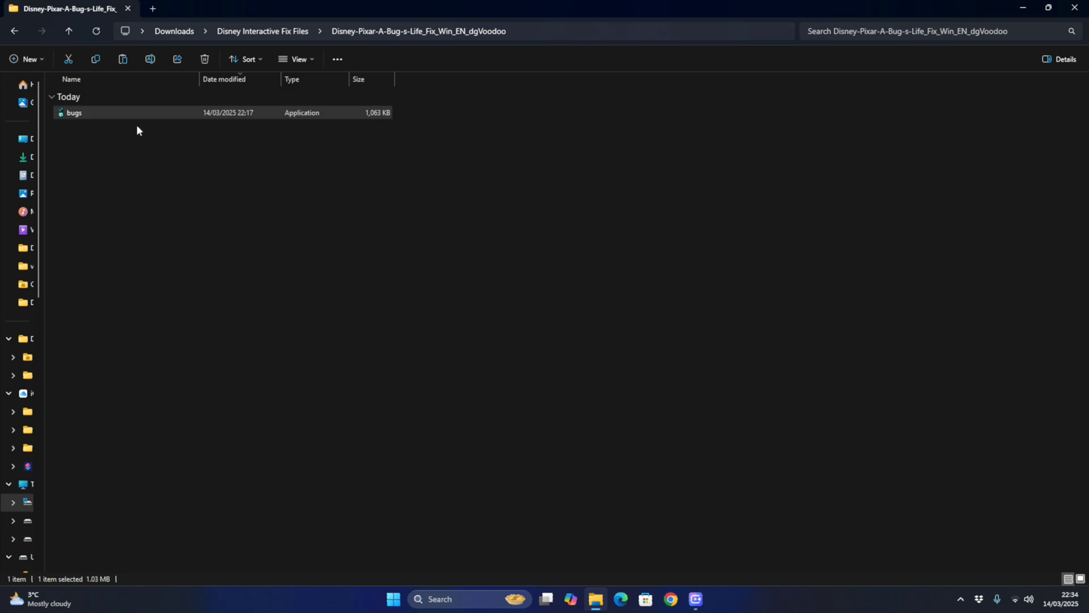
- Paste bugs into the A Bug's Life Action Game install folder, replacing the 1,057 KB original
{"action": "left_click", "coordinate": [28, 521]}
{"action": "left_click", "coordinate": [27, 502]}
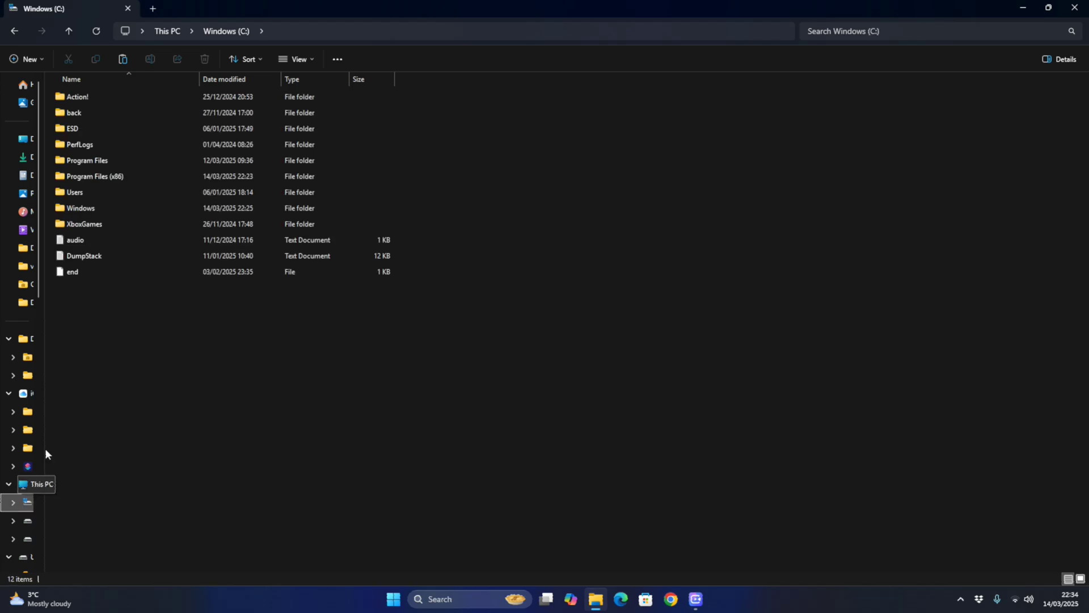
{"action": "double_click", "coordinate": [94, 176]}
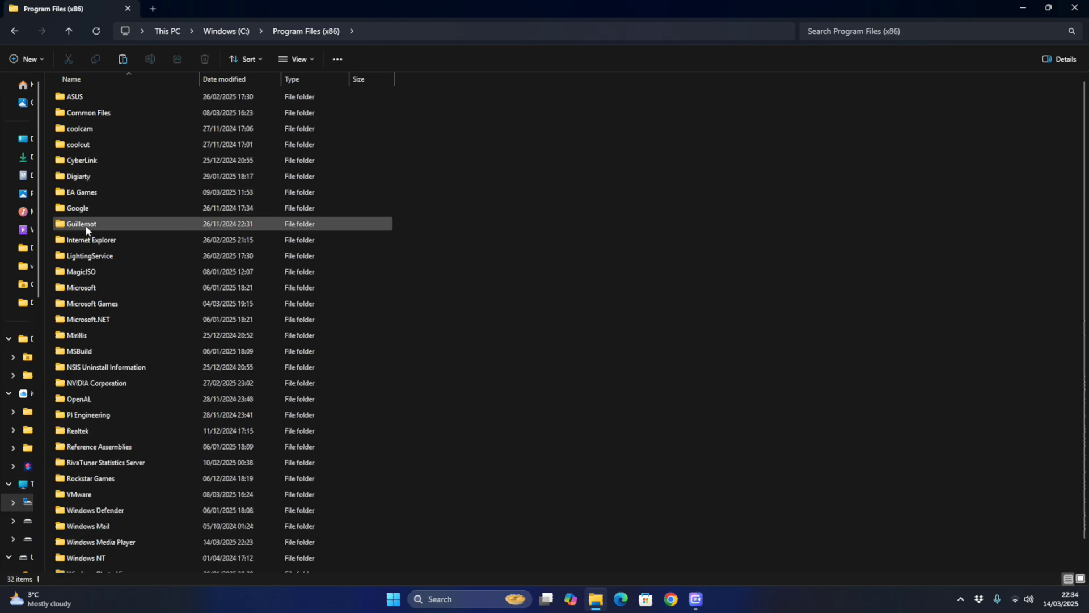
{"action": "left_click", "coordinate": [244, 35]}
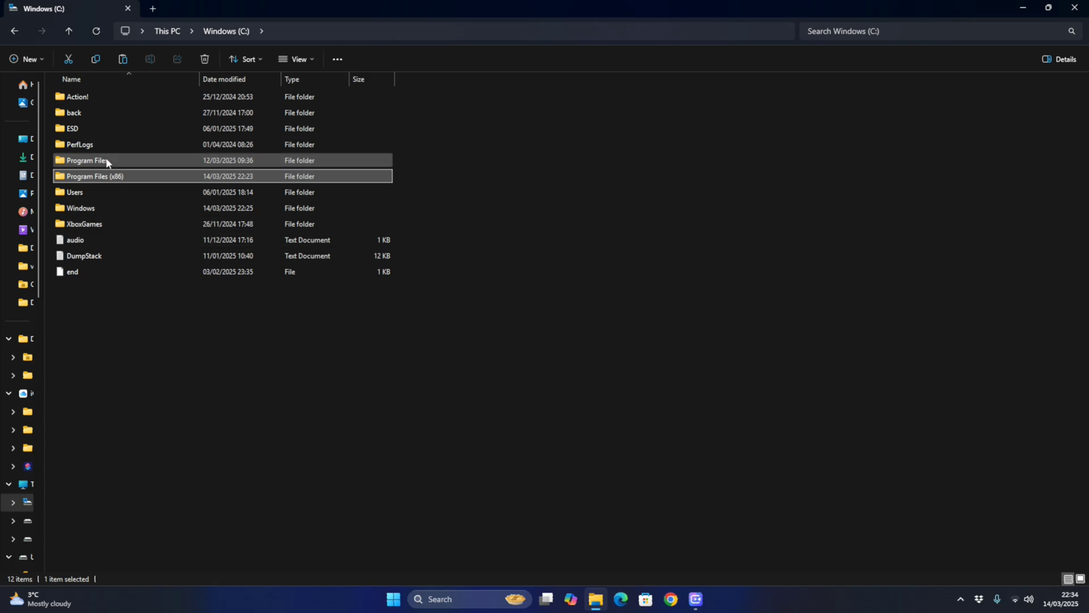
{"action": "double_click", "coordinate": [106, 159]}
{"action": "double_click", "coordinate": [96, 162]}
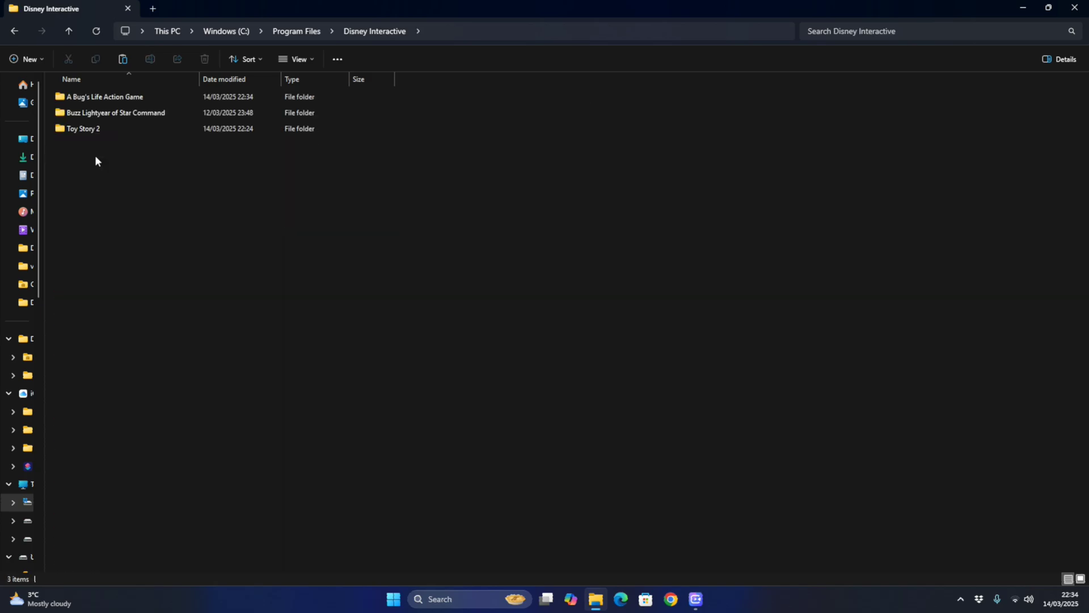
{"action": "double_click", "coordinate": [109, 97]}
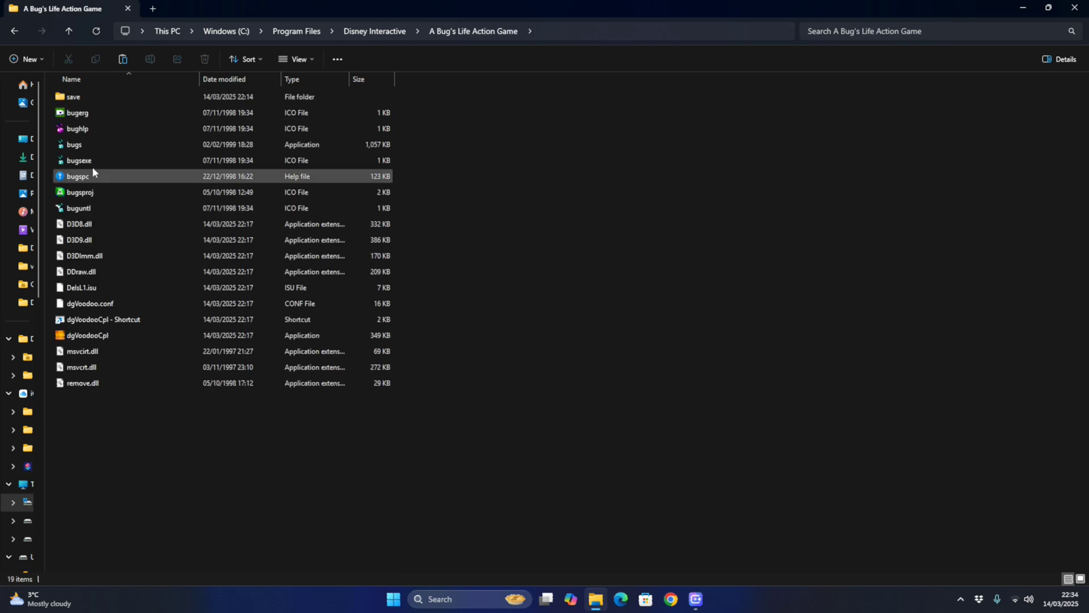
{"action": "right_click", "coordinate": [647, 228]}
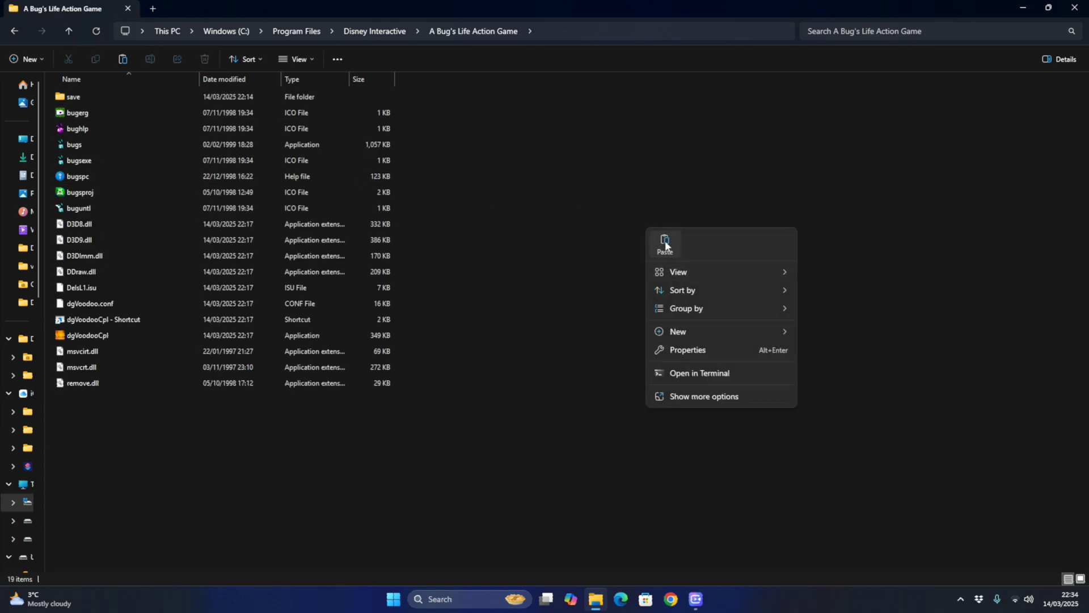
{"action": "left_click", "coordinate": [665, 240]}
{"action": "left_click", "coordinate": [541, 207]}
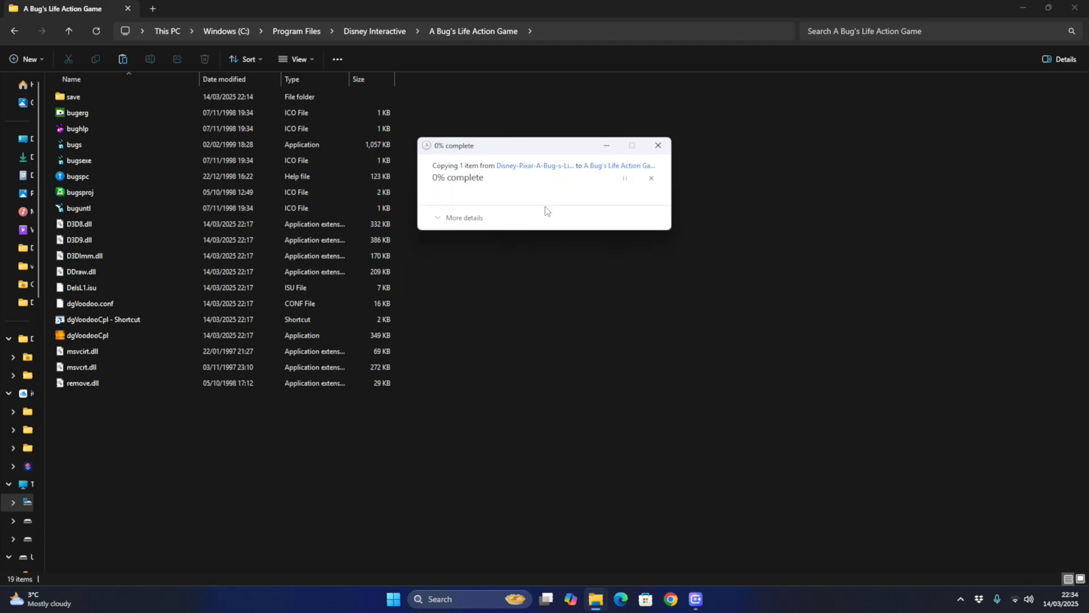
{"action": "left_click", "coordinate": [514, 222]}
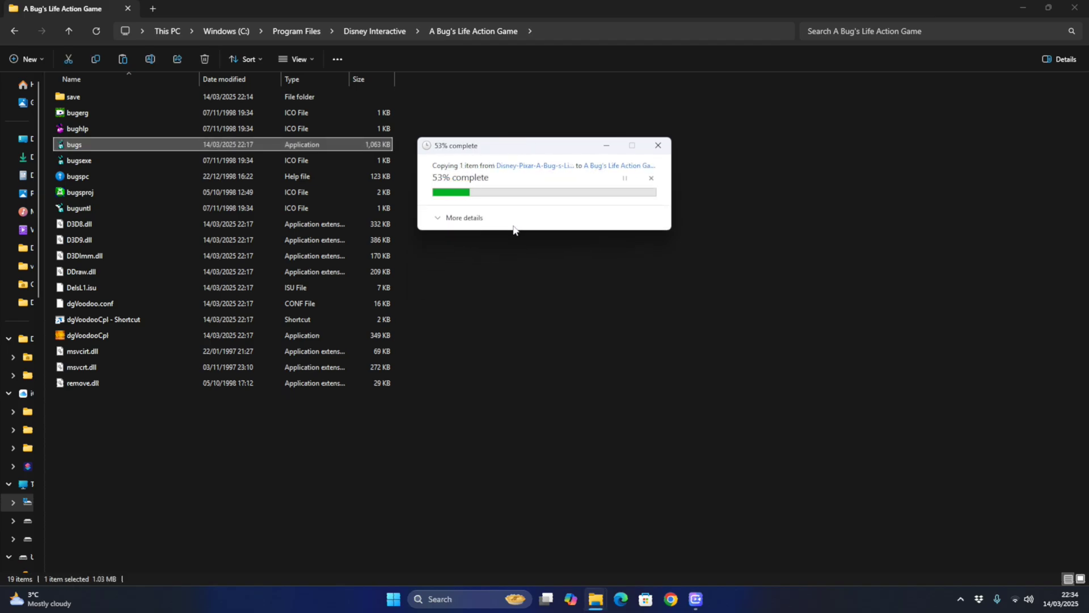
{"action": "left_click", "coordinate": [590, 275]}
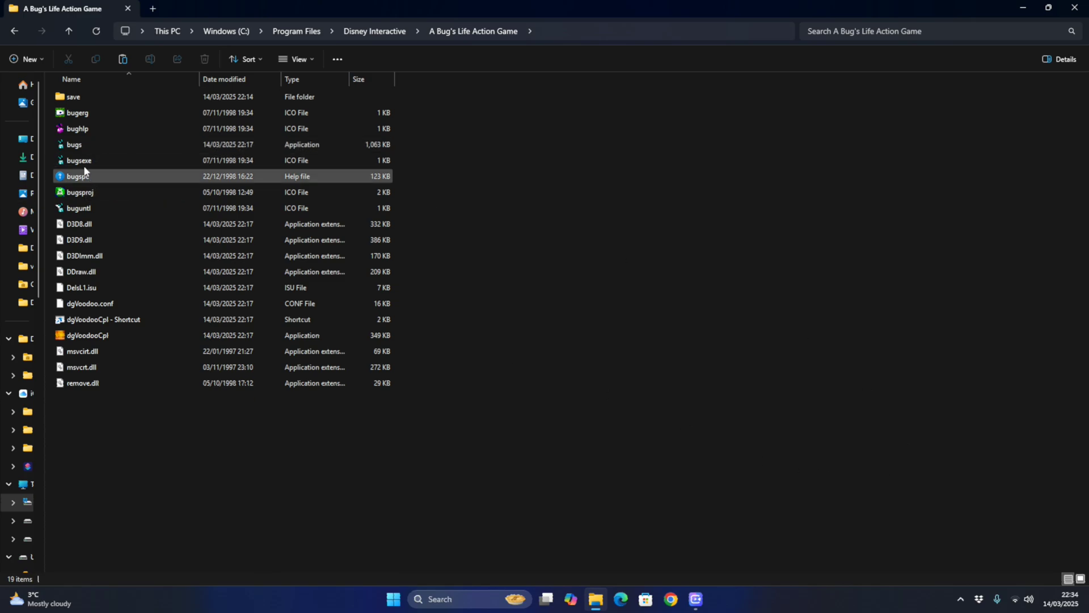
- Set bugs to Windows XP (Service Pack 2) compatibility mode and always run as administrator
{"action": "right_click", "coordinate": [73, 145]}
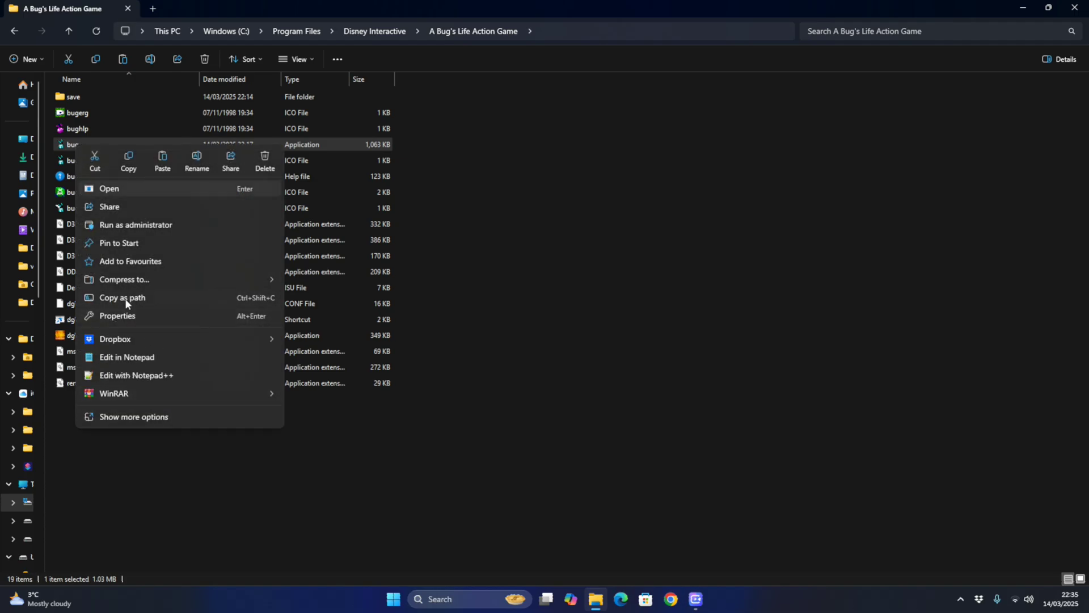
{"action": "left_click", "coordinate": [114, 316]}
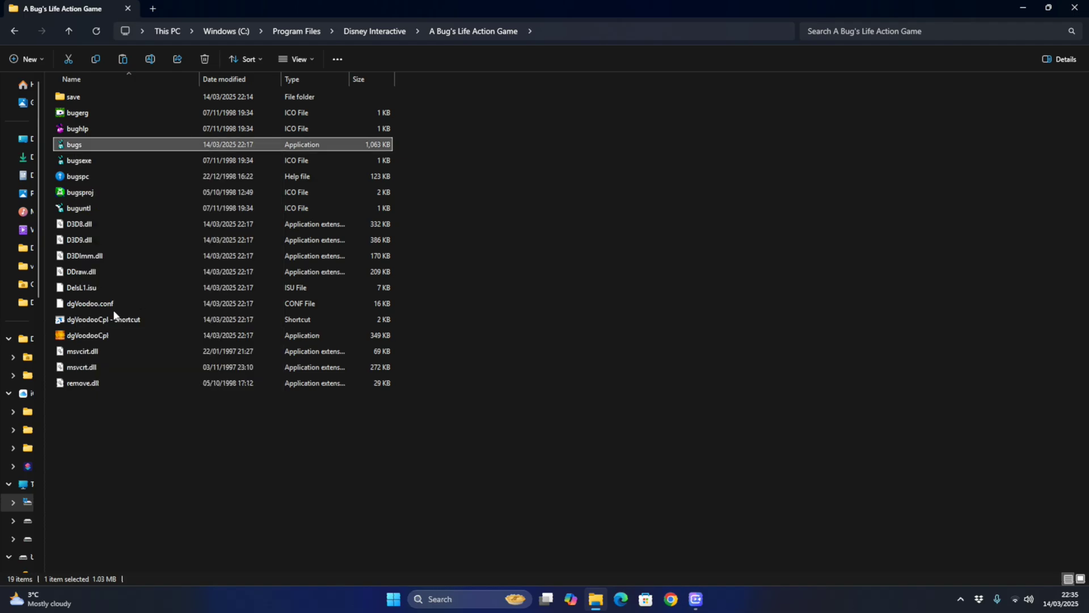
{"action": "left_click", "coordinate": [155, 182]}
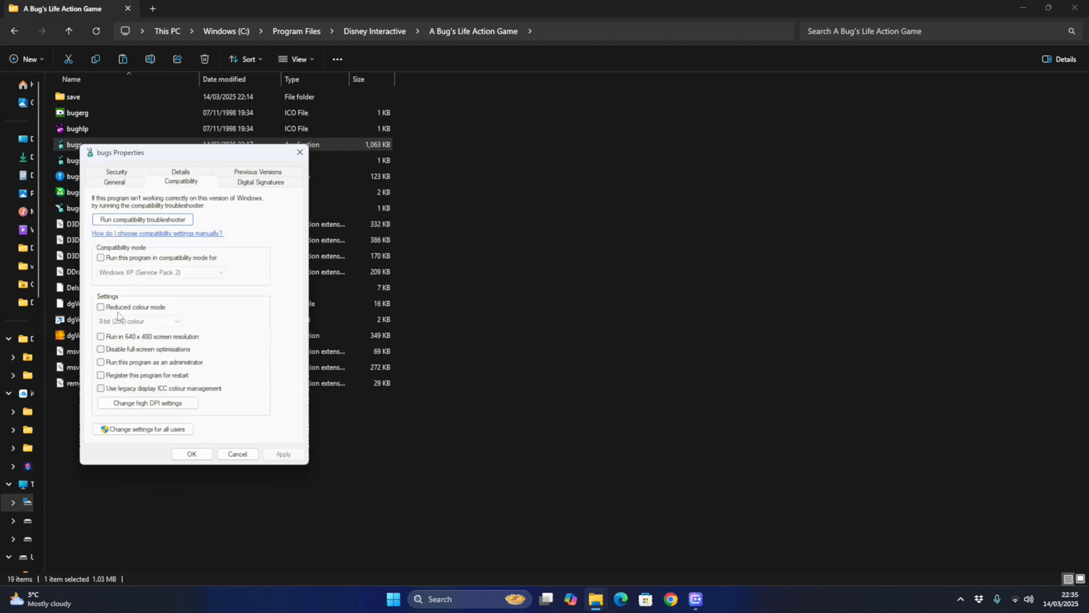
{"action": "left_click", "coordinate": [100, 258]}
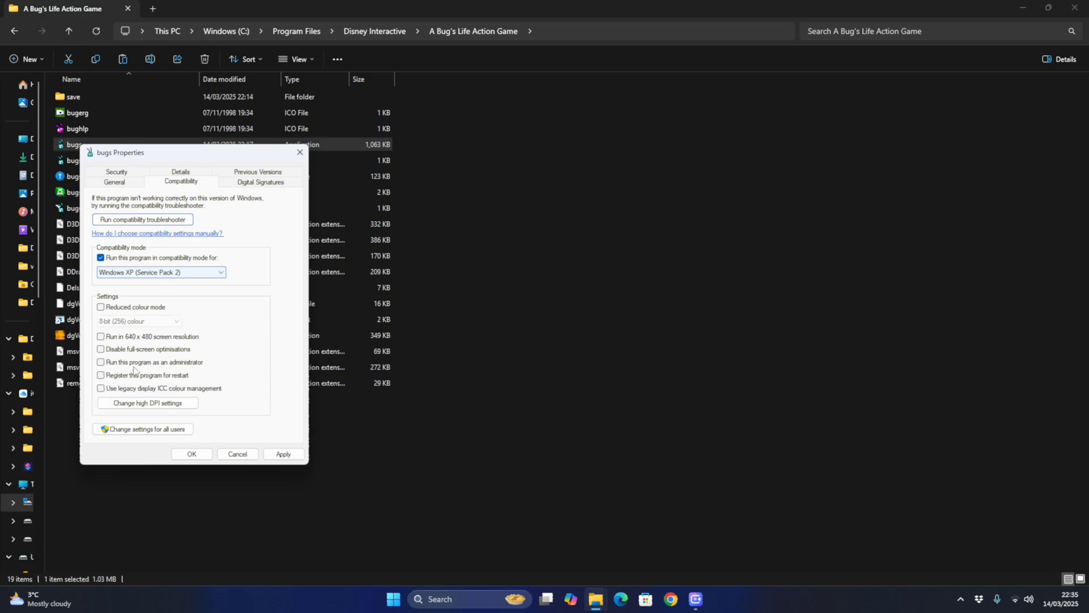
{"action": "left_click", "coordinate": [101, 363]}
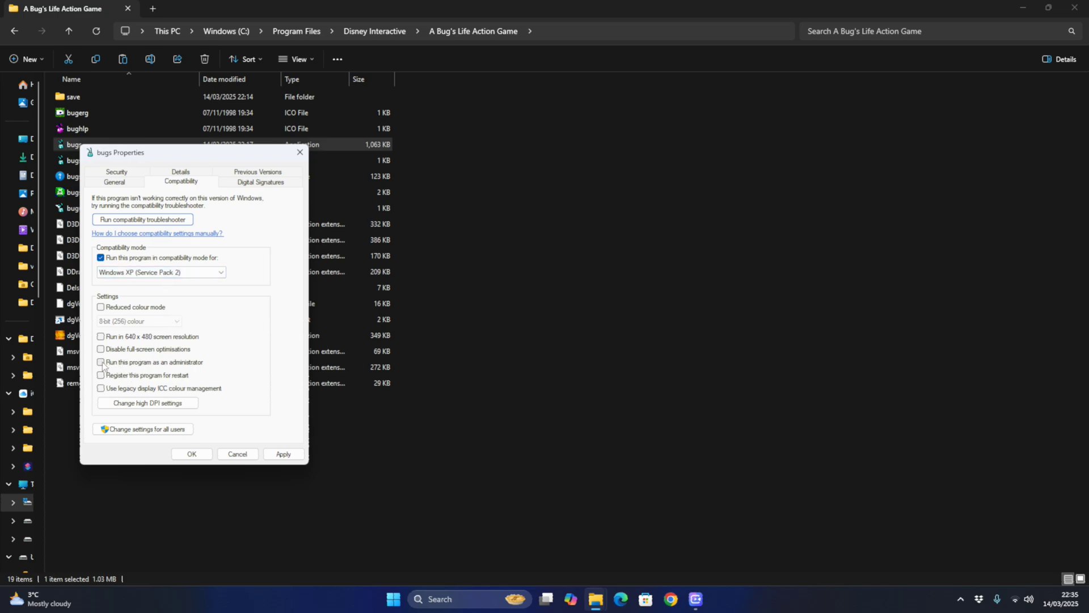
{"action": "left_click", "coordinate": [278, 455]}
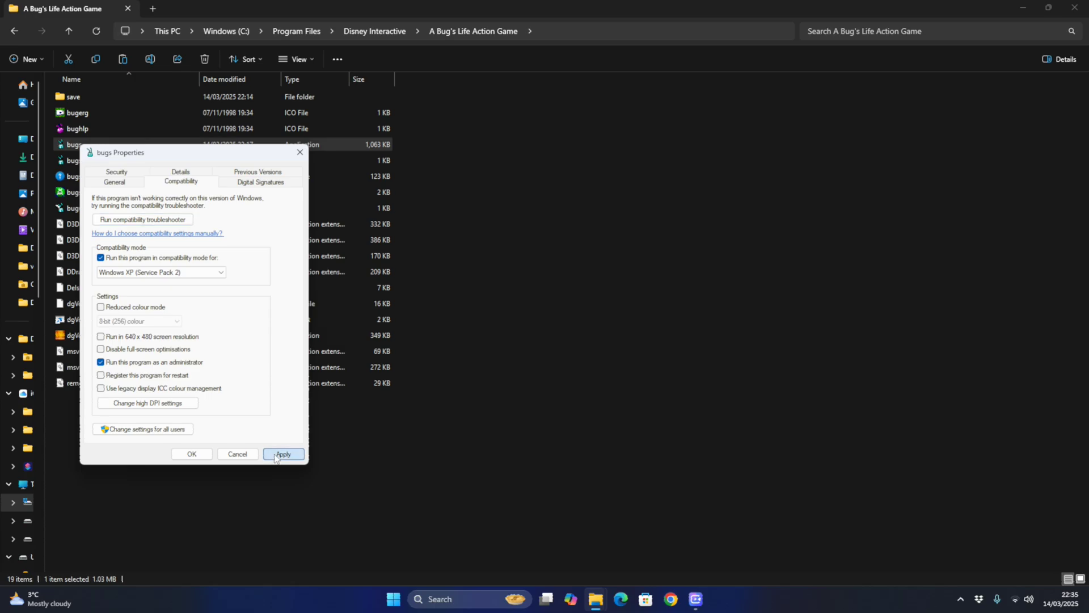
{"action": "left_click", "coordinate": [191, 454]}
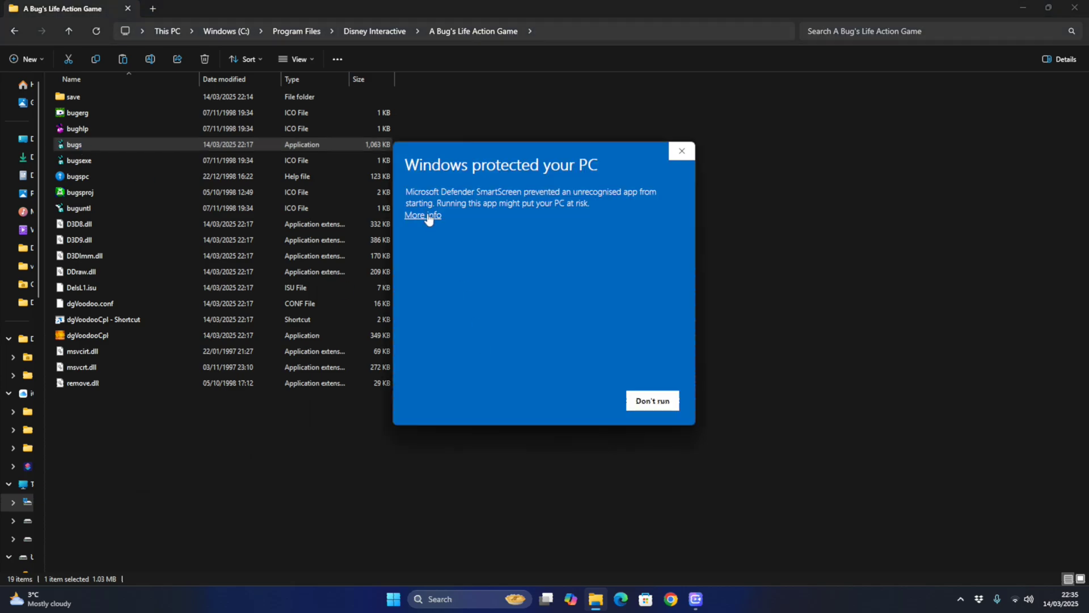
- Launch the bugs game, allowing it past the SmartScreen warning with Run anyway
{"action": "left_click", "coordinate": [426, 213]}
{"action": "left_click", "coordinate": [577, 403]}
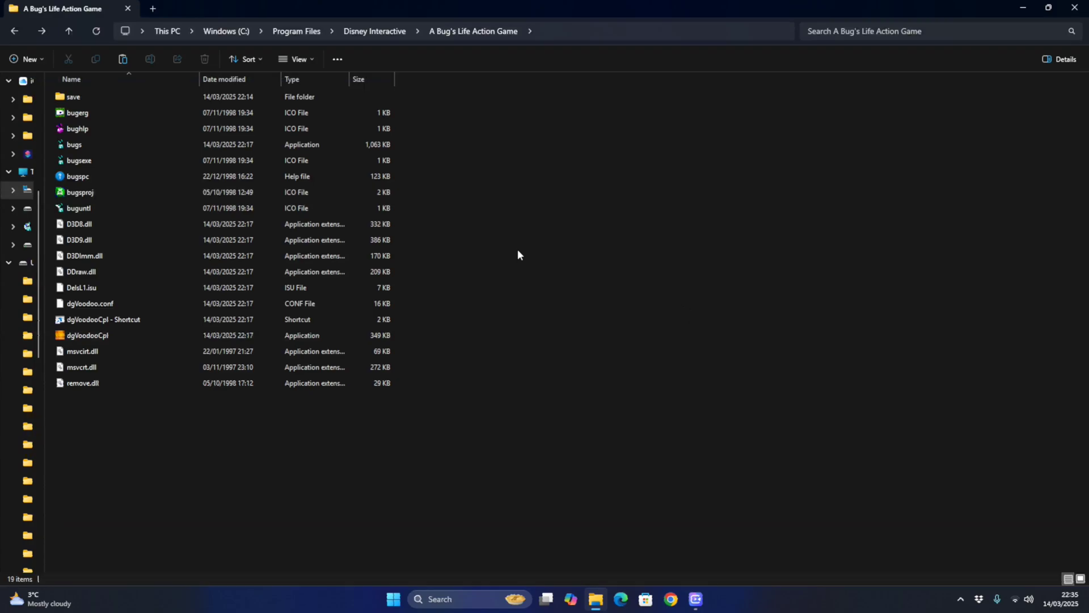
{"action": "double_click", "coordinate": [80, 145]}
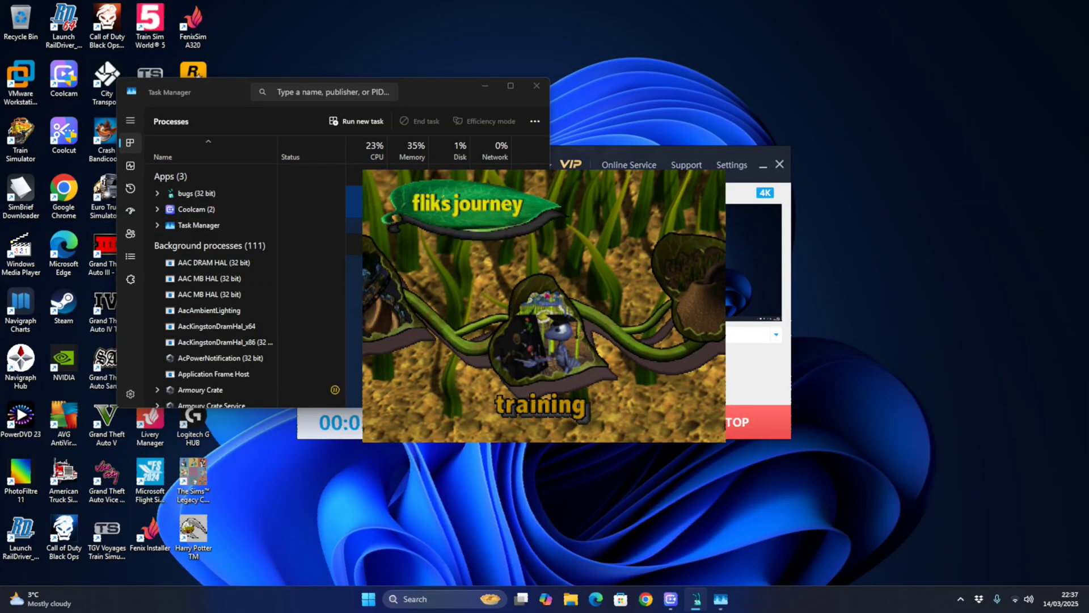
- Navigate the game's main menu to Options > Graphics options
{"action": "key", "text": "Right"}
{"action": "key", "text": "Right"}
{"action": "key", "text": "Left"}
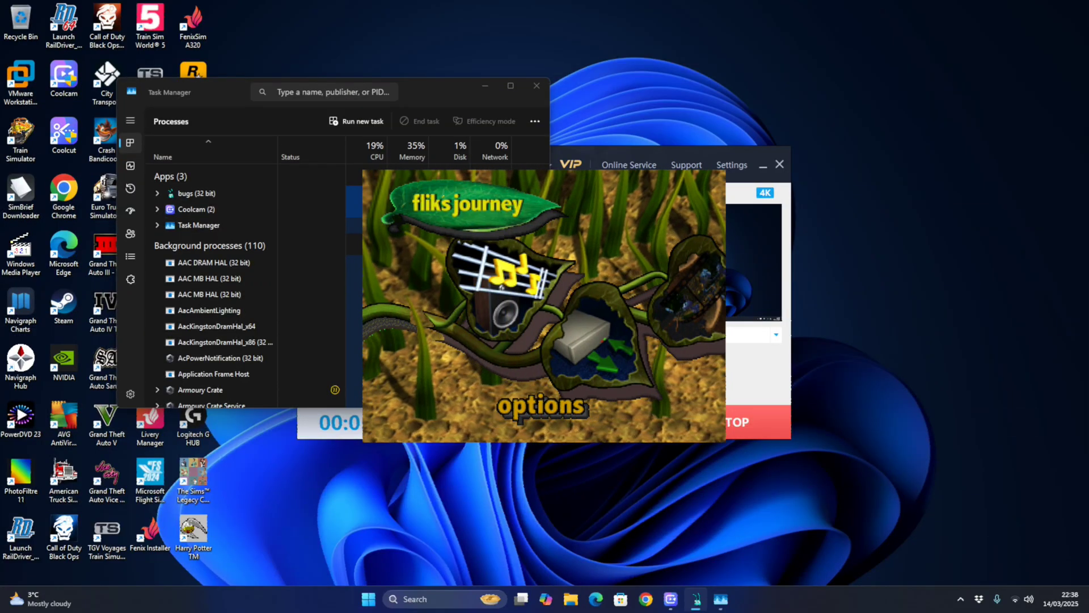
{"action": "key", "text": "Right"}
{"action": "key", "text": "Right"}
{"action": "key", "text": "Left"}
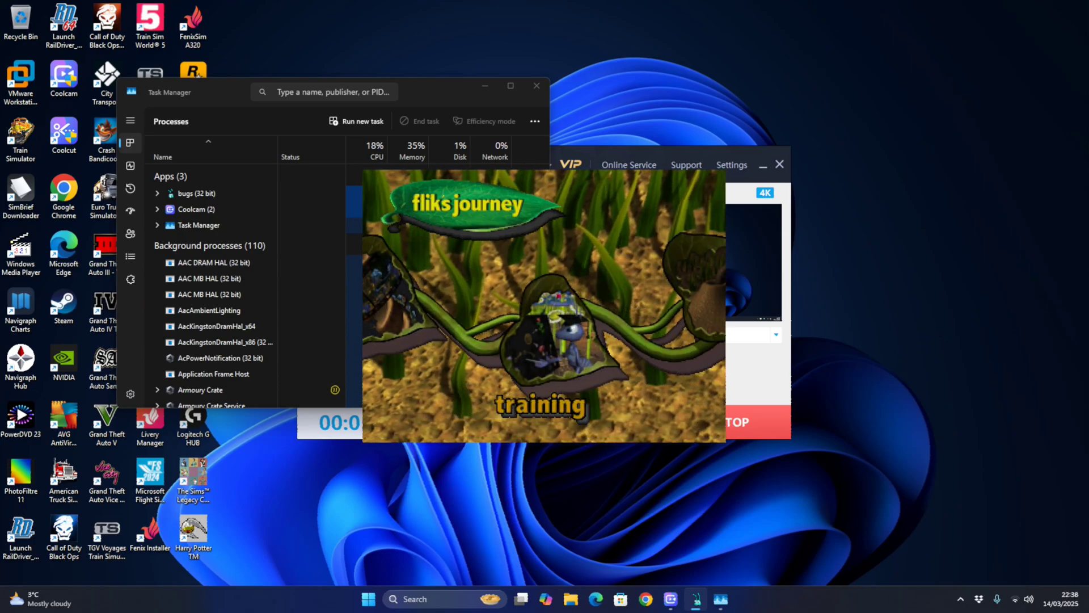
{"action": "key", "text": "Left"}
{"action": "key", "text": "Right"}
{"action": "key", "text": "Right"}
{"action": "key", "text": "Right"}
{"action": "key", "text": "Right"}
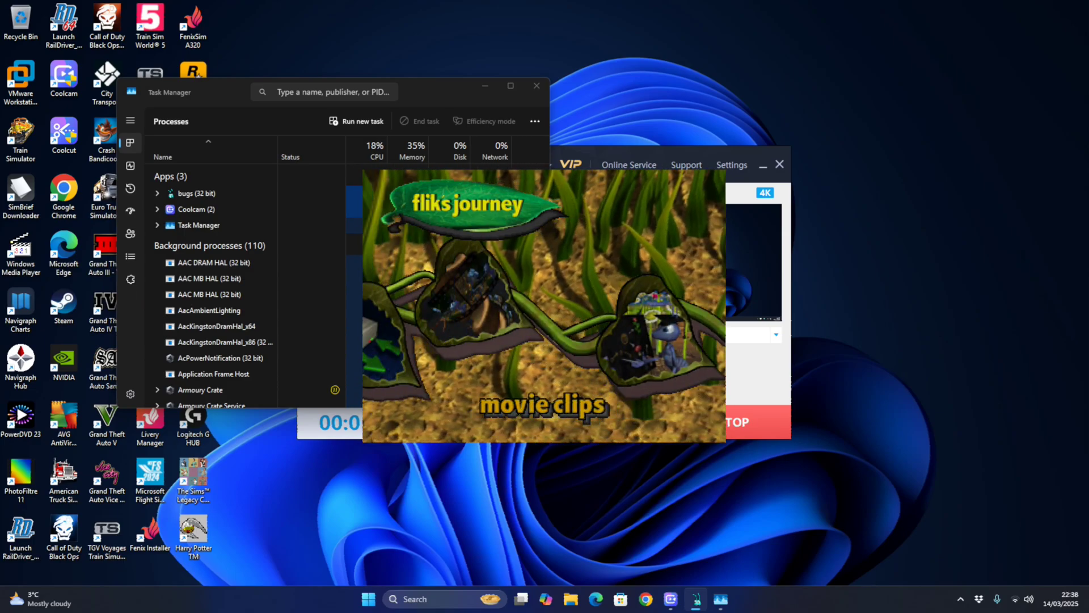
{"action": "key", "text": "Return"}
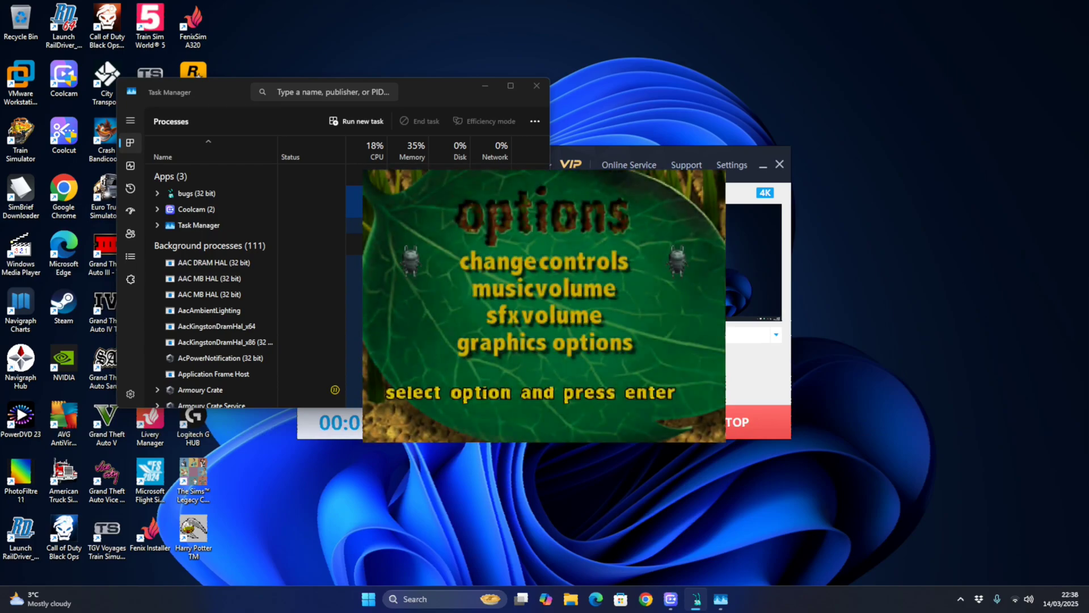
{"action": "key", "text": "Down"}
{"action": "key", "text": "Down"}
{"action": "key", "text": "Down"}
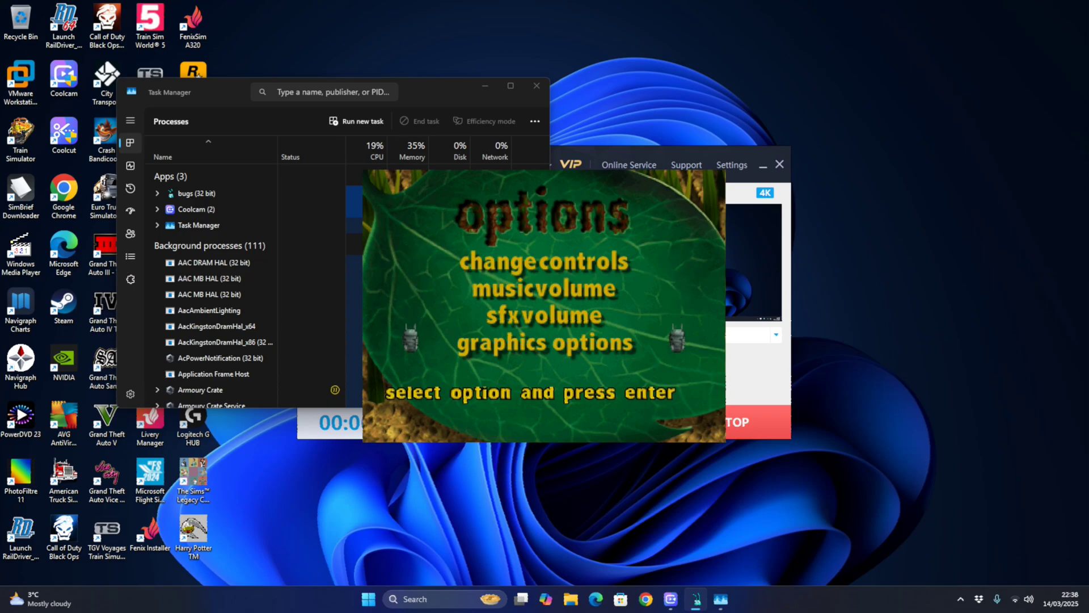
{"action": "key", "text": "Return"}
- Set the screen resolution to 640×480 8bit and return to the main menu
{"action": "key", "text": "Left"}
{"action": "key", "text": "Left"}
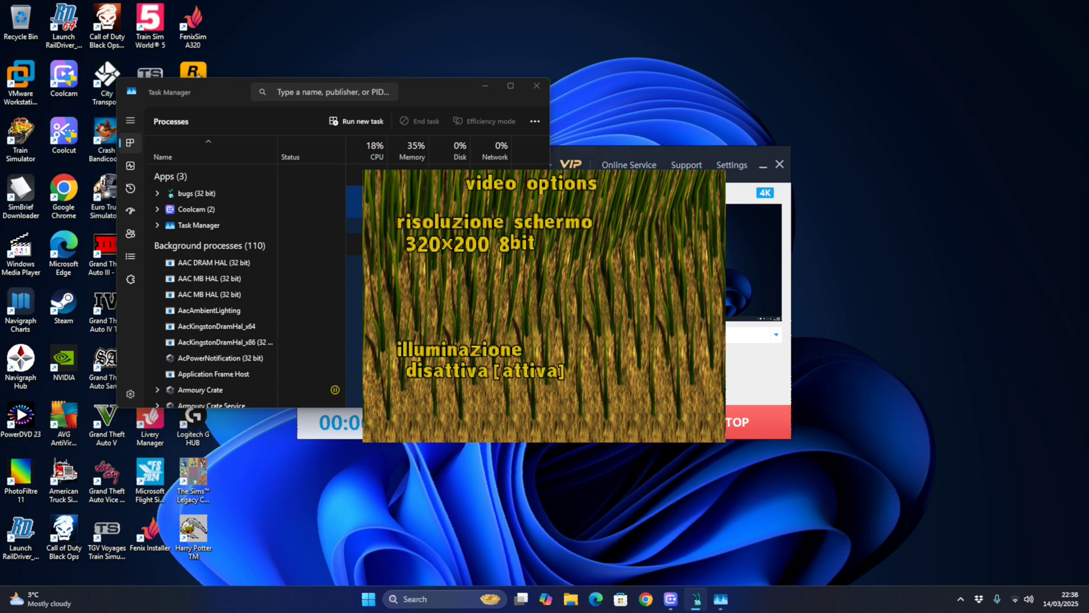
{"action": "key", "text": "Right"}
{"action": "key", "text": "Right"}
{"action": "key", "text": "Right"}
{"action": "key", "text": "Right"}
{"action": "key", "text": "Left"}
{"action": "key", "text": "Left"}
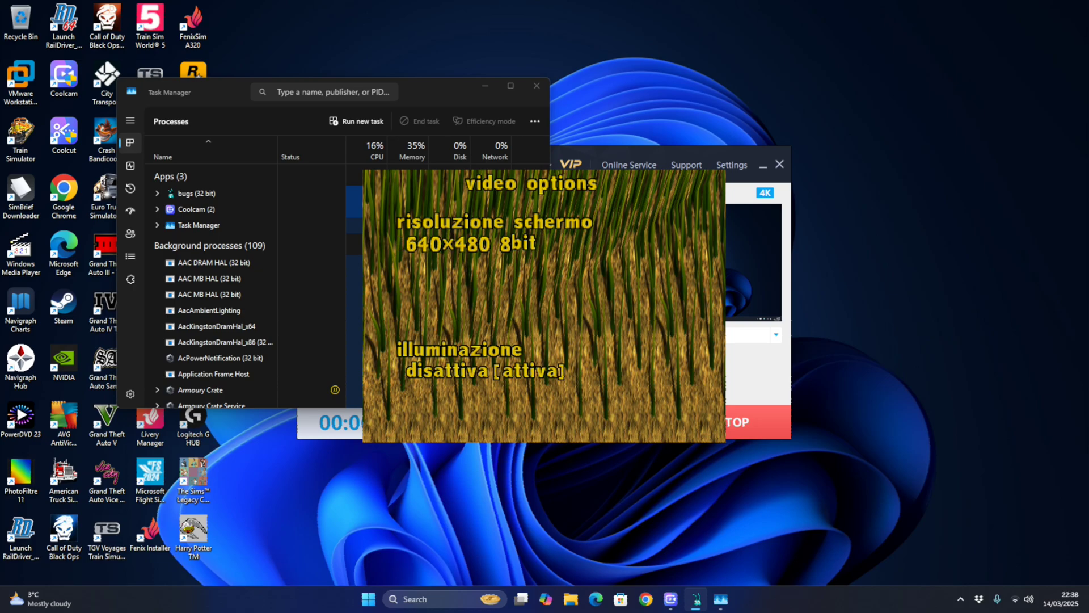
{"action": "key", "text": "Left"}
{"action": "key", "text": "Right"}
{"action": "key", "text": "Right"}
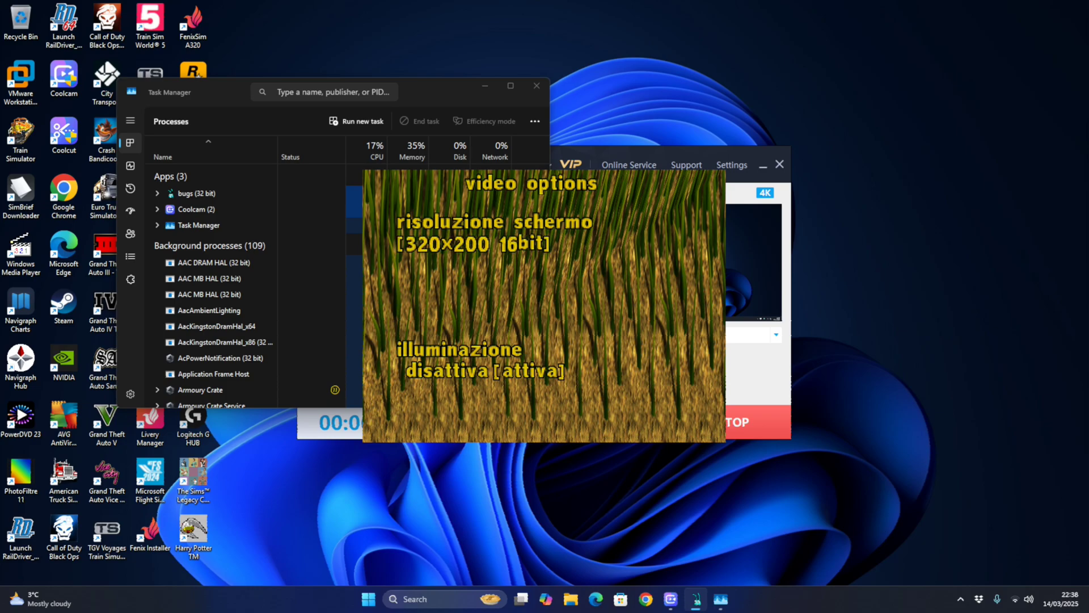
{"action": "key", "text": "Left"}
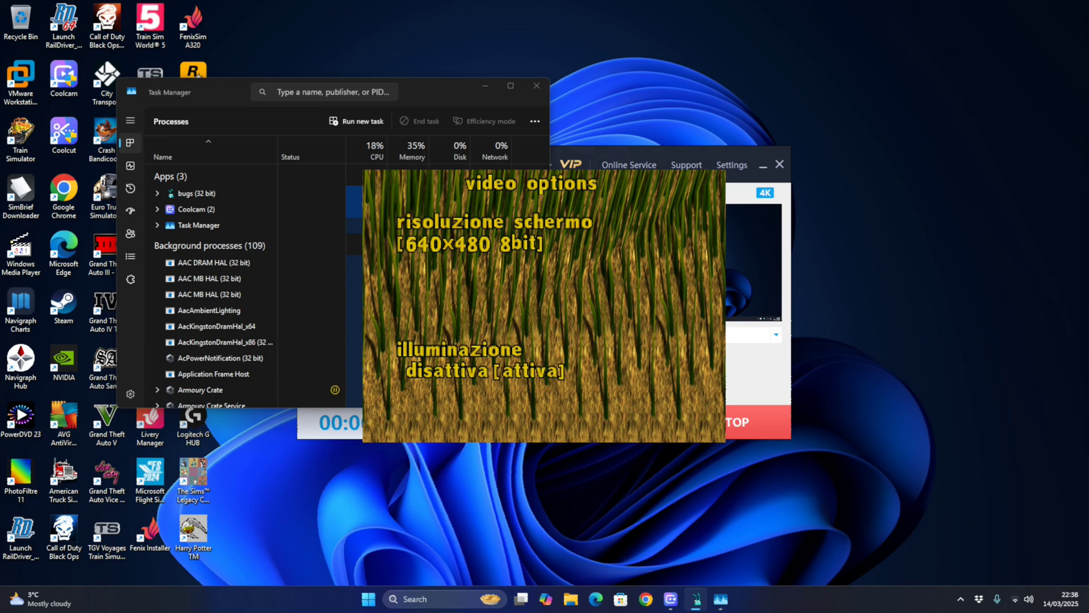
{"action": "key", "text": "Escape"}
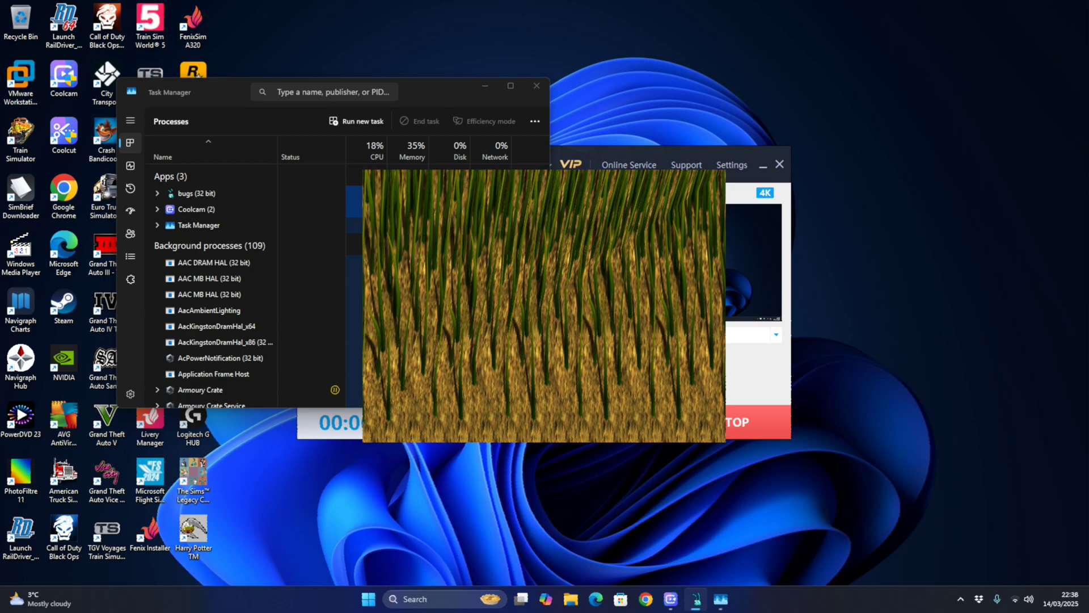
{"action": "key", "text": "Right"}
{"action": "key", "text": "Right"}
{"action": "key", "text": "Right"}
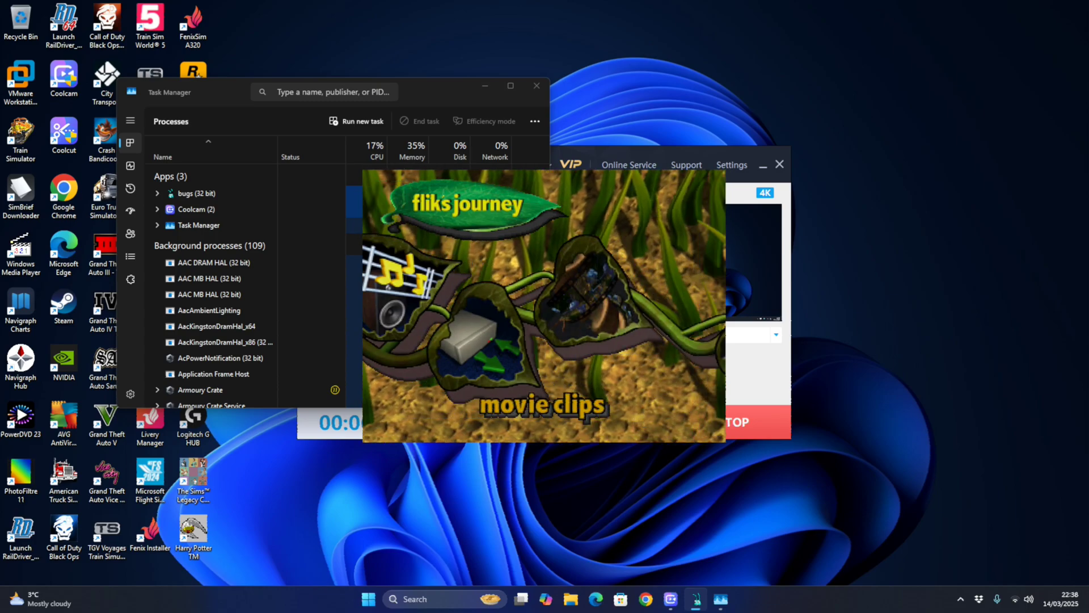
- Start the training level and walk the ant toward the flower-topped wall and sign
{"action": "key", "text": "Return"}
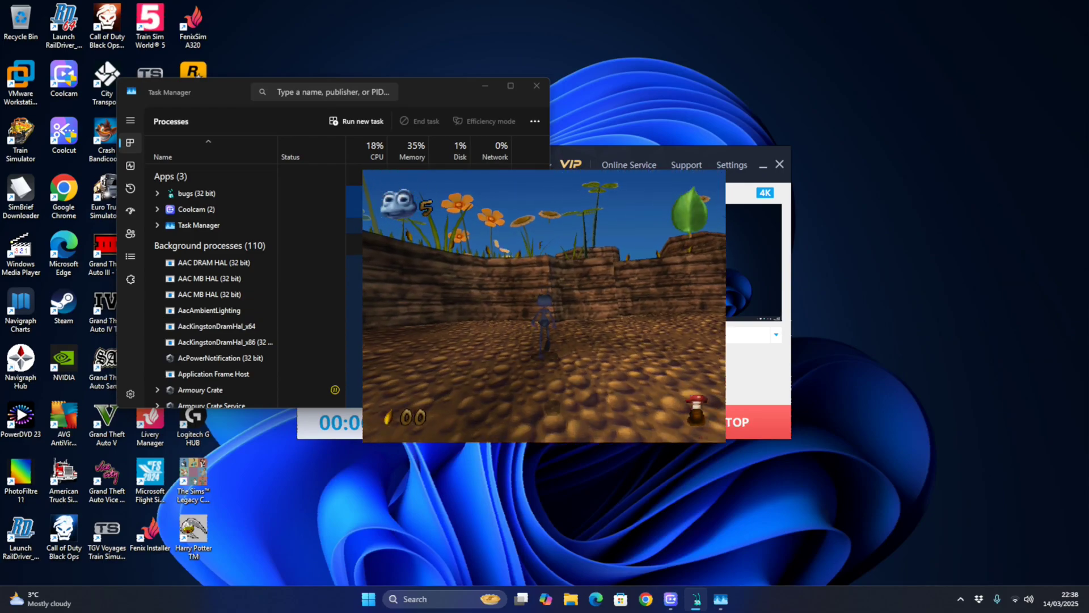
{"action": "key", "text": "Down"}
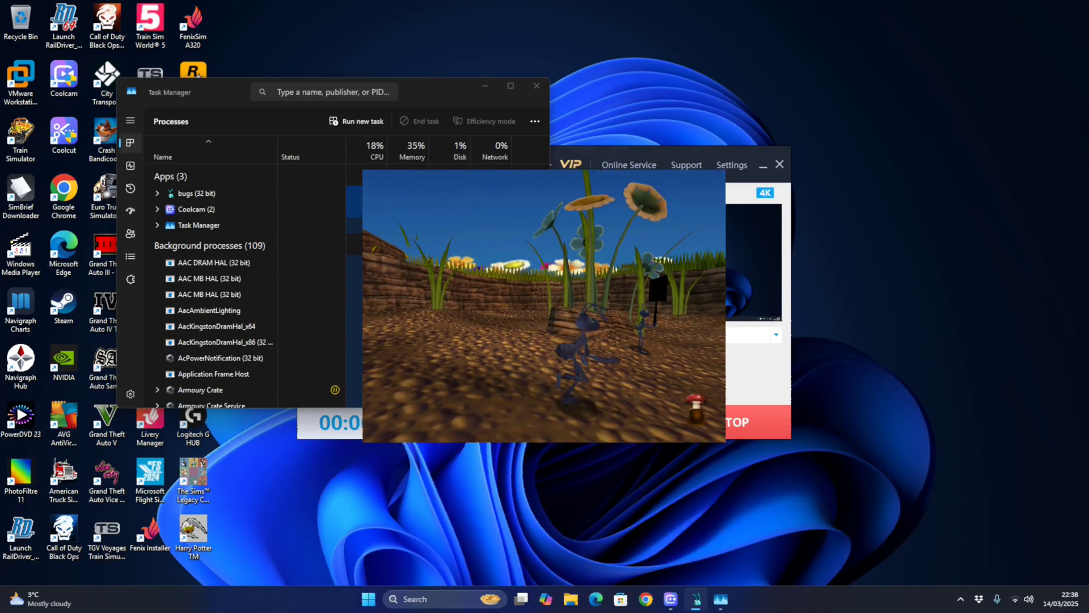
{"action": "key", "text": "Up"}
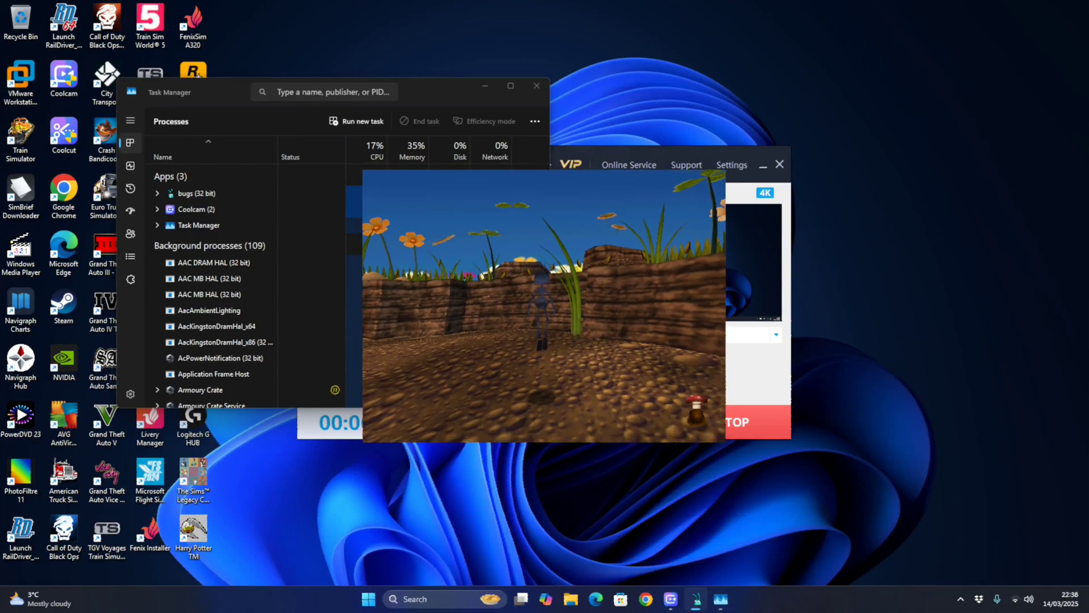
{"action": "key", "text": "Left"}
{"action": "key", "text": "Left"}
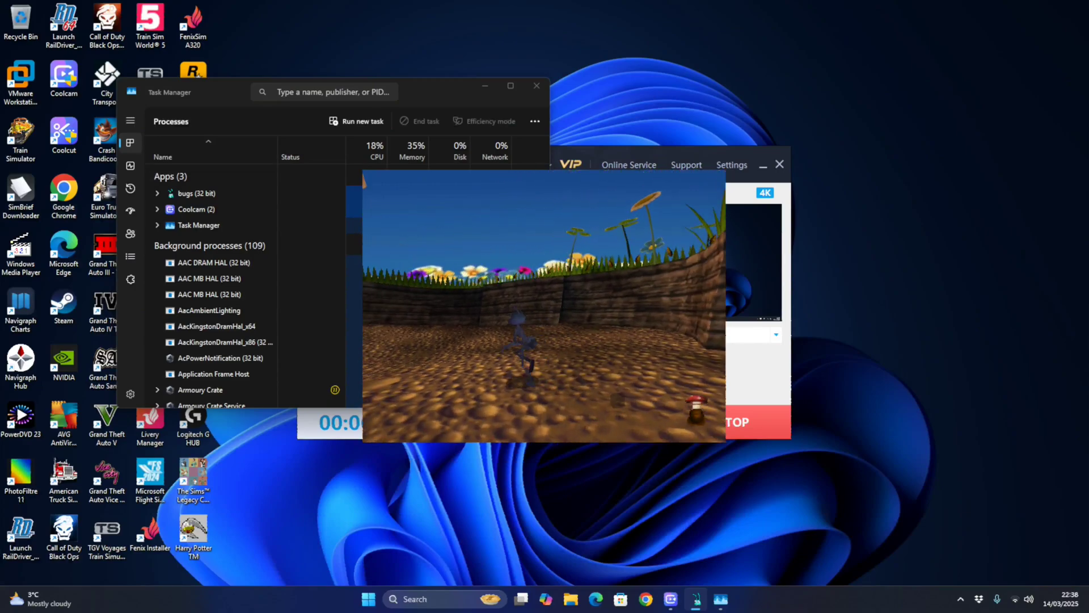
{"action": "key", "text": "Up"}
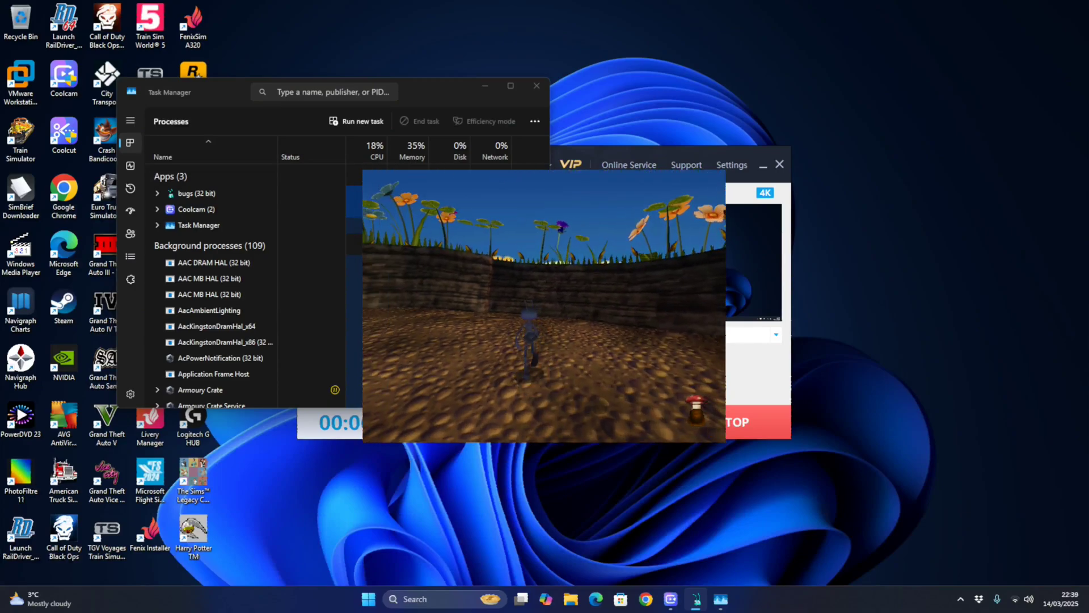
{"action": "key", "text": "Left"}
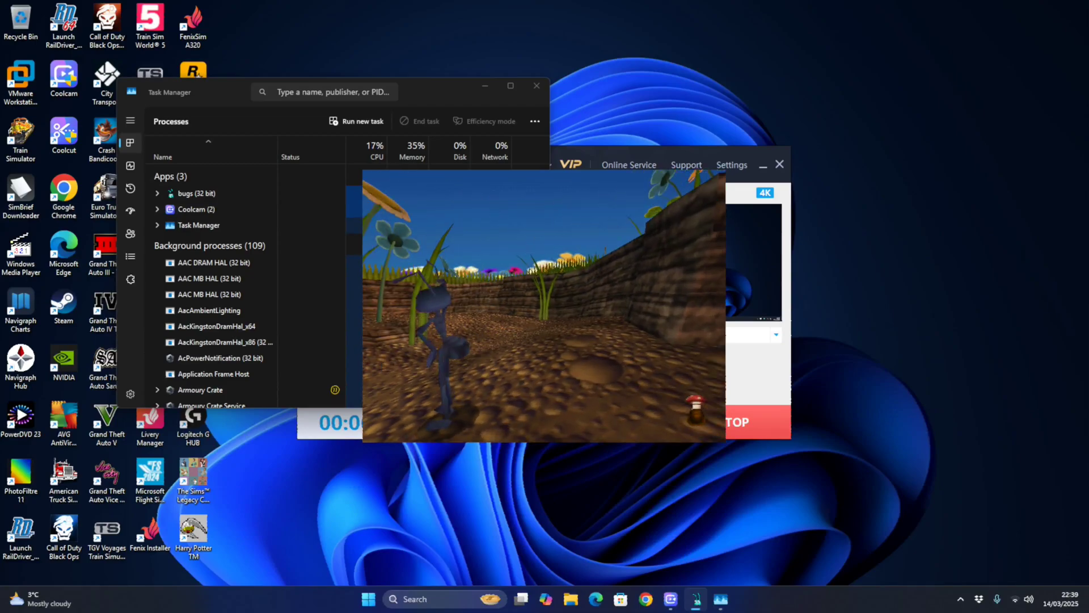
- Quit the training level, then confirm quitting the game from the main menu
{"action": "key", "text": "Escape"}
{"action": "key", "text": "Down"}
{"action": "key", "text": "Return"}
{"action": "key", "text": "Return"}
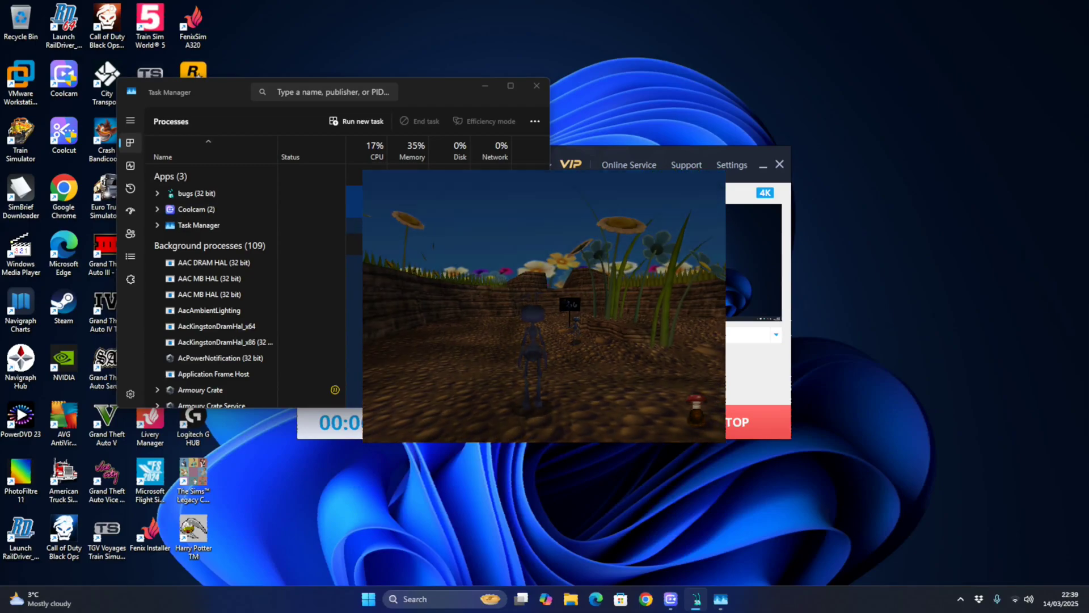
{"action": "key", "text": "Return"}
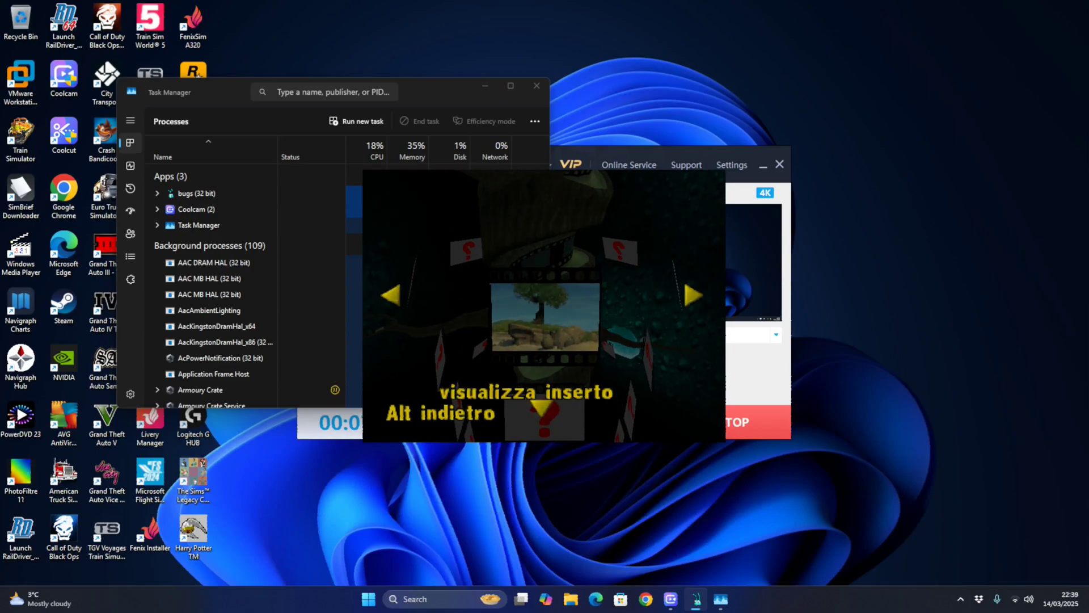
{"action": "key", "text": "alt"}
{"action": "key", "text": "Escape"}
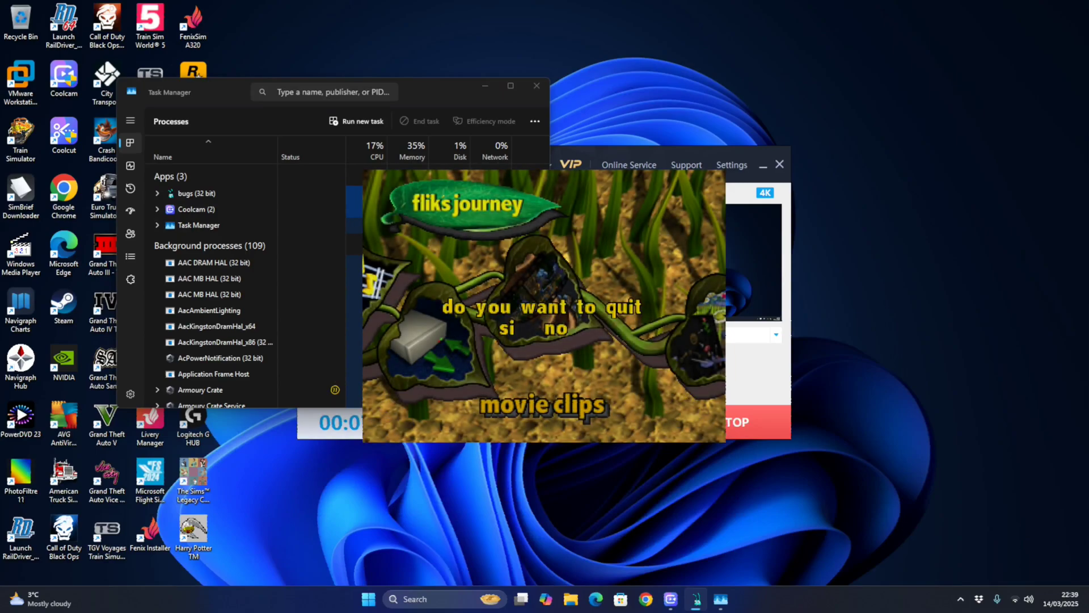
{"action": "key", "text": "Return"}
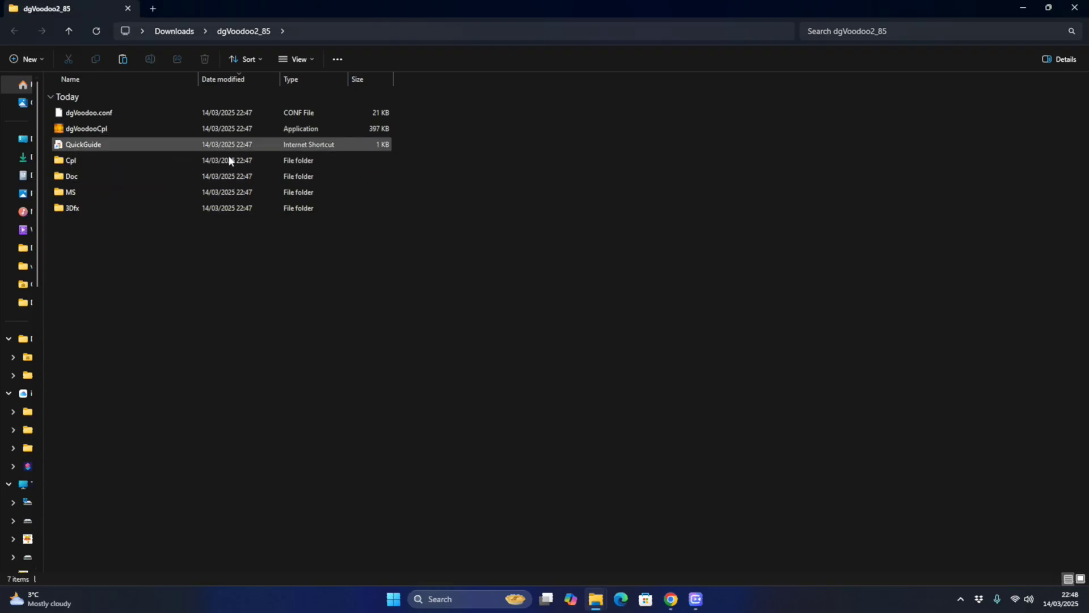
- Launch dgVoodooCpl from Downloads\dgVoodoo2_85, choosing Run anyway at the SmartScreen warning
{"action": "double_click", "coordinate": [102, 130]}
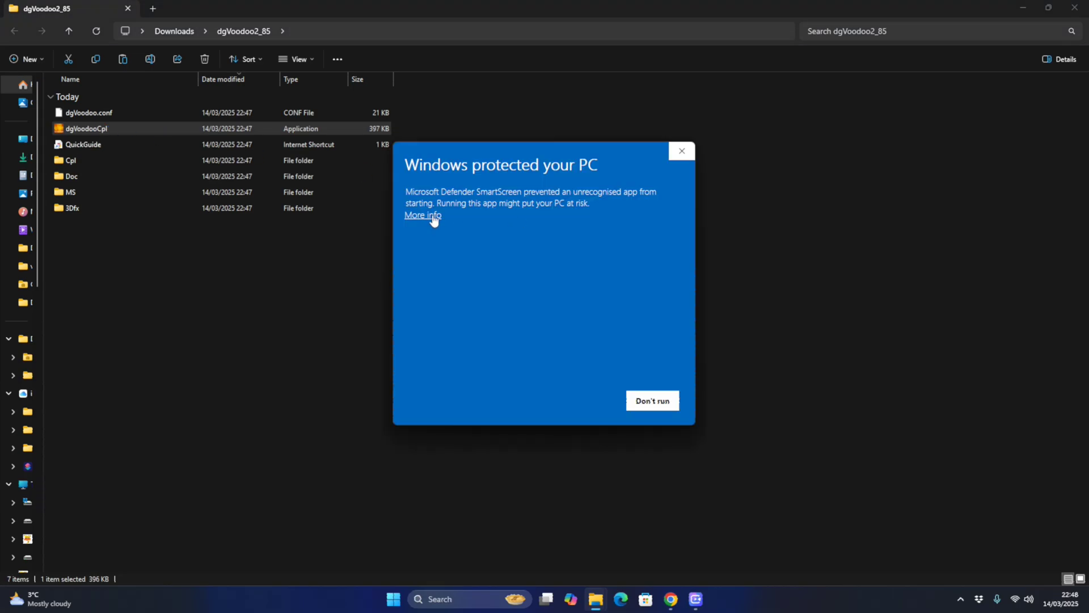
{"action": "left_click", "coordinate": [423, 216]}
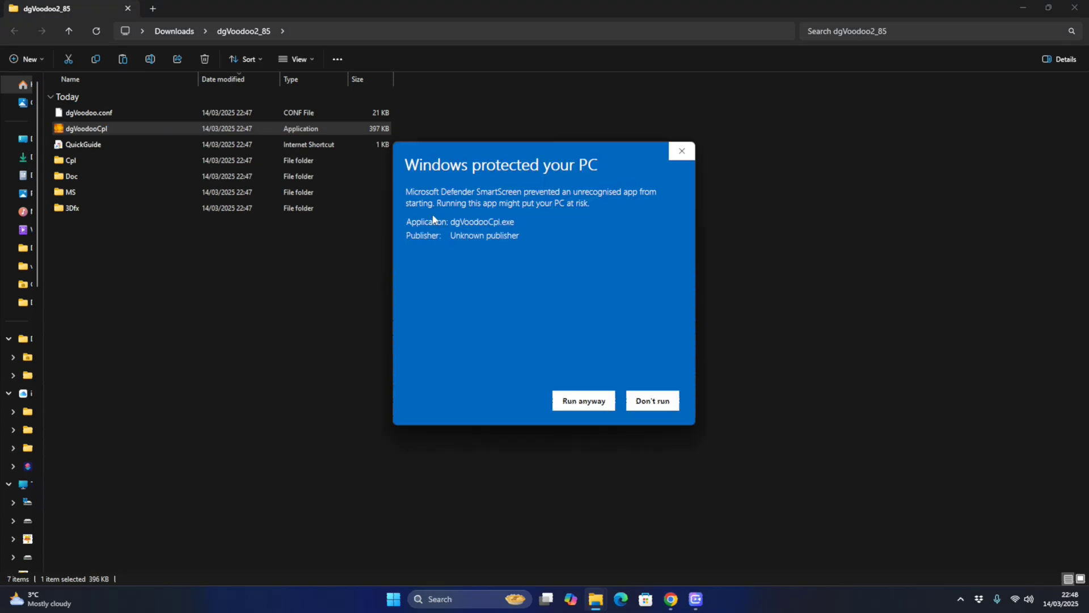
{"action": "left_click", "coordinate": [565, 402]}
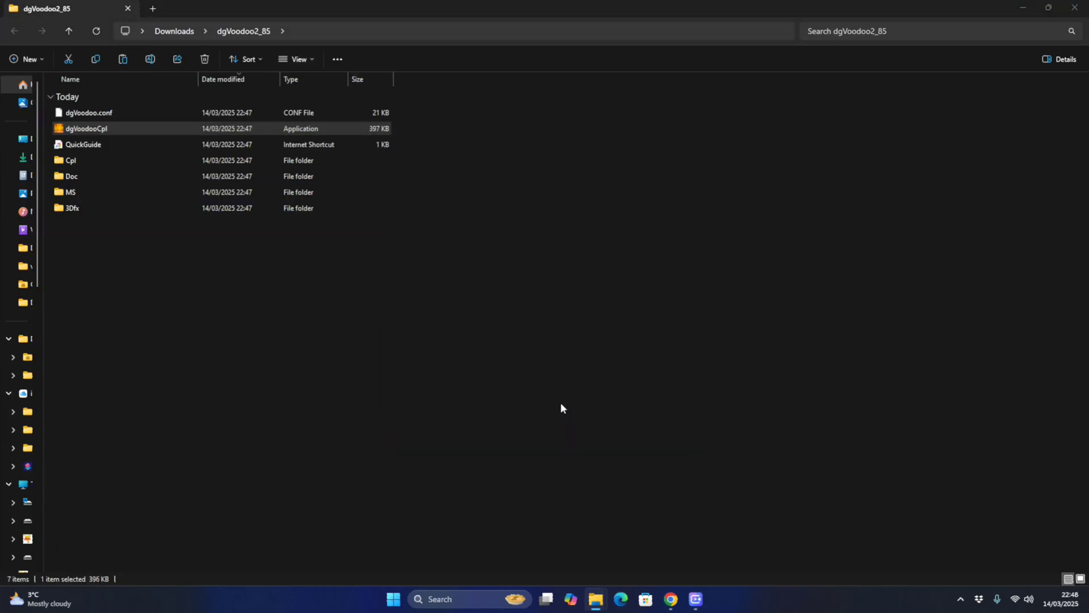
- Set the Glide resolution to 1920x1080 and turn off the 3Dfx watermark
{"action": "left_click", "coordinate": [499, 233]}
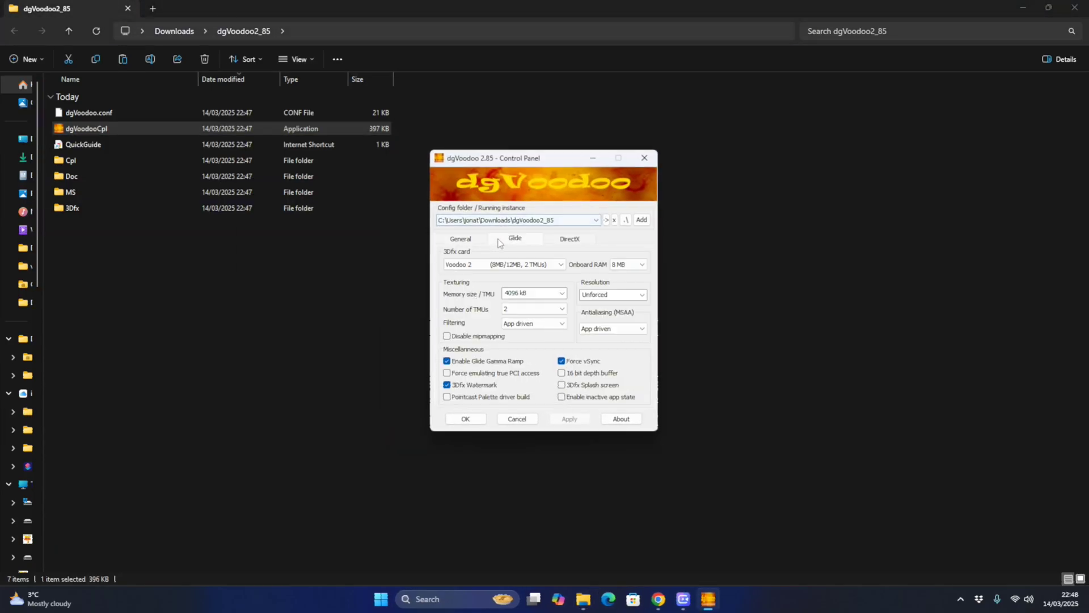
{"action": "left_click", "coordinate": [642, 297]}
{"action": "scroll", "coordinate": [607, 510], "scroll_direction": "down", "scroll_amount": 1}
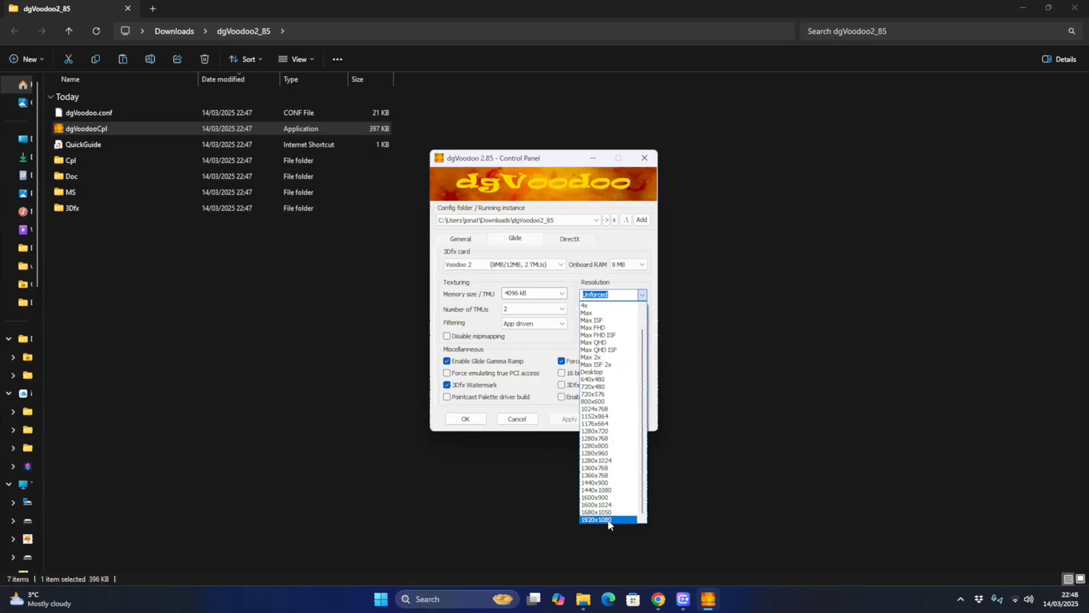
{"action": "left_click", "coordinate": [608, 519]}
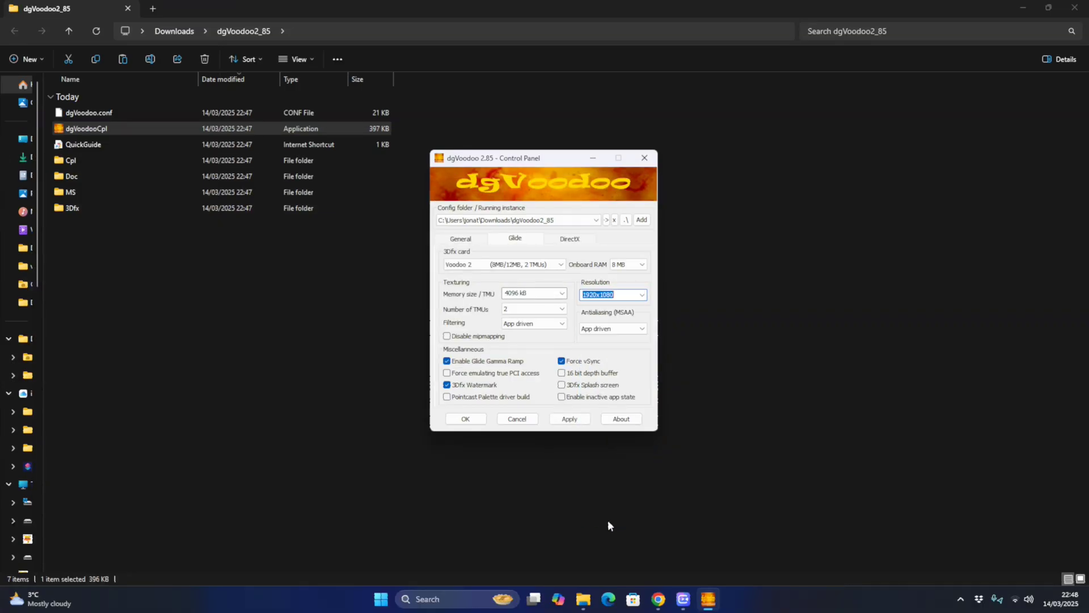
{"action": "left_click", "coordinate": [456, 386]}
- Choose the NVIDIA GeForce RTX 3090 adapter with Direct3D 11 (feature level 10.0) output
{"action": "left_click", "coordinate": [467, 240]}
{"action": "mouse_move", "coordinate": [523, 332]}
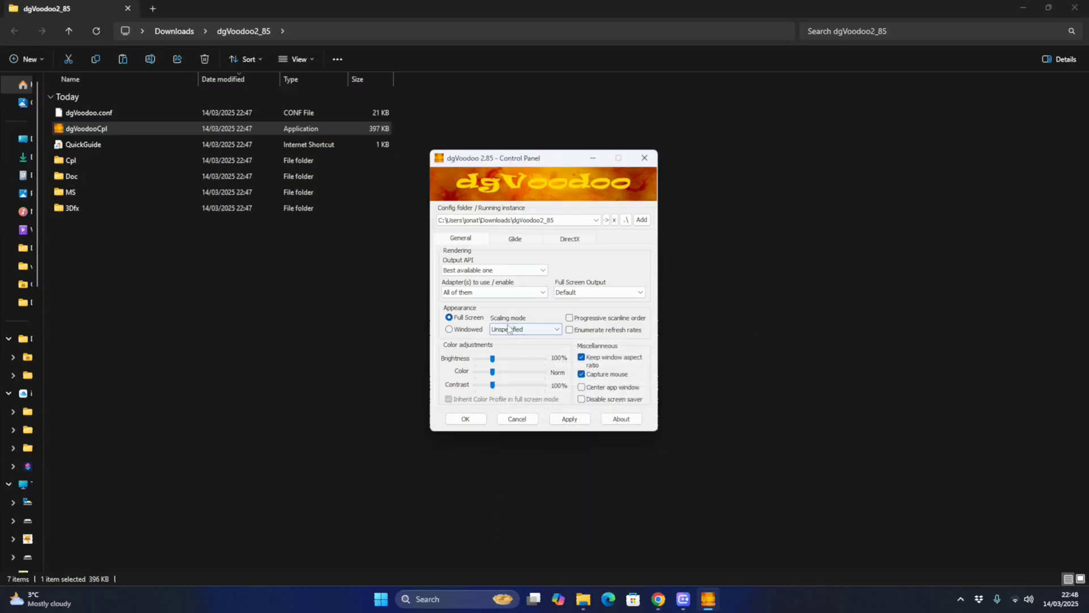
{"action": "left_click", "coordinate": [507, 330]}
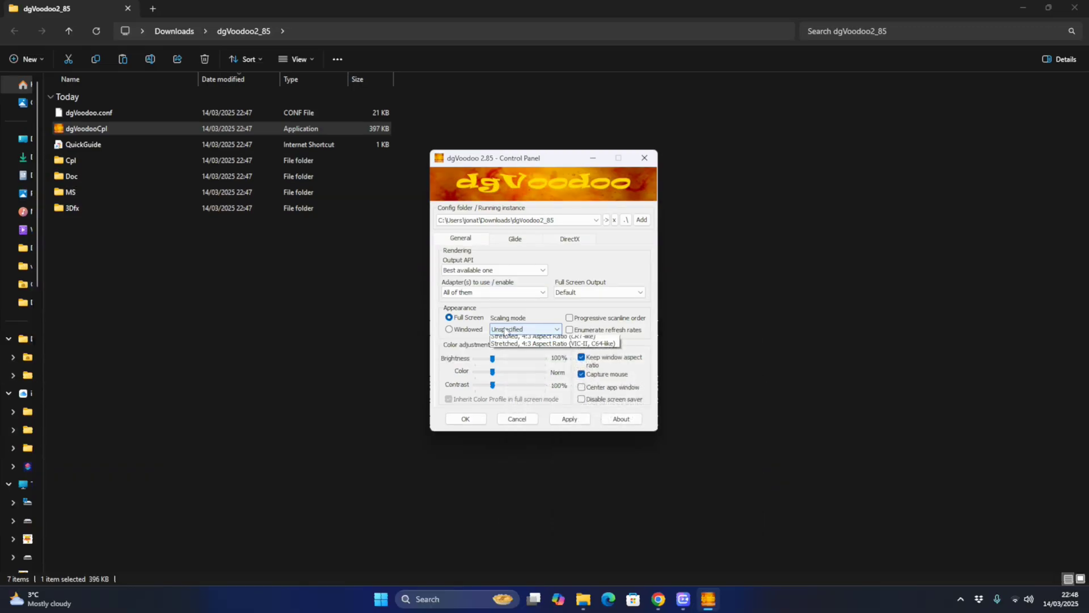
{"action": "left_click", "coordinate": [536, 316]}
{"action": "left_click", "coordinate": [598, 292]}
{"action": "left_click", "coordinate": [590, 301]}
{"action": "left_click", "coordinate": [511, 270]}
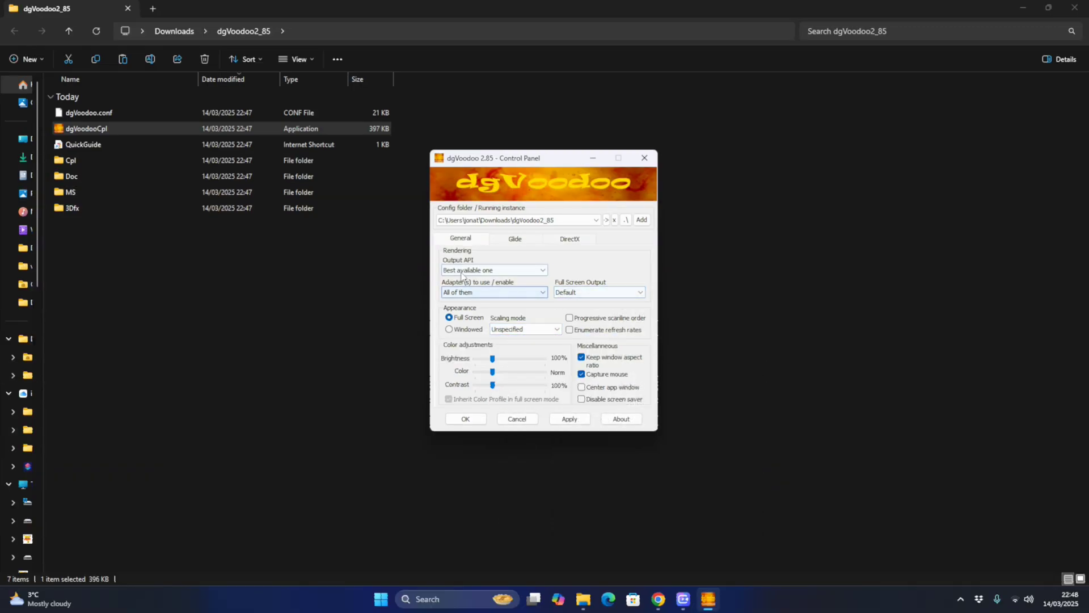
{"action": "left_click", "coordinate": [494, 293]}
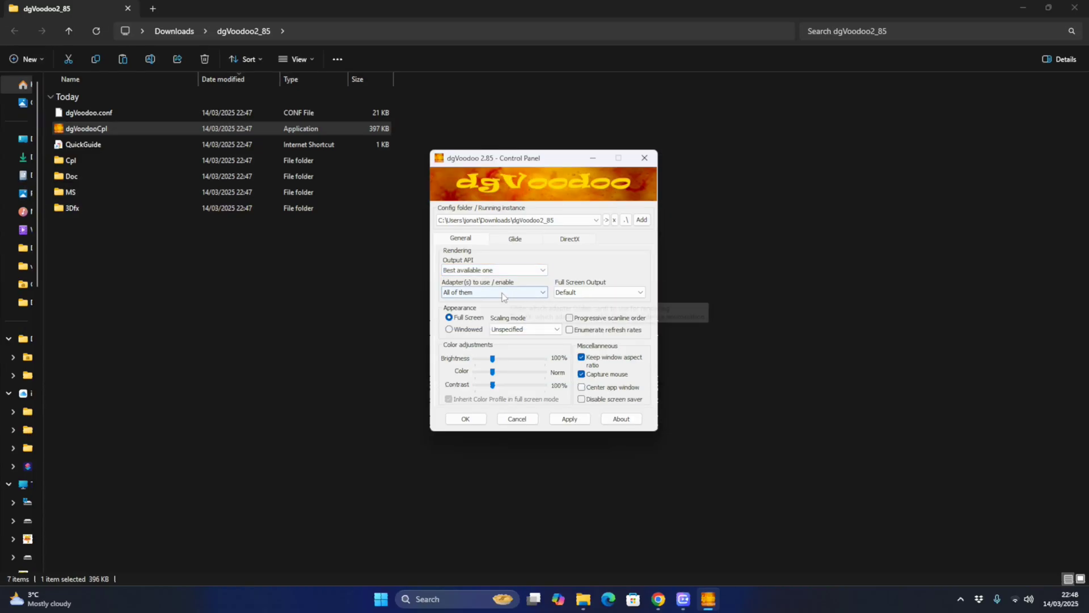
{"action": "left_click", "coordinate": [494, 292]}
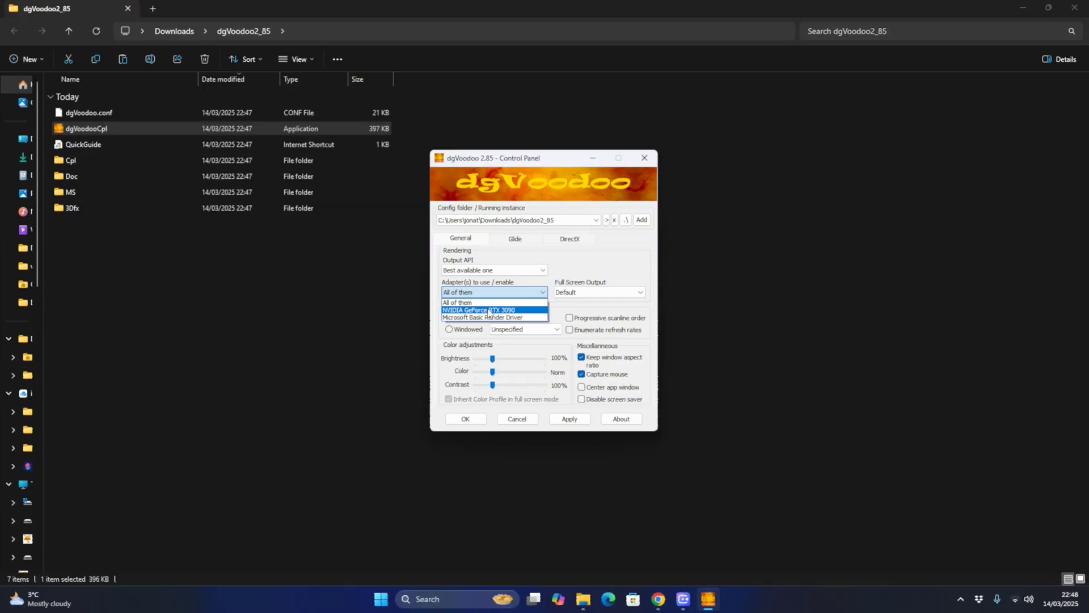
{"action": "left_click", "coordinate": [489, 309]}
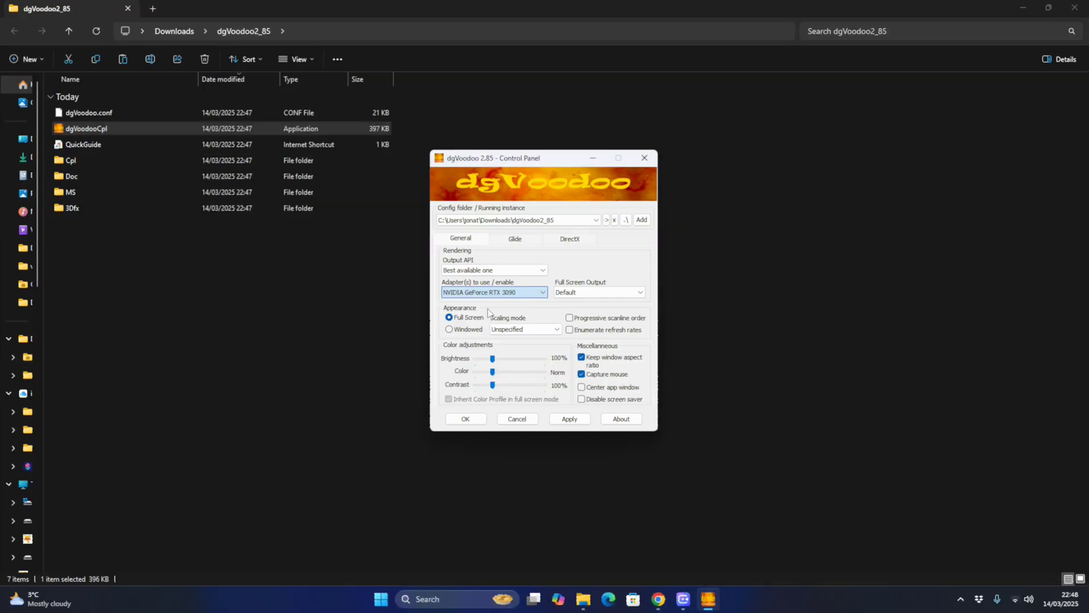
{"action": "left_click", "coordinate": [484, 271]}
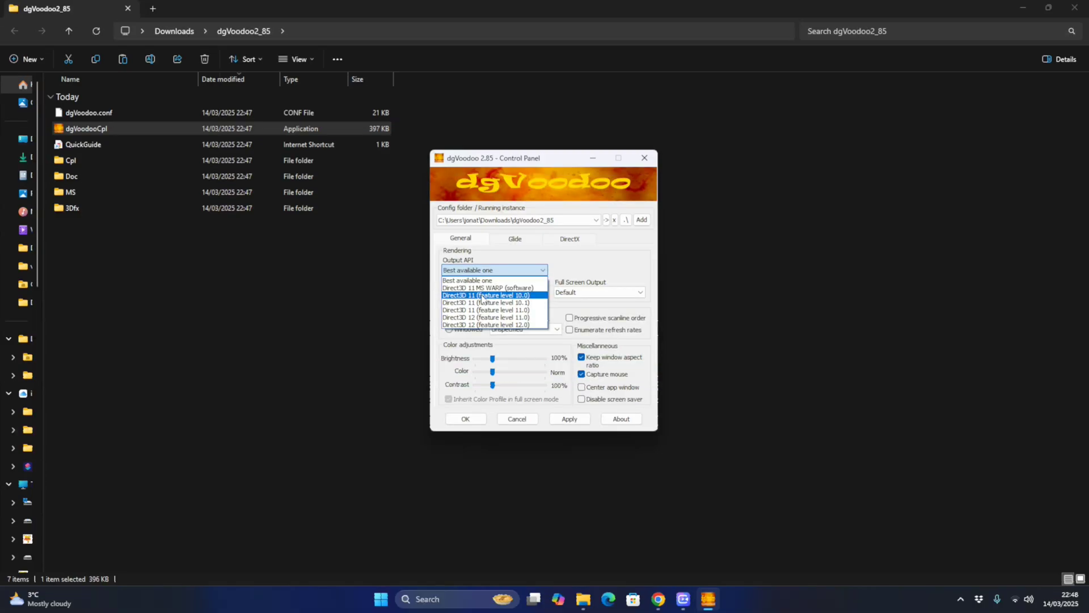
{"action": "left_click", "coordinate": [482, 296]}
{"action": "left_click", "coordinate": [484, 293]}
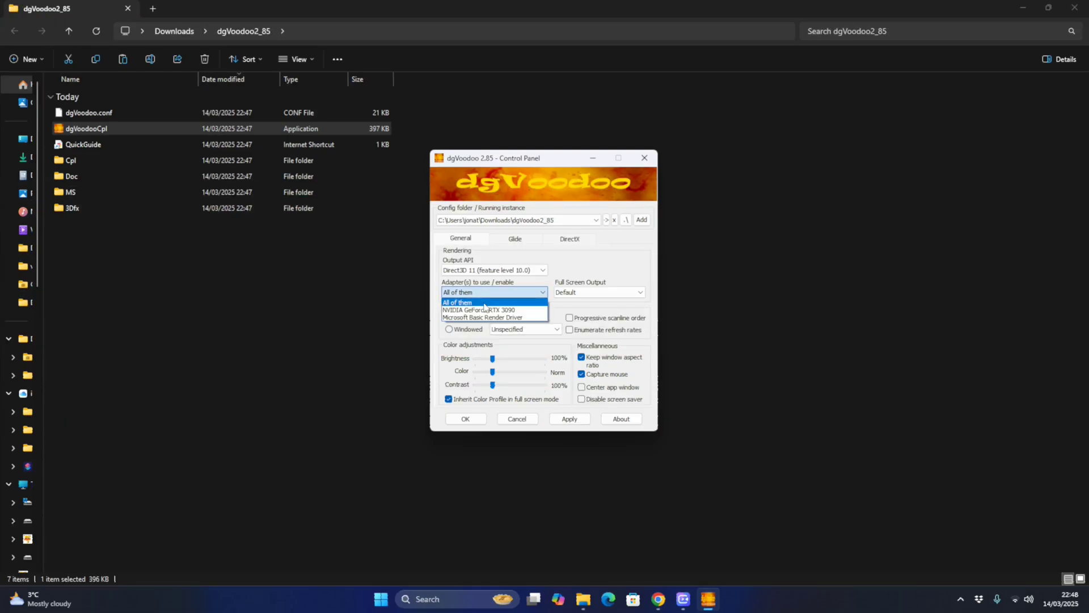
{"action": "left_click", "coordinate": [485, 310]}
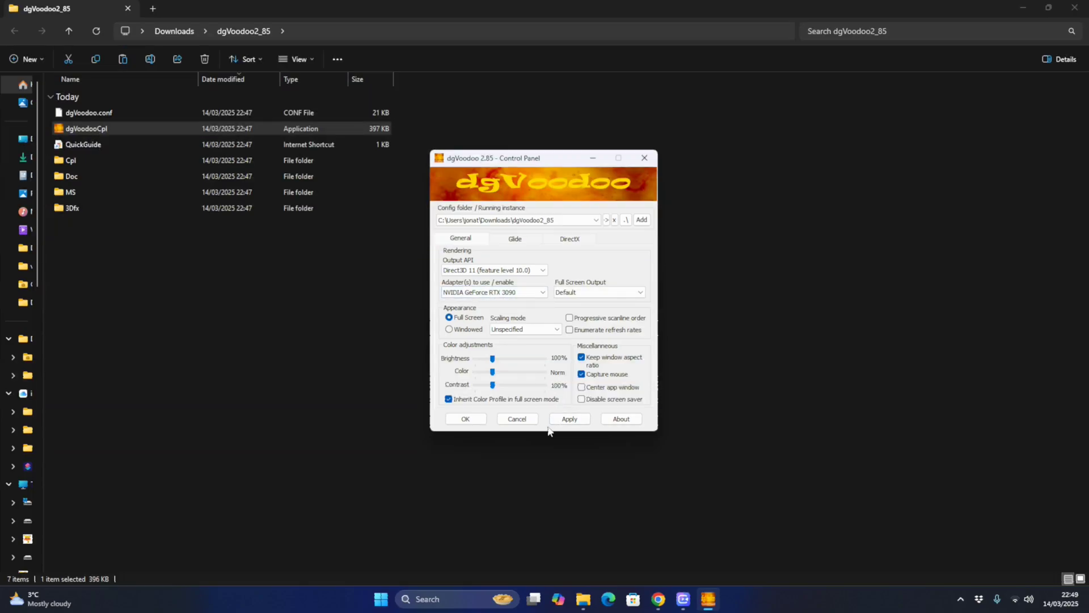
- Set the DirectX resolution to 1920x1080, disable its watermark, then apply and close
{"action": "left_click", "coordinate": [516, 239]}
{"action": "left_click", "coordinate": [584, 241]}
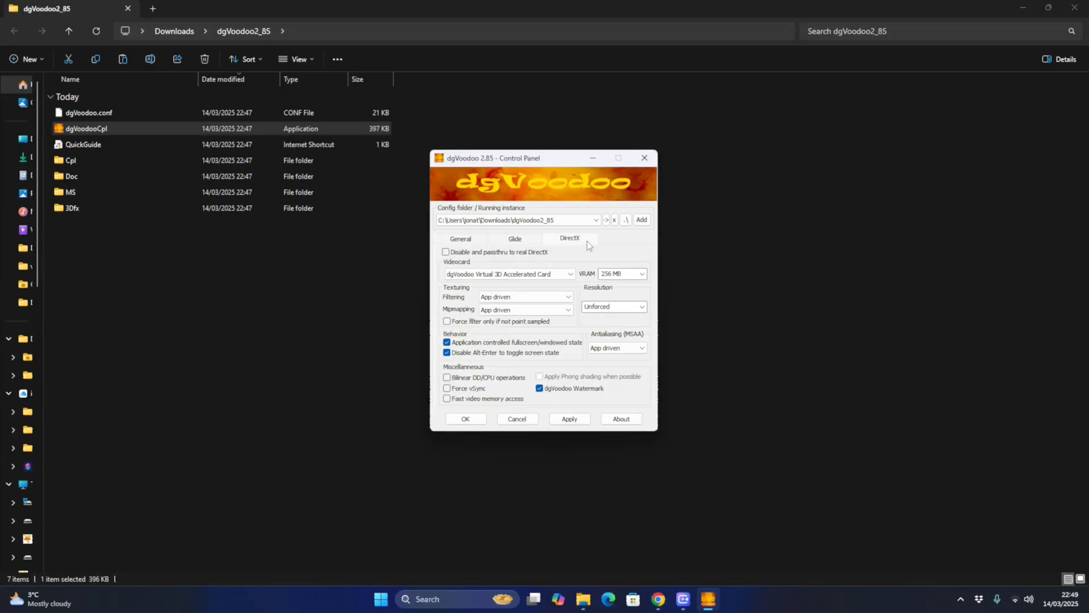
{"action": "left_click", "coordinate": [642, 307]}
{"action": "left_click", "coordinate": [618, 533]}
{"action": "key", "text": "End"}
{"action": "left_click", "coordinate": [539, 389]}
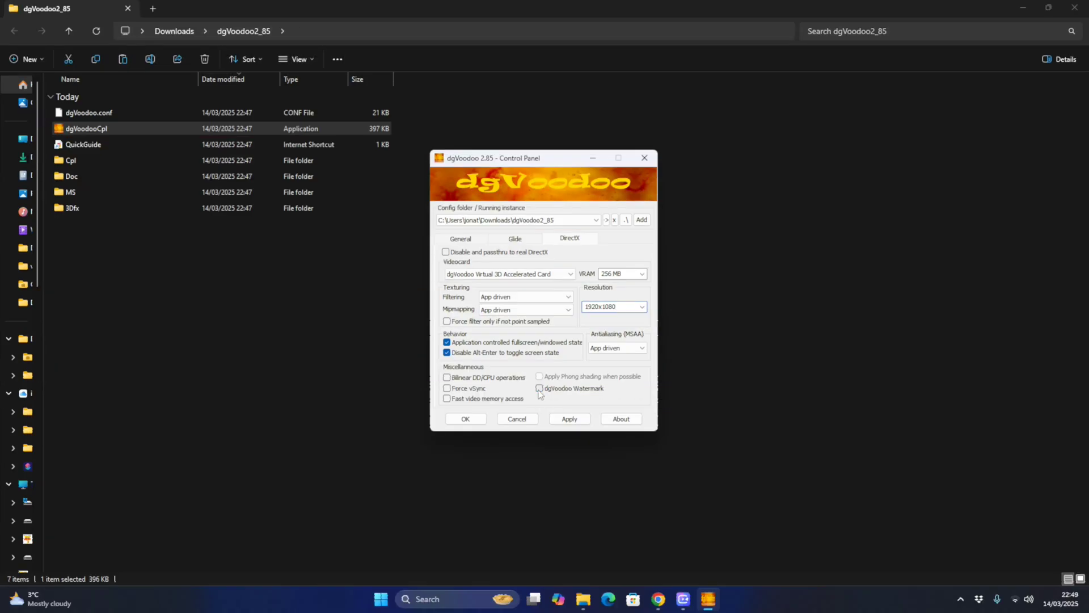
{"action": "left_click", "coordinate": [569, 420]}
{"action": "left_click", "coordinate": [465, 419]}
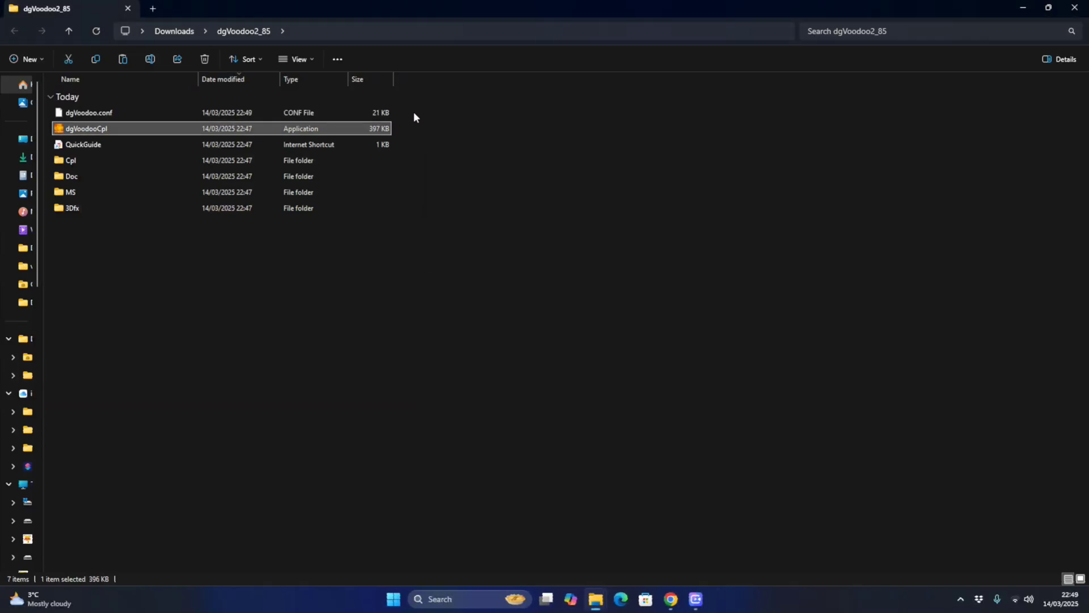
- Copy dgVoodoo.conf and dgVoodooCpl from the dgVoodoo2_85 folder
{"action": "left_click_drag", "start_coordinate": [414, 112], "coordinate": [391, 120]}
{"action": "right_click", "coordinate": [110, 129]}
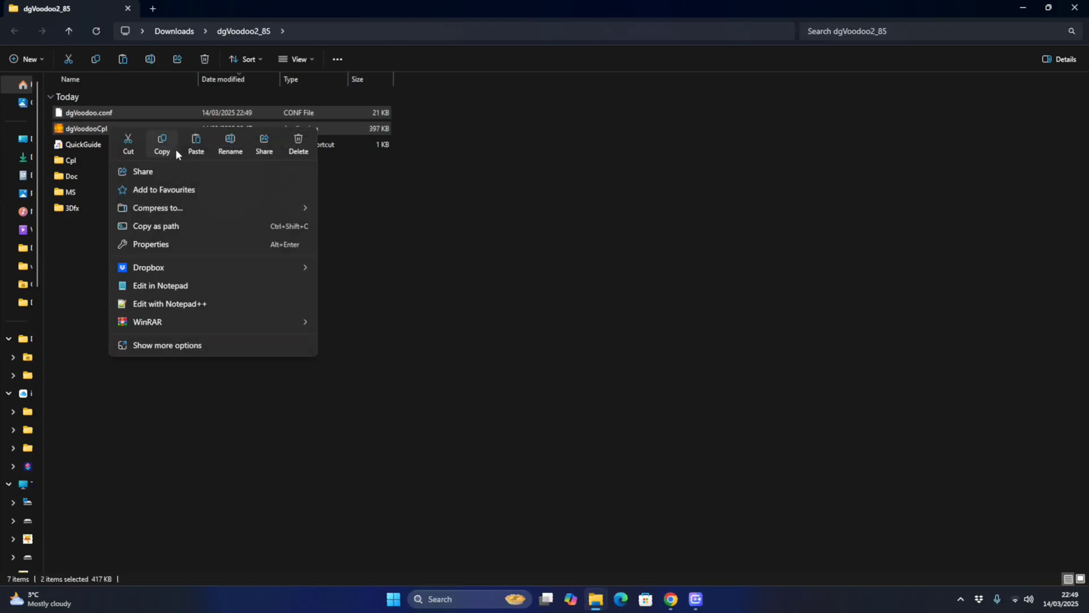
{"action": "left_click", "coordinate": [166, 145]}
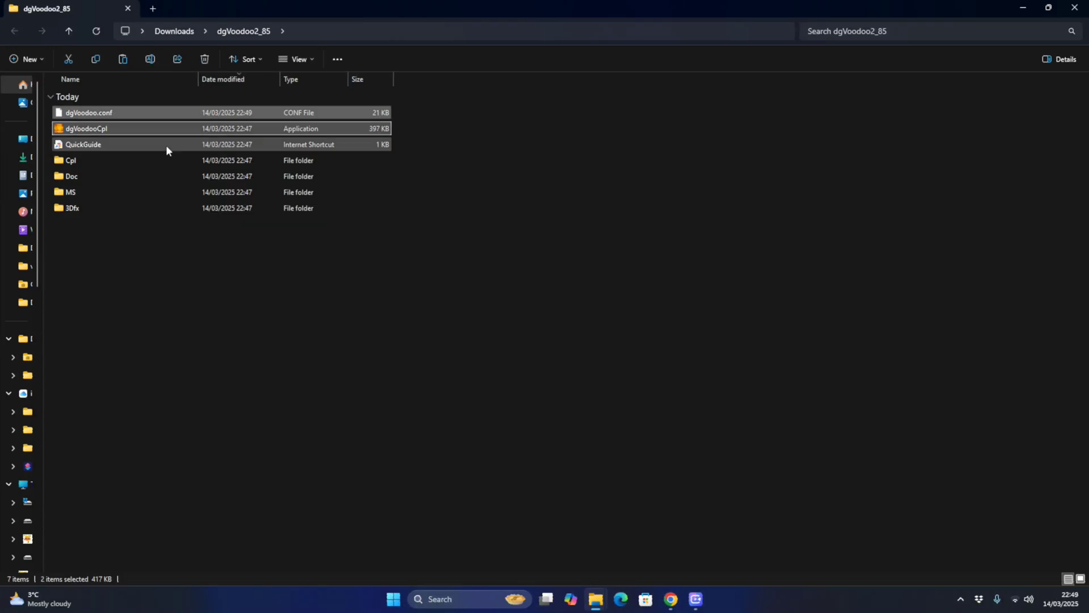
- Paste both files into C:\Program Files\Disney Interactive\Toy Story 2, then return to Downloads
{"action": "left_click", "coordinate": [24, 508]}
{"action": "double_click", "coordinate": [85, 159]}
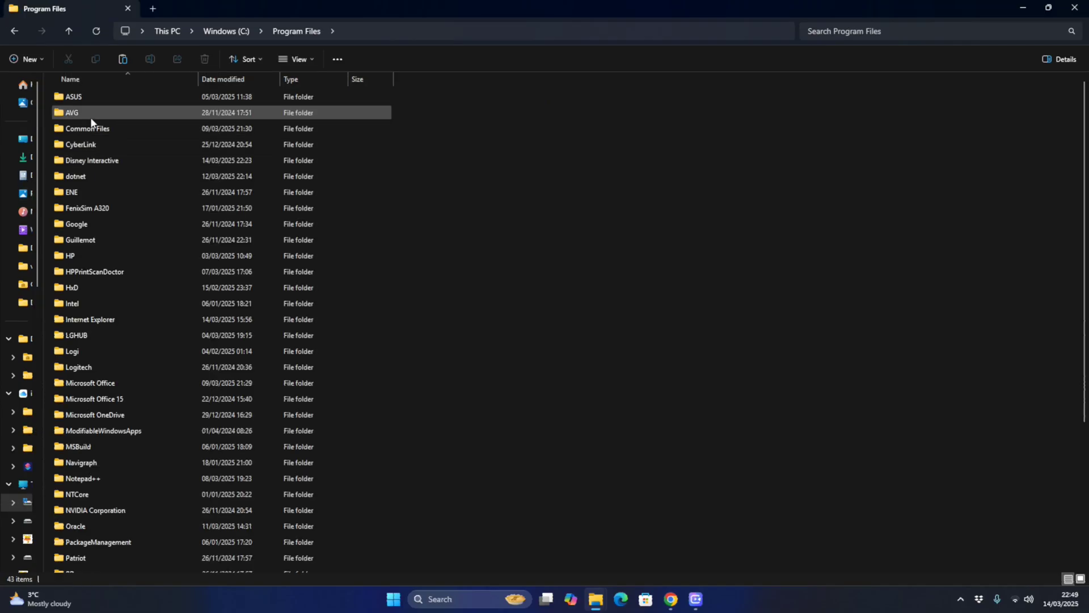
{"action": "double_click", "coordinate": [91, 160]}
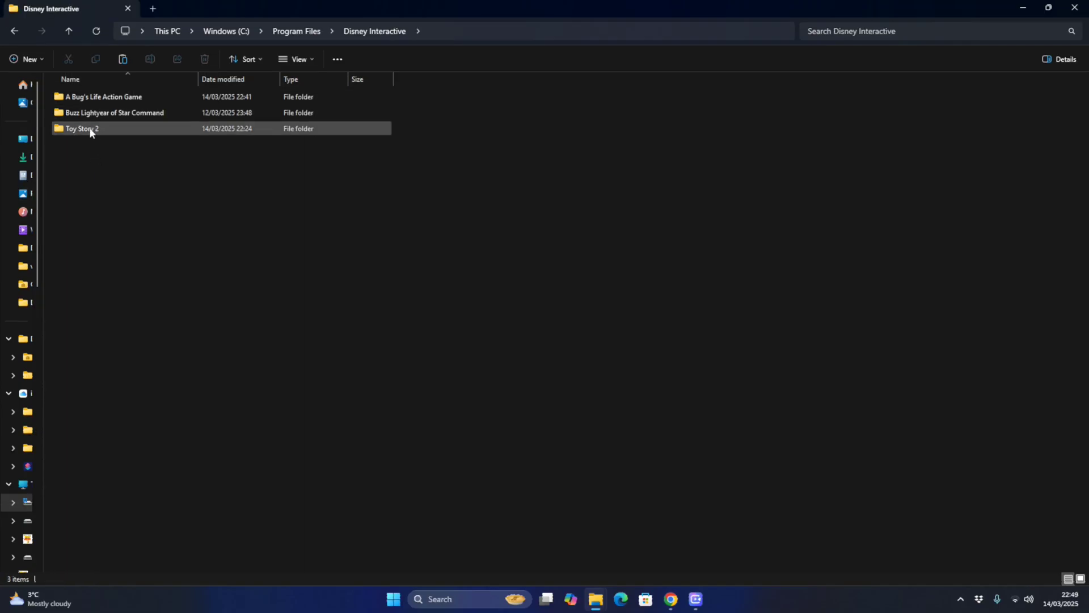
{"action": "double_click", "coordinate": [90, 130]}
{"action": "right_click", "coordinate": [189, 312]}
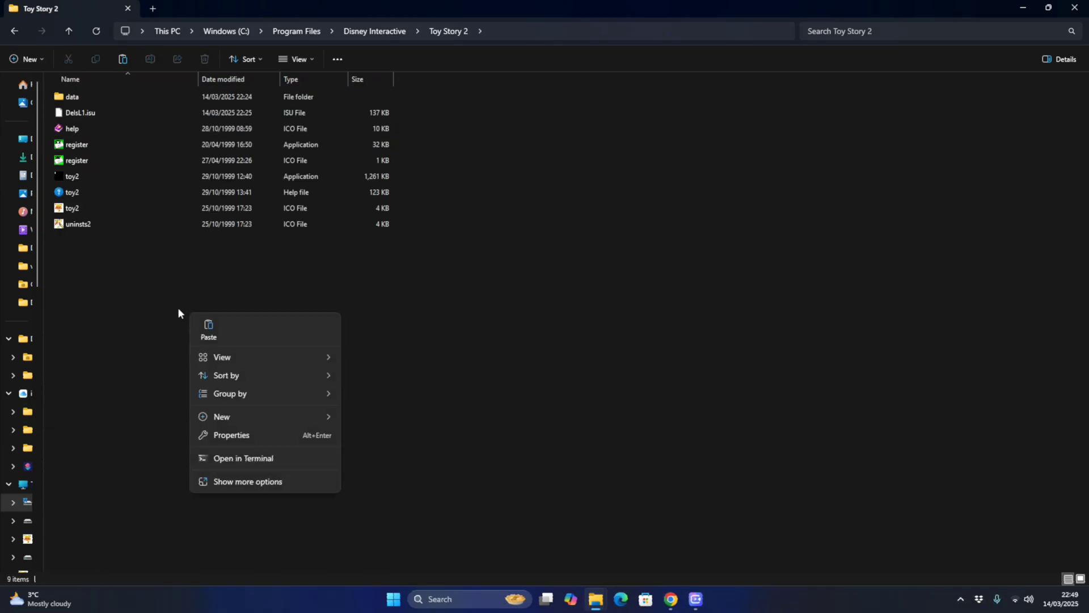
{"action": "left_click", "coordinate": [119, 60]}
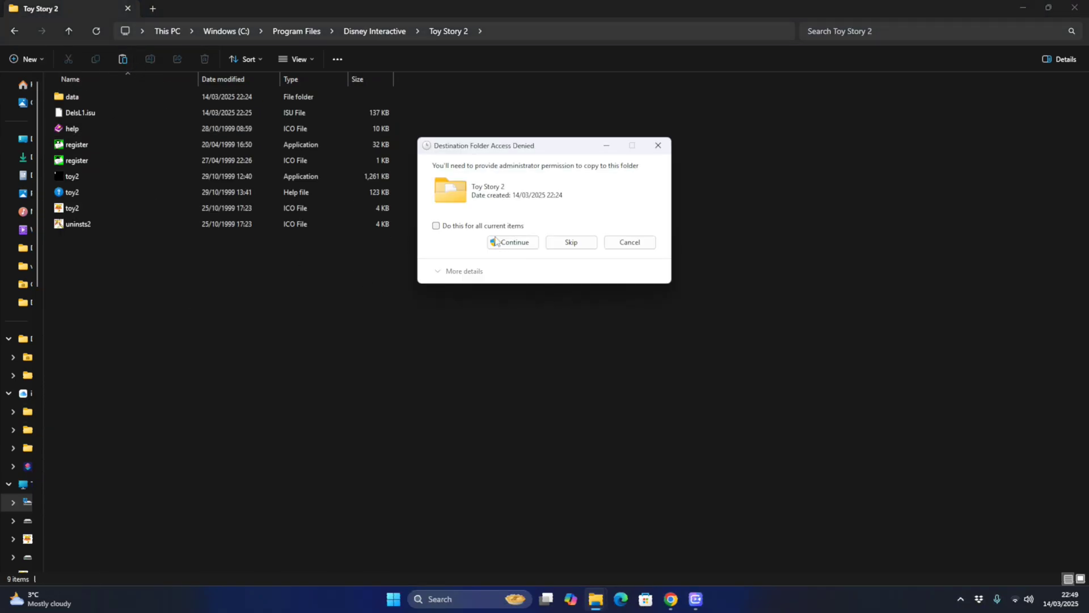
{"action": "left_click", "coordinate": [495, 240]}
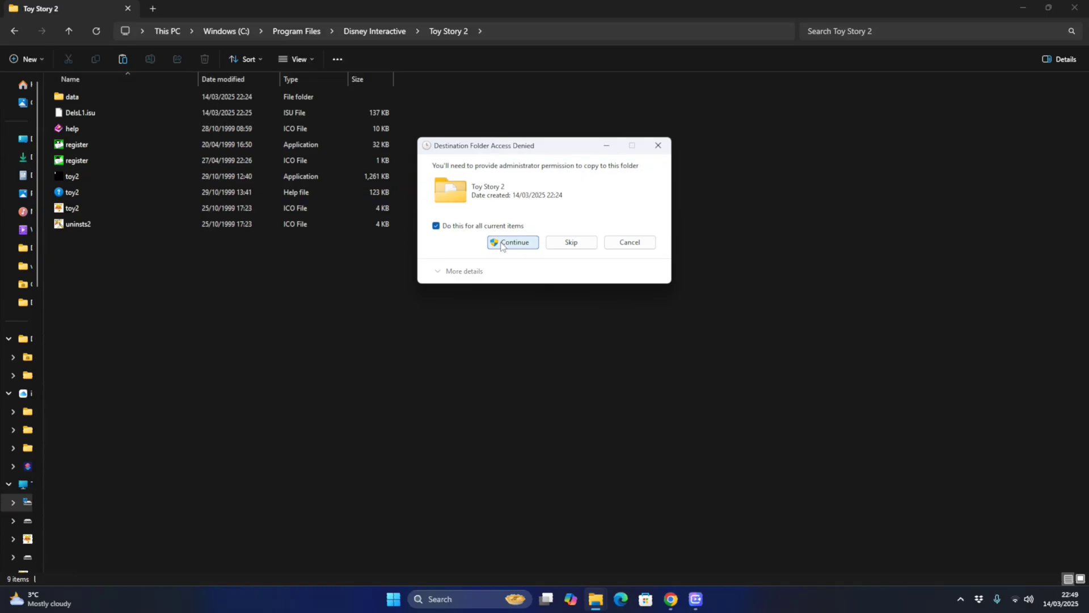
{"action": "left_click", "coordinate": [437, 422]}
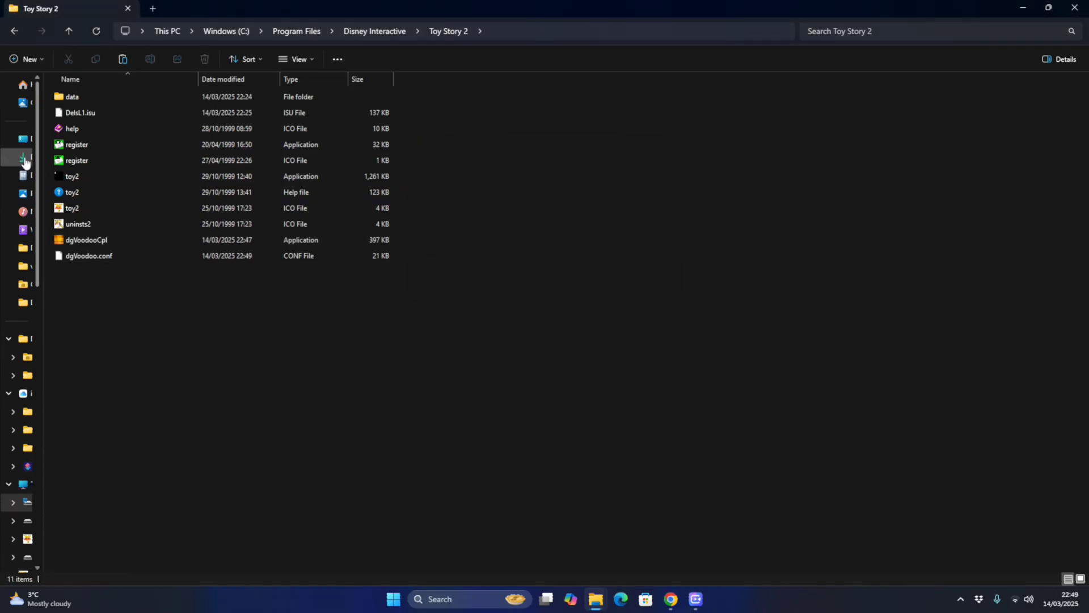
{"action": "left_click", "coordinate": [24, 160]}
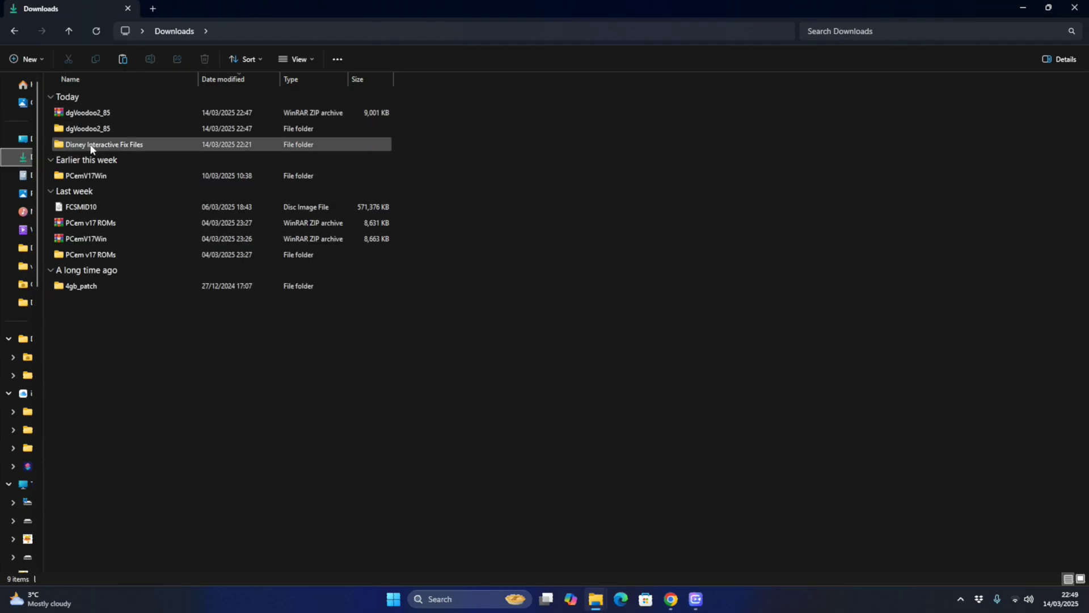
- Copy dsound.dll, dsound and the scripts folder from Disney Interactive Fix Files\ToyStory2Fix
{"action": "double_click", "coordinate": [90, 145]}
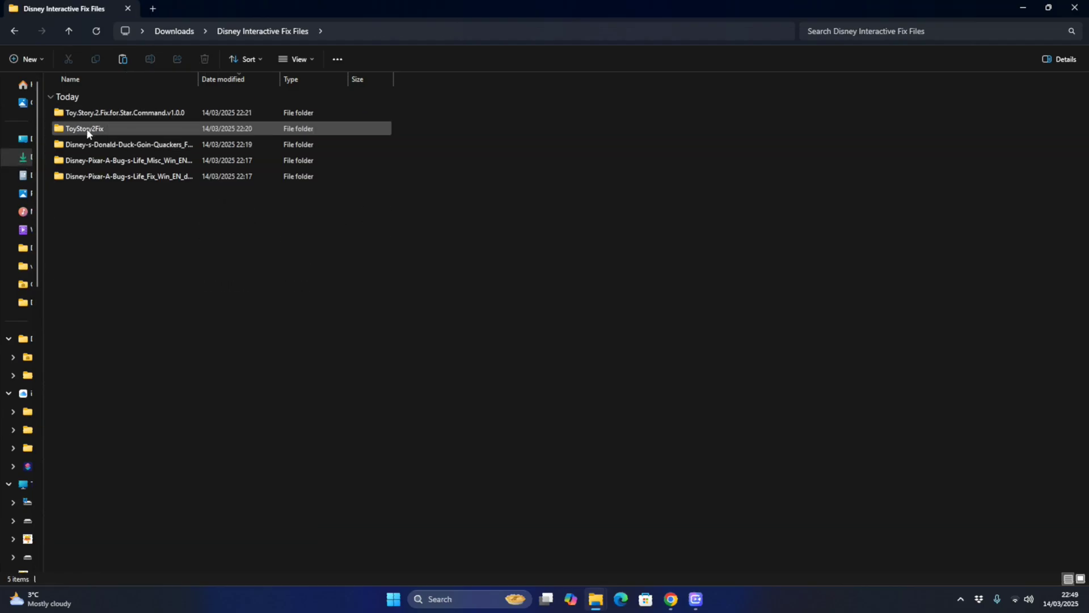
{"action": "double_click", "coordinate": [87, 129]}
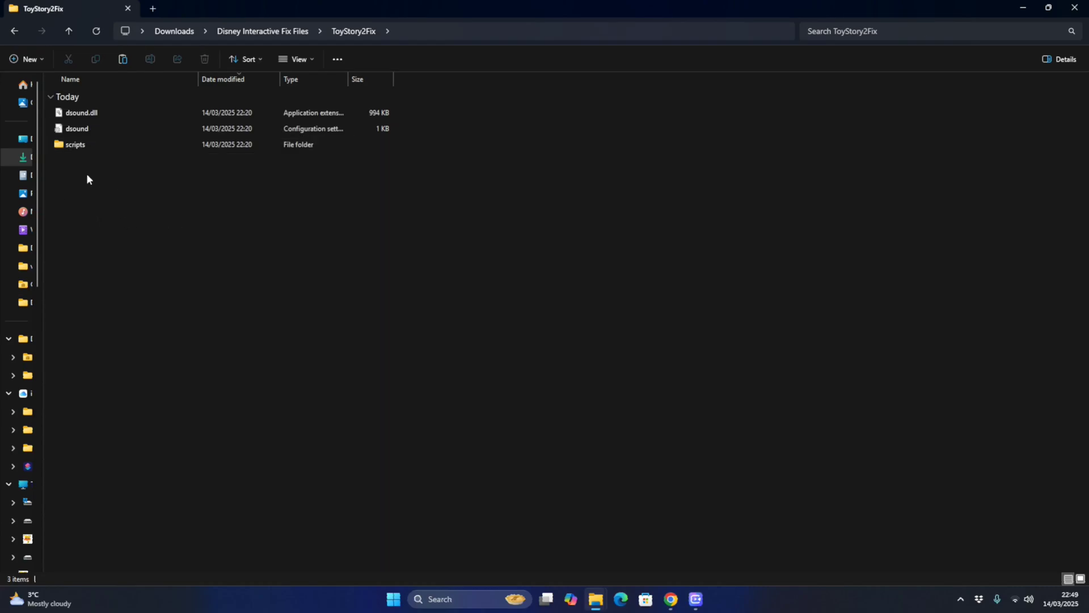
{"action": "left_click_drag", "start_coordinate": [159, 221], "coordinate": [81, 117]}
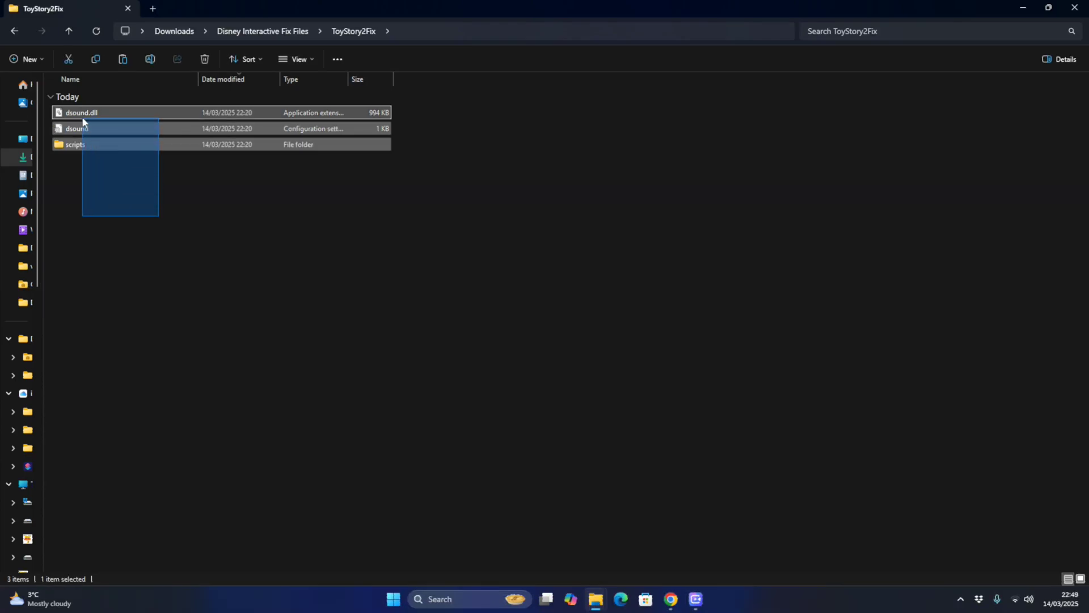
{"action": "left_click", "coordinate": [101, 60]}
- Paste the three fix items into the Toy Story 2 install folder with administrator permission
{"action": "left_click", "coordinate": [12, 32]}
{"action": "left_click", "coordinate": [13, 32]}
{"action": "left_click", "coordinate": [13, 32]}
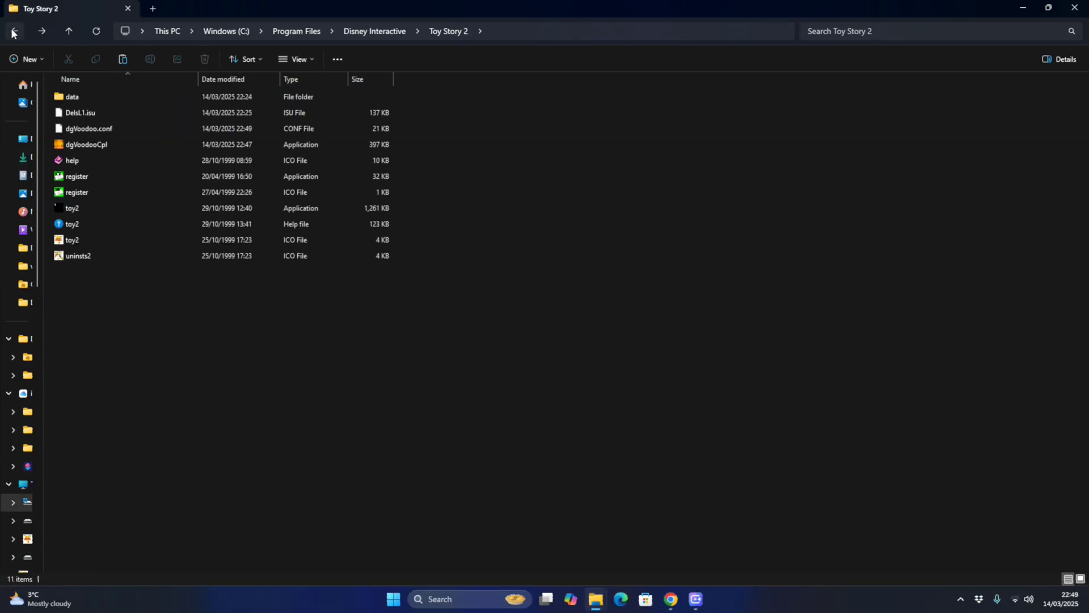
{"action": "right_click", "coordinate": [117, 280]}
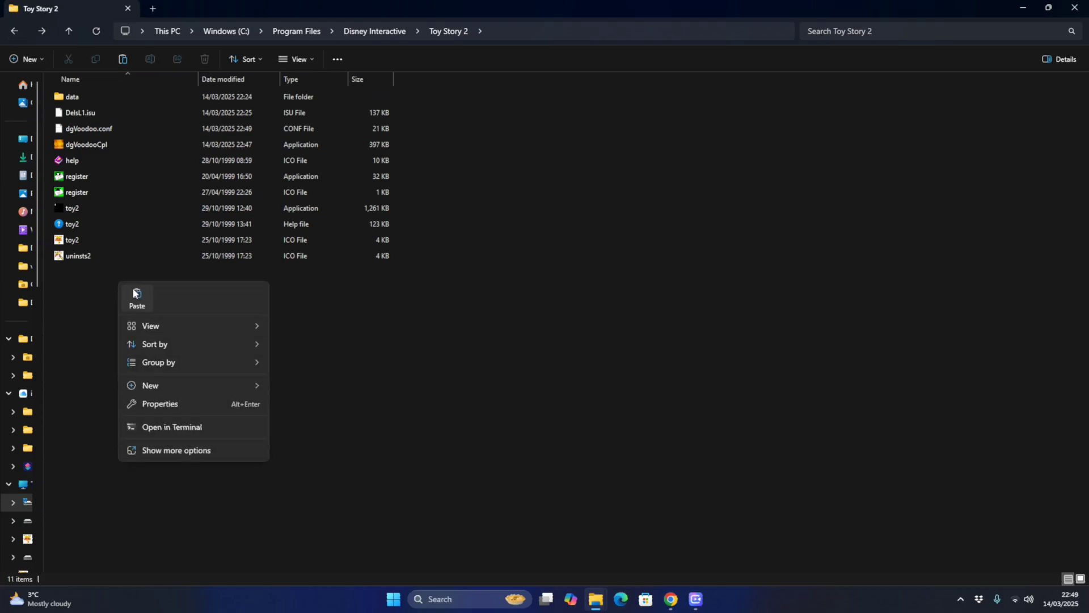
{"action": "left_click", "coordinate": [134, 289]}
{"action": "left_click", "coordinate": [517, 243]}
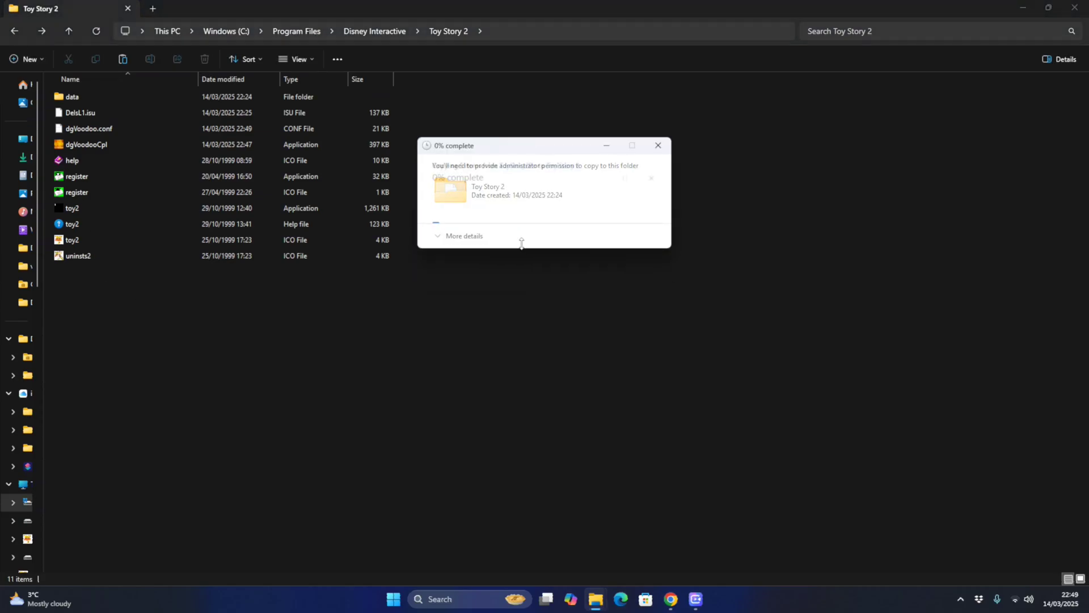
{"action": "left_click", "coordinate": [525, 350]}
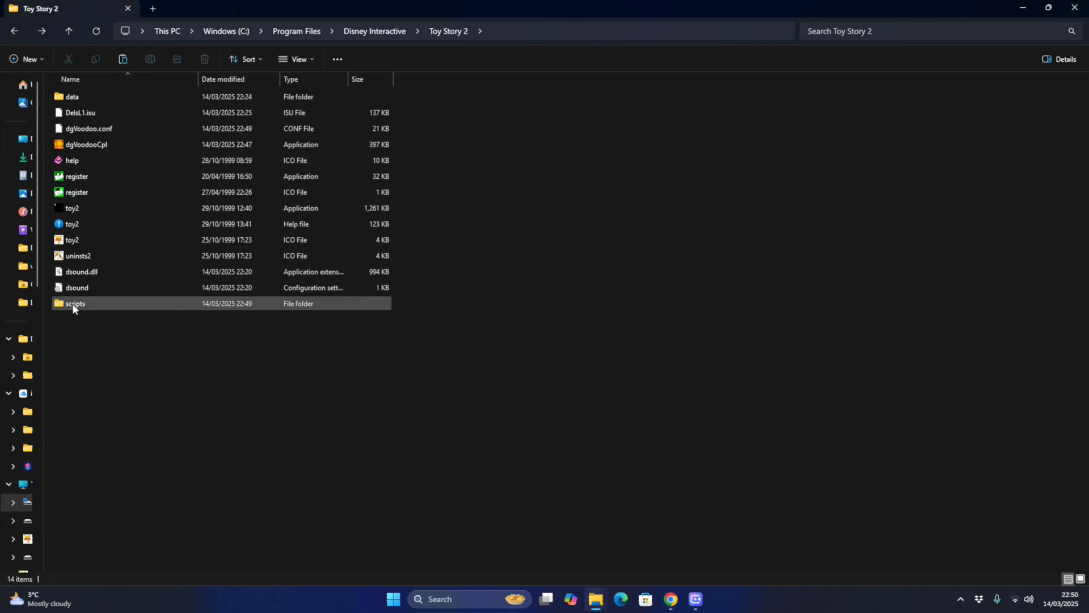
- Set toy2 to Windows XP (Service Pack 2) compatibility as administrator and launch Toy Story 2
{"action": "right_click", "coordinate": [78, 209]}
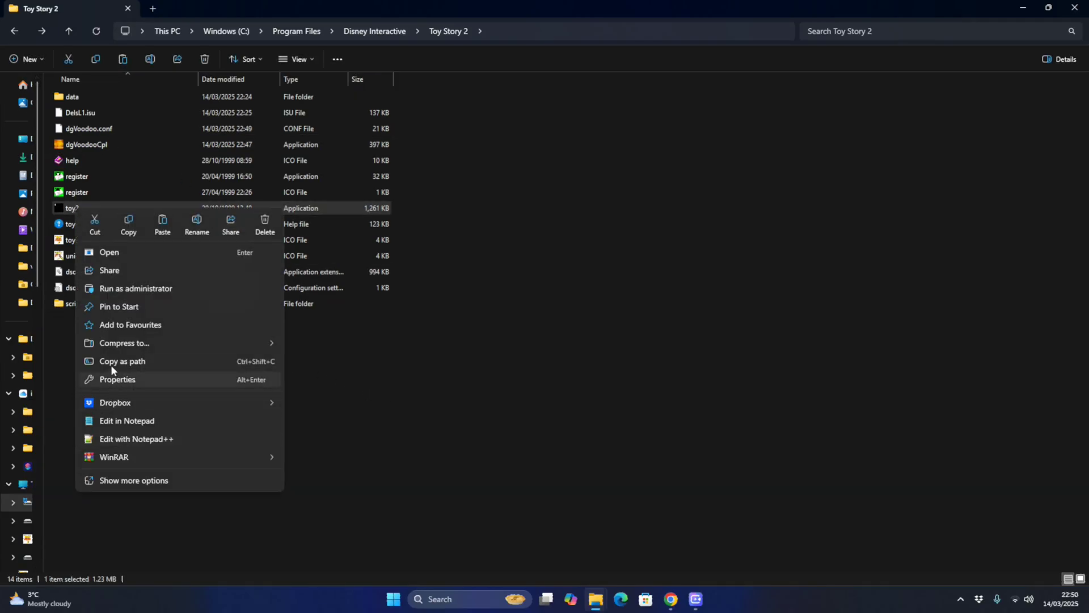
{"action": "left_click", "coordinate": [111, 381]}
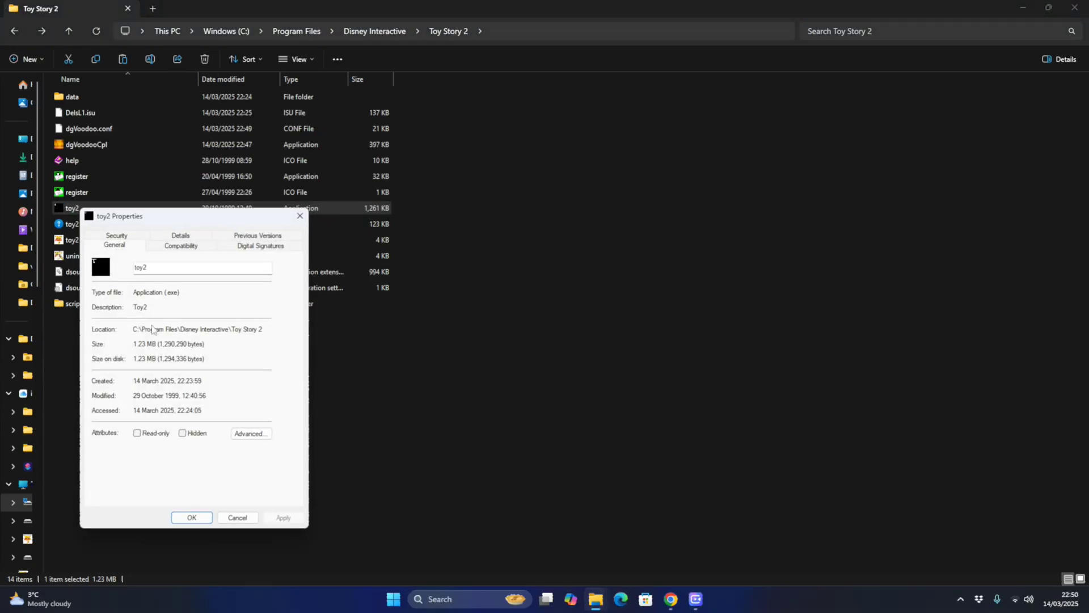
{"action": "left_click", "coordinate": [170, 248]}
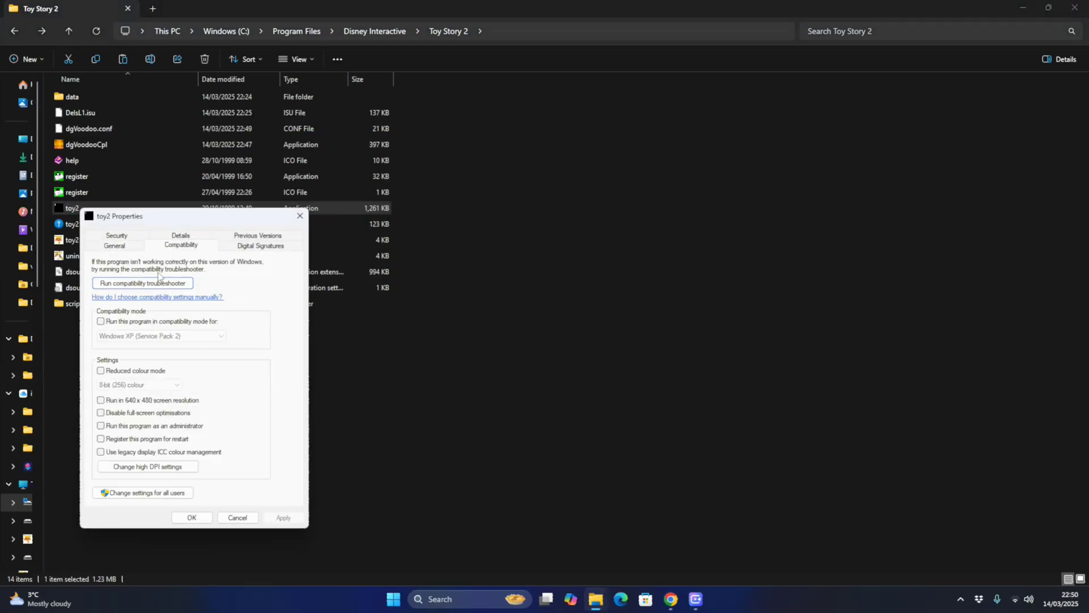
{"action": "left_click", "coordinate": [127, 322]}
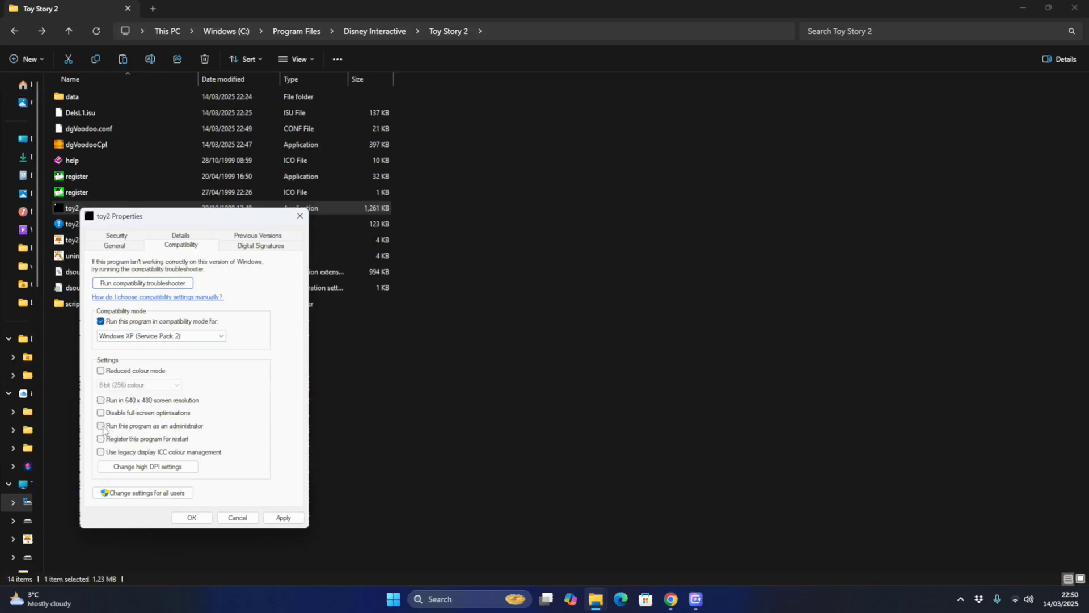
{"action": "left_click", "coordinate": [101, 426]}
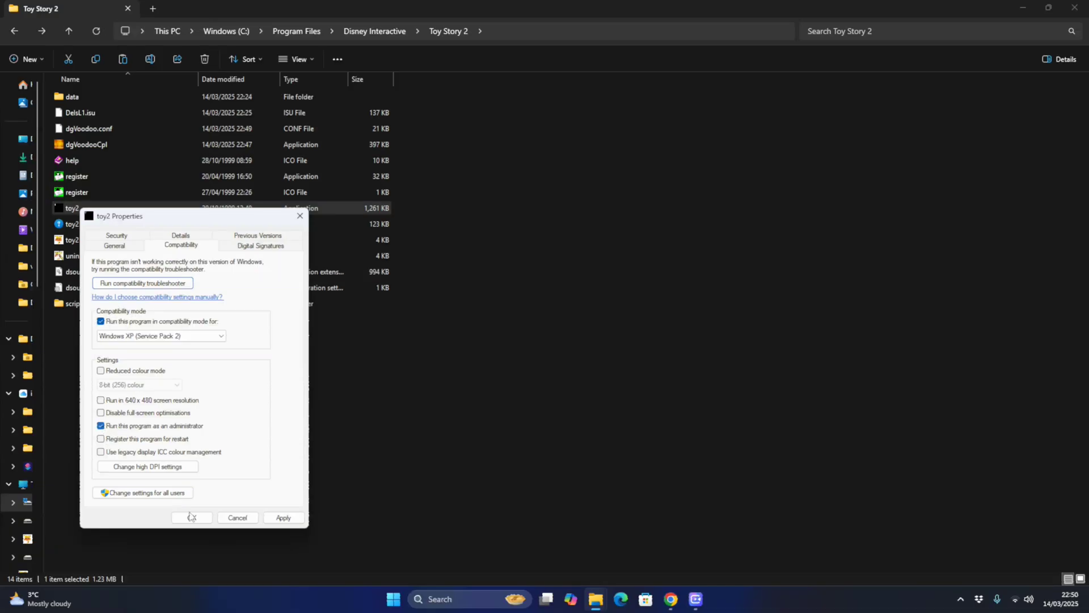
{"action": "left_click", "coordinate": [284, 518]}
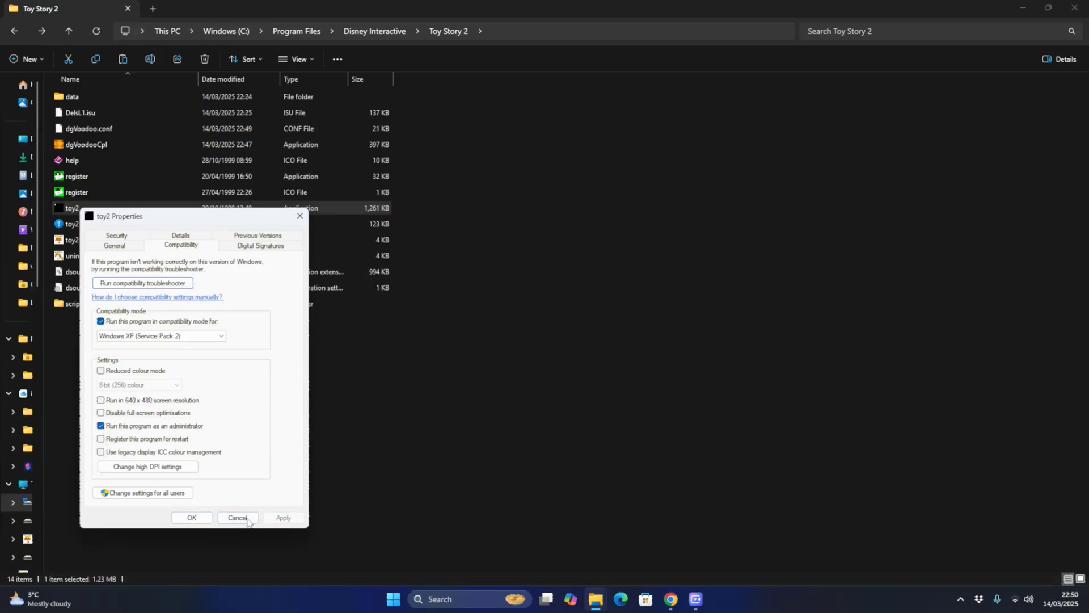
{"action": "left_click", "coordinate": [192, 518]}
{"action": "double_click", "coordinate": [84, 210]}
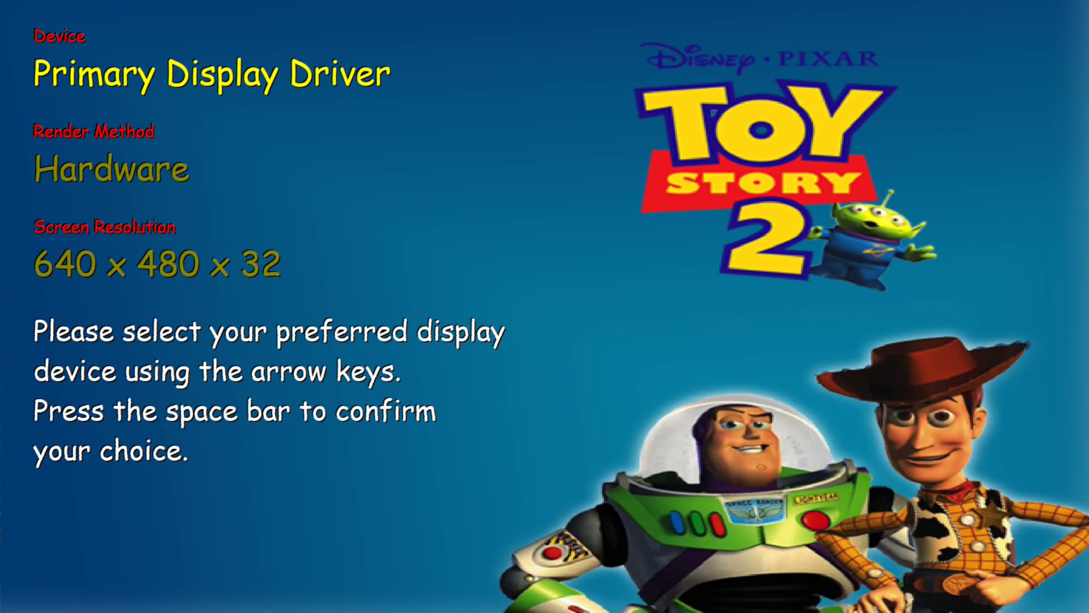
- Choose the NVIDIA GeForce RTX 3090 display device and 1920 x 1080 x 16, then start playing
{"action": "key", "text": "Right"}
{"action": "key", "text": "Left"}
{"action": "key", "text": "Right"}
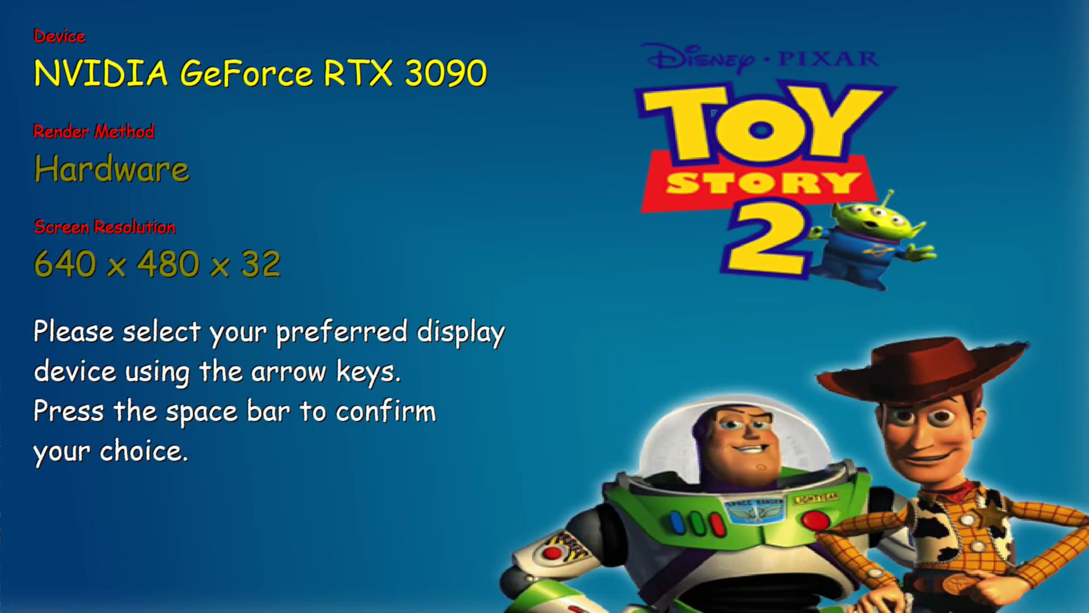
{"action": "key", "text": "space"}
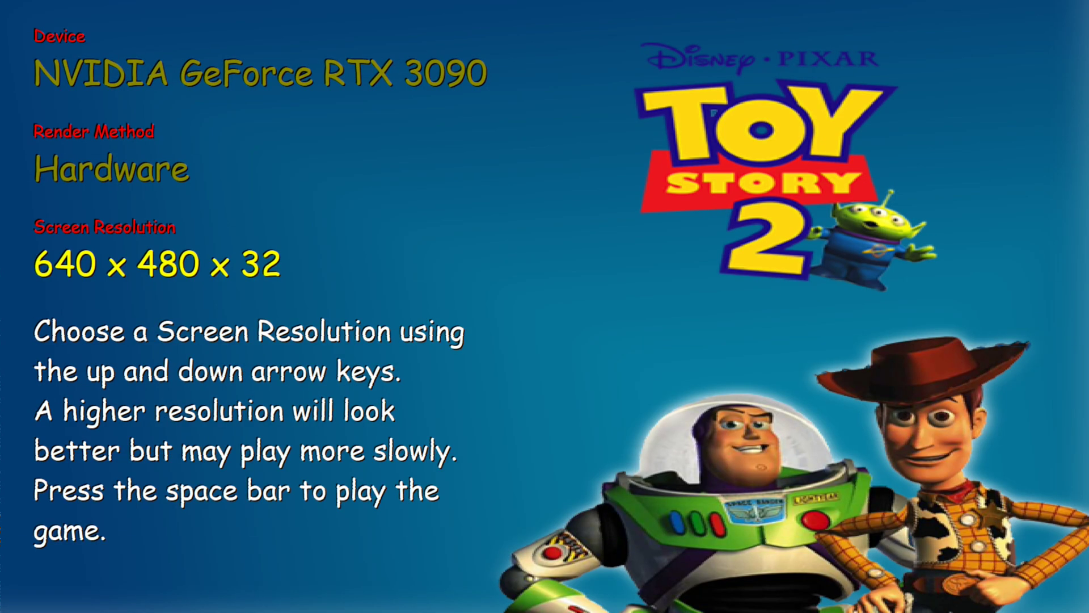
{"action": "key", "text": "Down"}
{"action": "key", "text": "Down"}
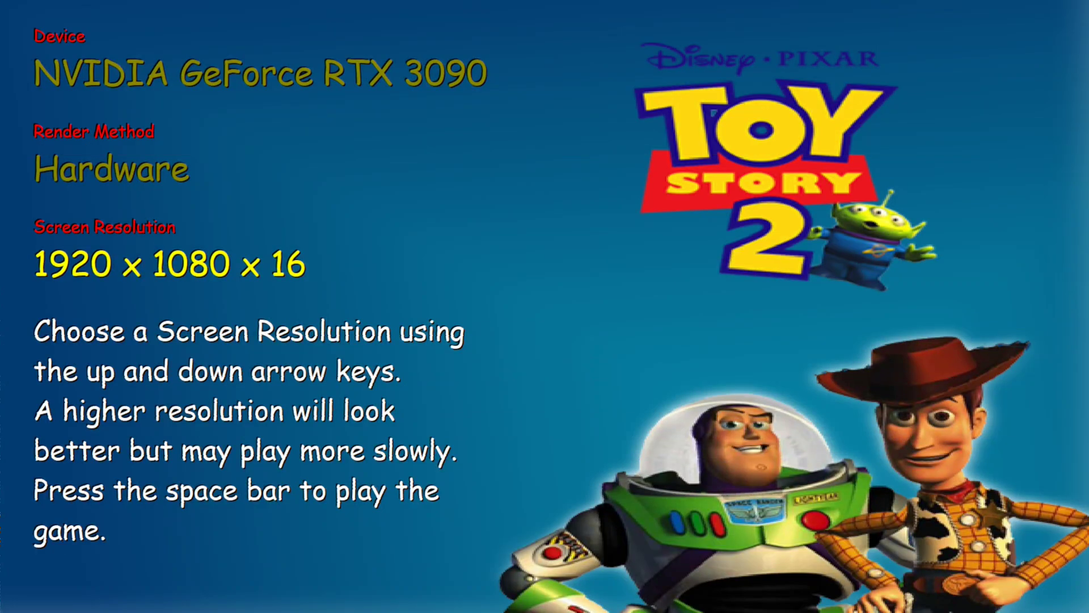
{"action": "key", "text": "space"}
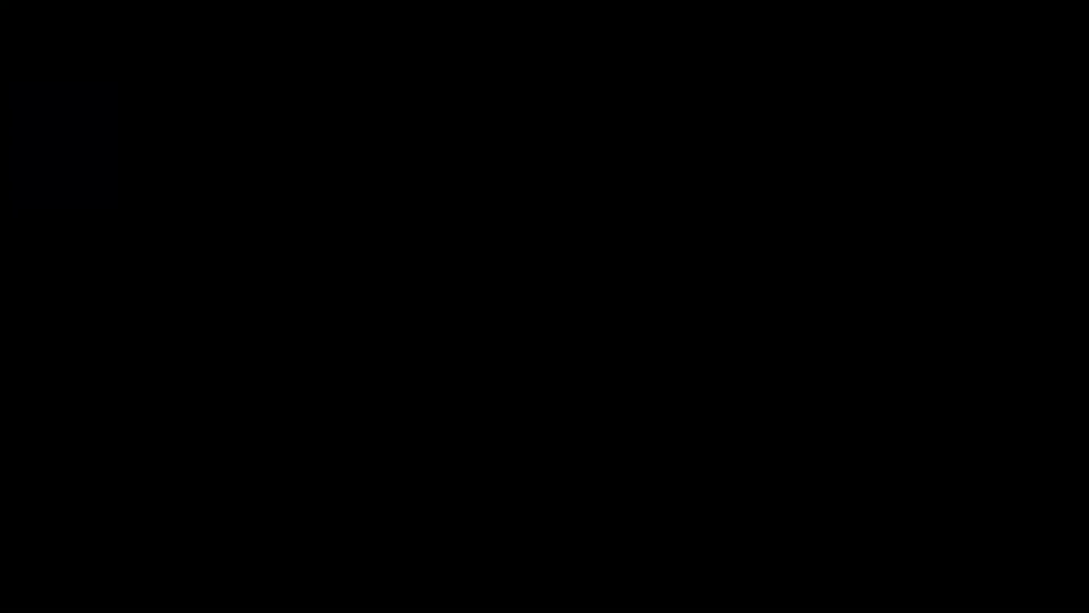
- Start a new game, skip the intro cutscene and run Buzz around Andy's room
{"action": "key", "text": "Return"}
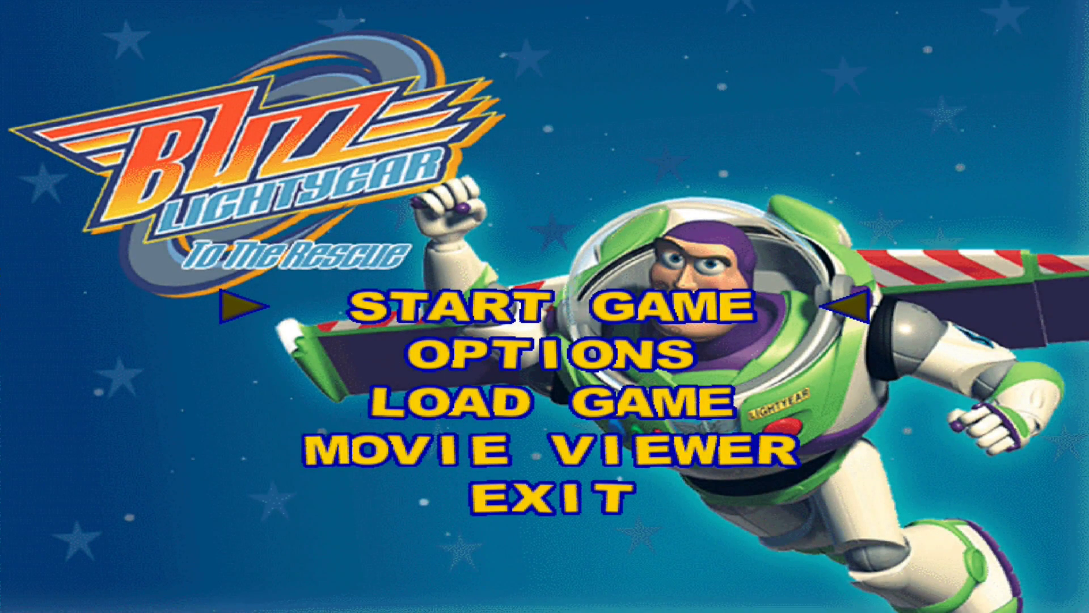
{"action": "key", "text": "Return"}
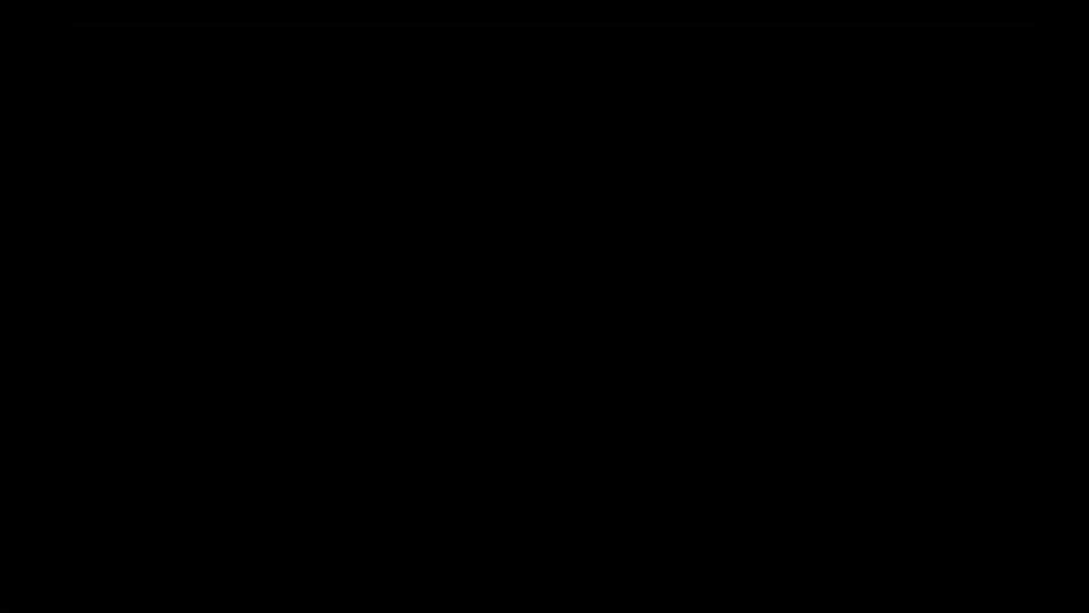
{"action": "key", "text": "Return"}
{"action": "key", "text": "Up"}
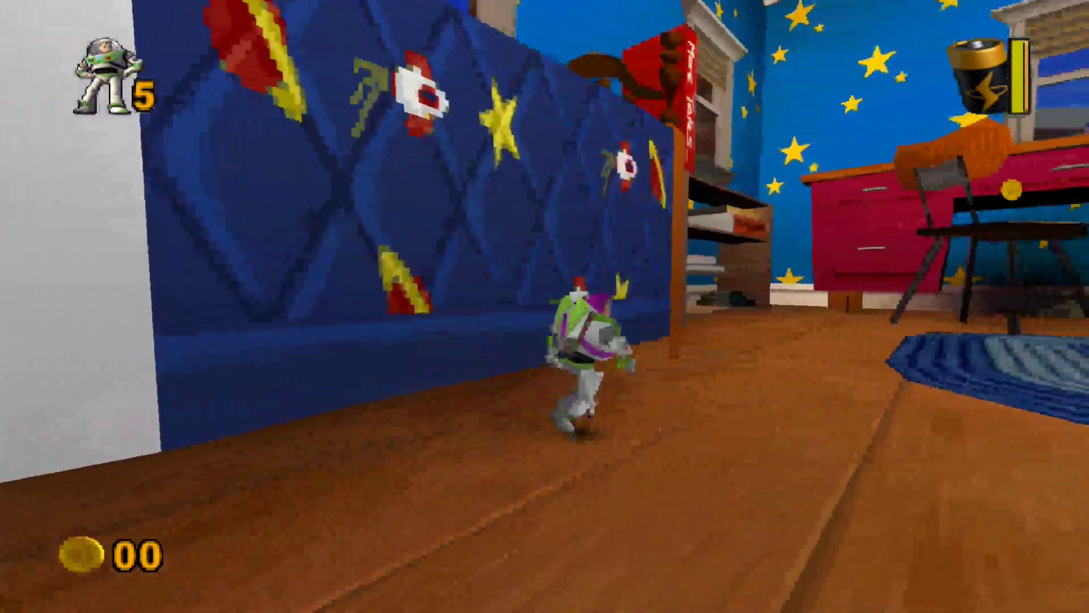
{"action": "key", "text": "Right"}
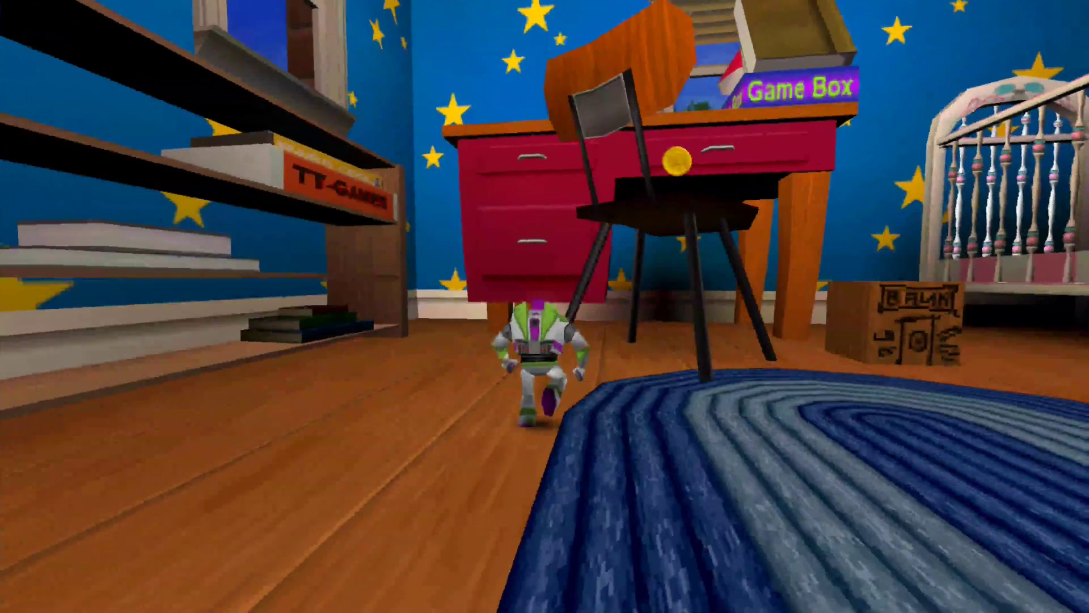
- Pause, exit the level with Yes, dismiss the summary and choose EXIT to quit Toy Story 2
{"action": "key", "text": "Escape"}
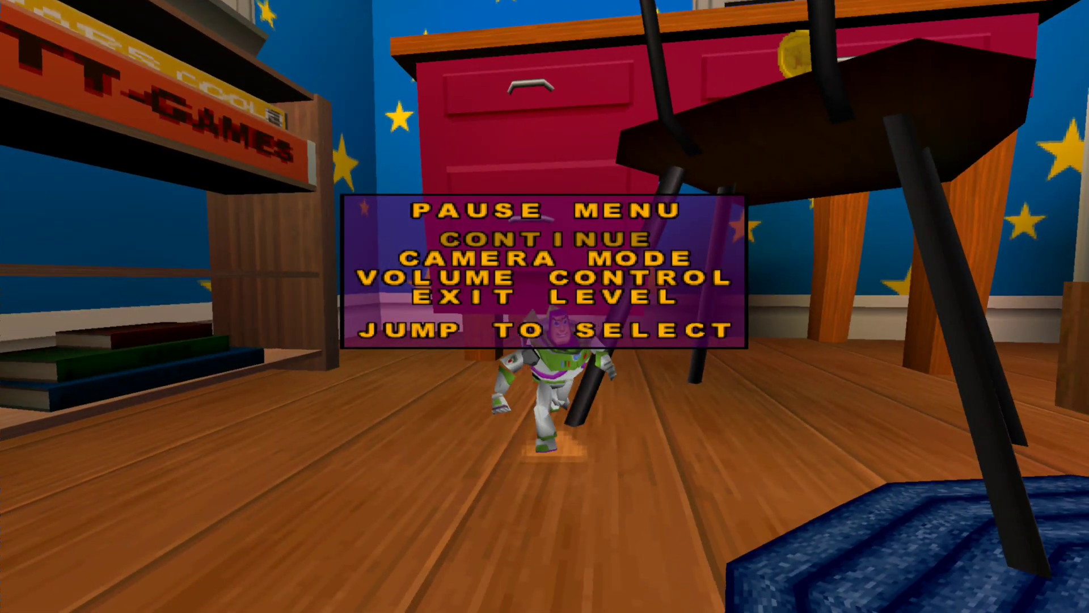
{"action": "key", "text": "Down"}
{"action": "key", "text": "Return"}
{"action": "key", "text": "Down"}
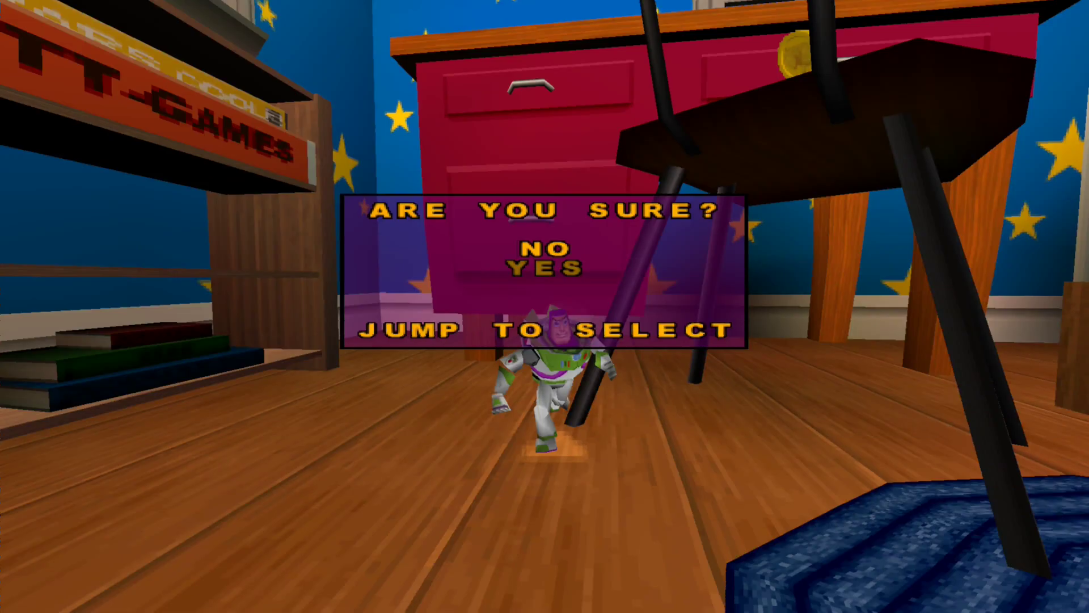
{"action": "key", "text": "Return"}
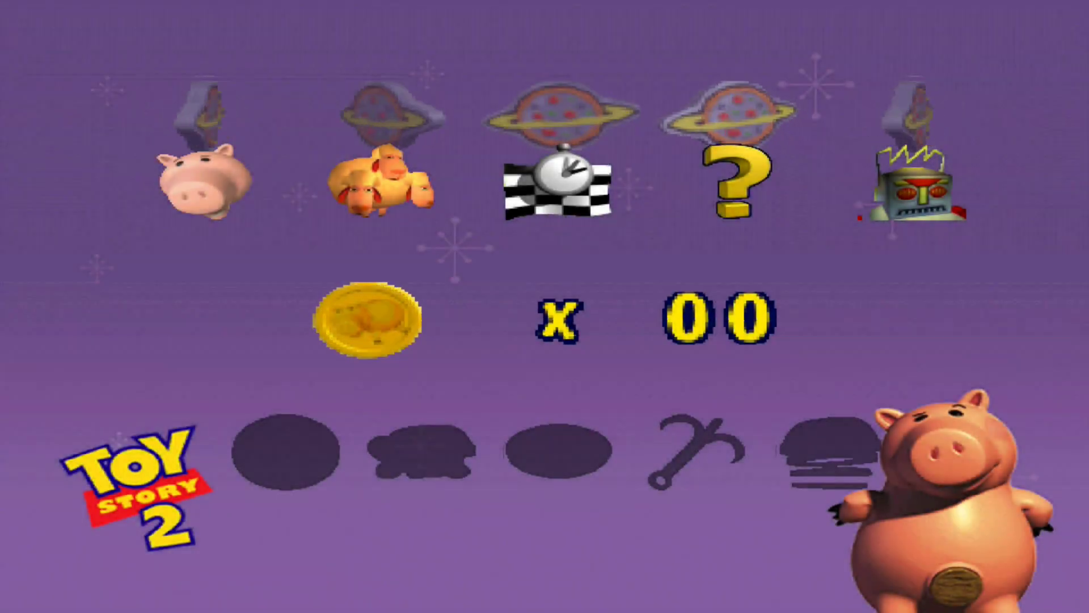
{"action": "key", "text": "space"}
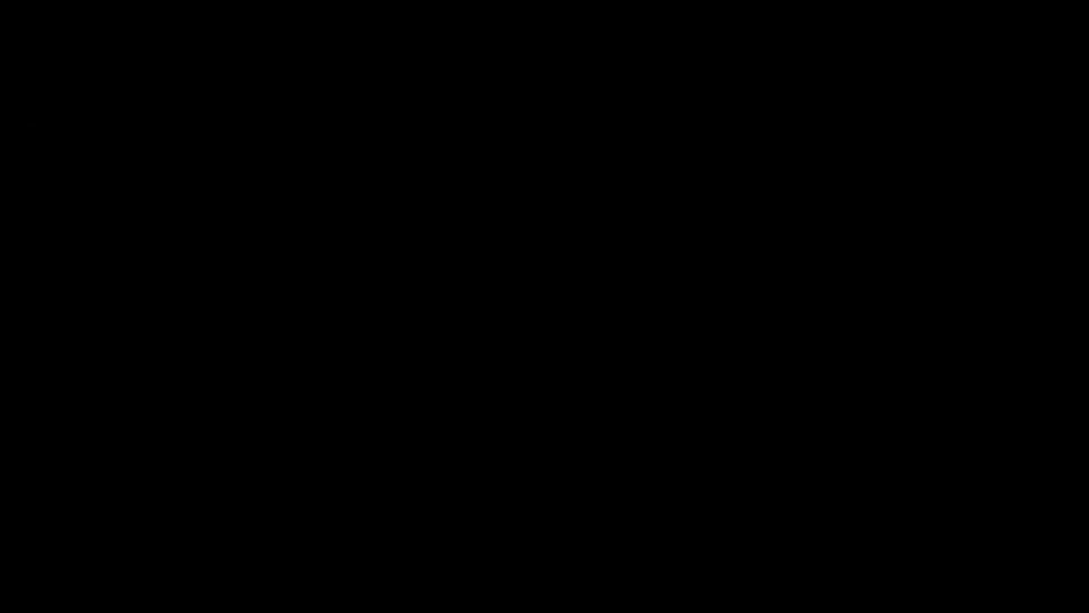
{"action": "key", "text": "Down"}
{"action": "key", "text": "Down"}
{"action": "key", "text": "Down"}
{"action": "key", "text": "Down"}
{"action": "key", "text": "Return"}
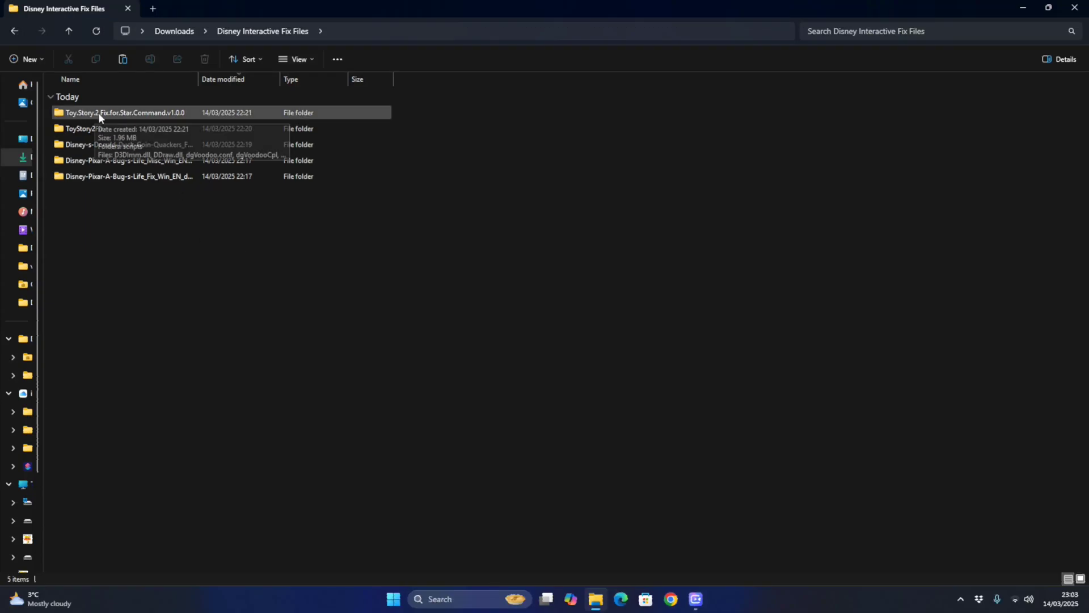
- Copy all the files in the Toy.Story.2.Fix.for.Star.Command.v1.0.0 folder
{"action": "double_click", "coordinate": [114, 112]}
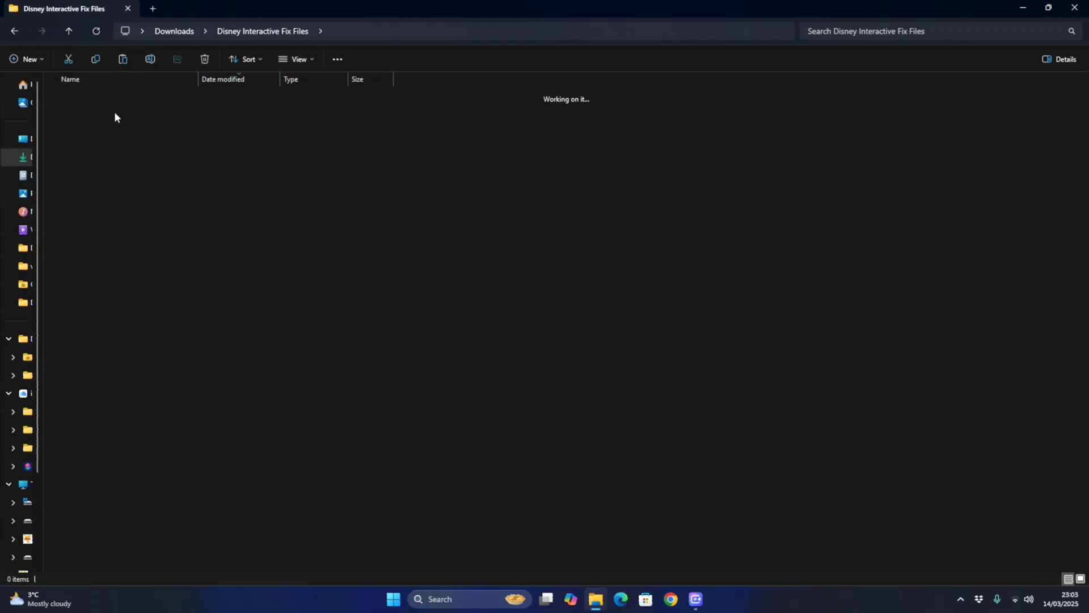
{"action": "left_click_drag", "start_coordinate": [131, 267], "coordinate": [96, 108]}
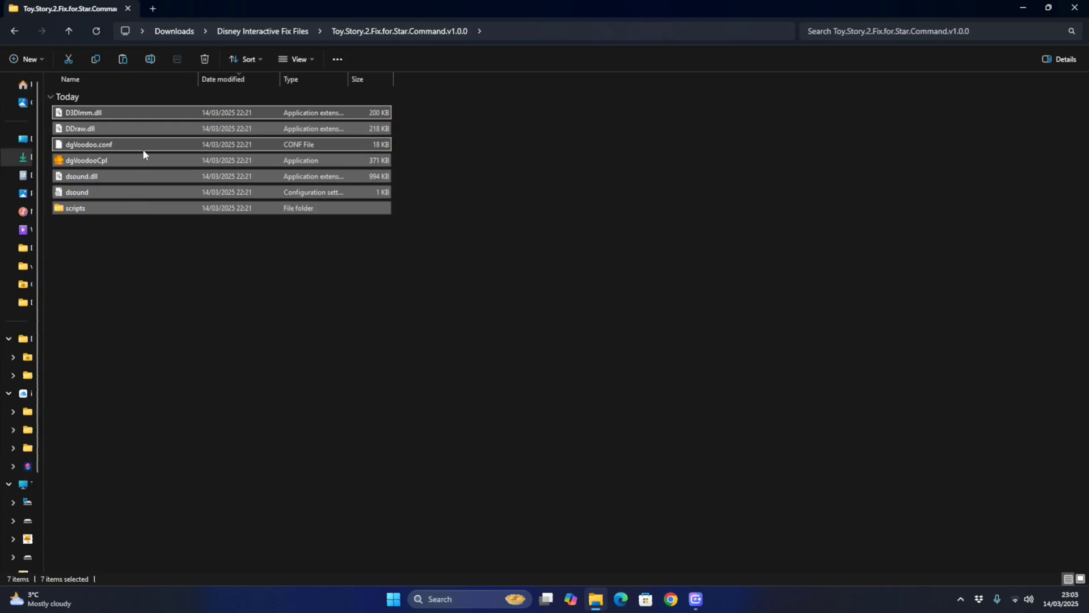
{"action": "mouse_move", "coordinate": [102, 164]}
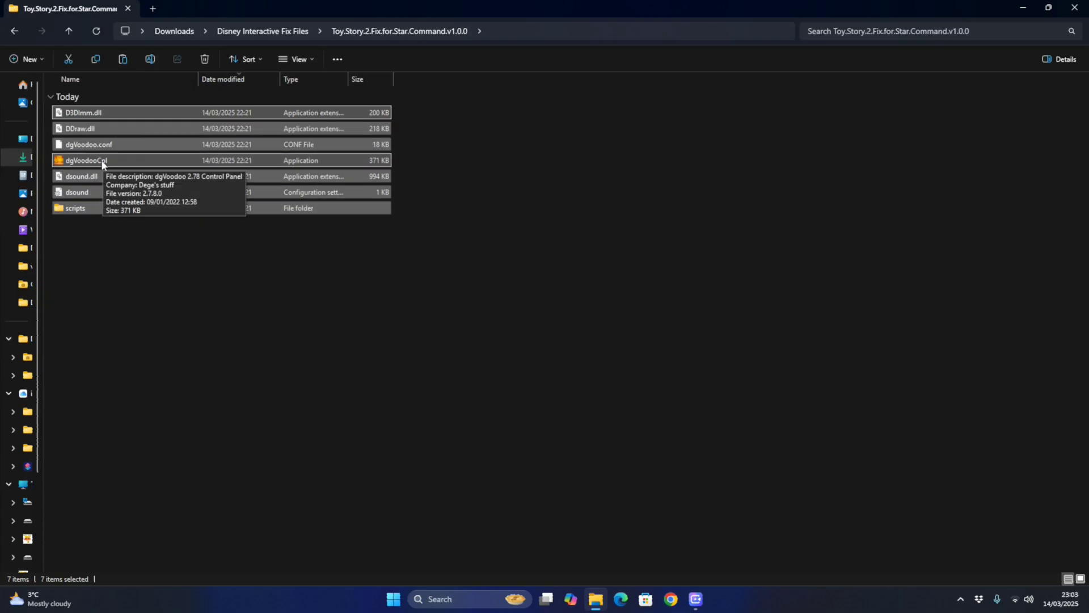
{"action": "right_click", "coordinate": [102, 164]}
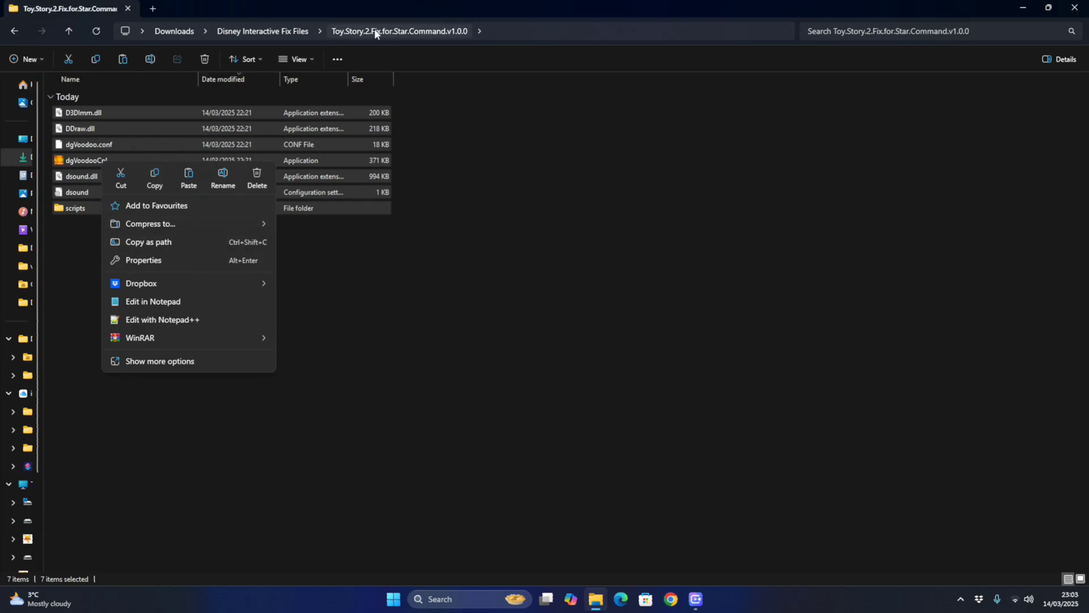
{"action": "left_click", "coordinate": [157, 172]}
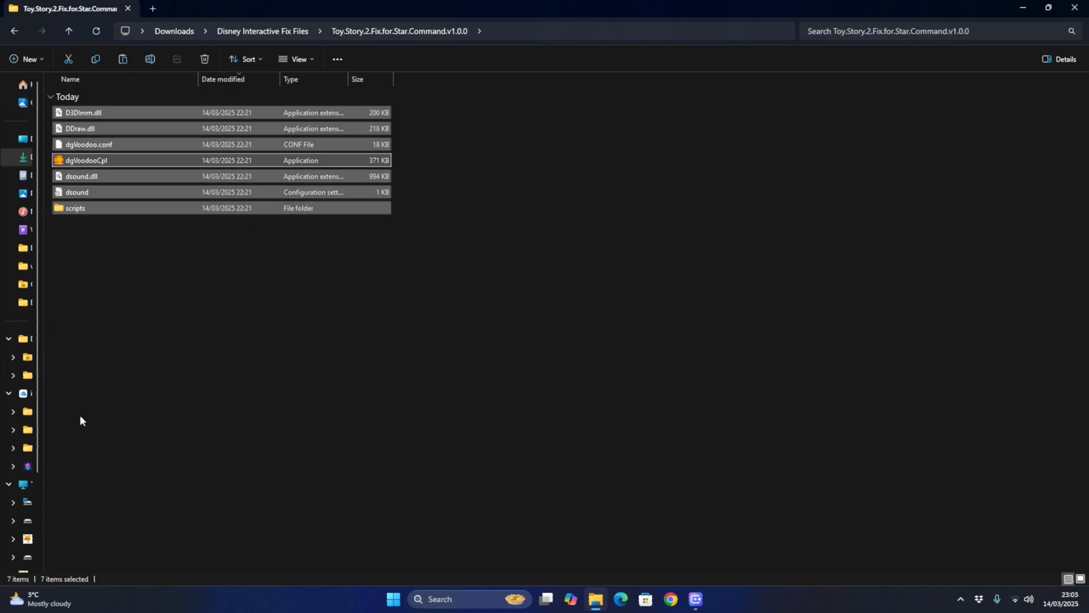
- Paste them into C:\Program Files\Disney Interactive\Buzz Lightyear of Star Command, replacing existing files
{"action": "left_click", "coordinate": [27, 504]}
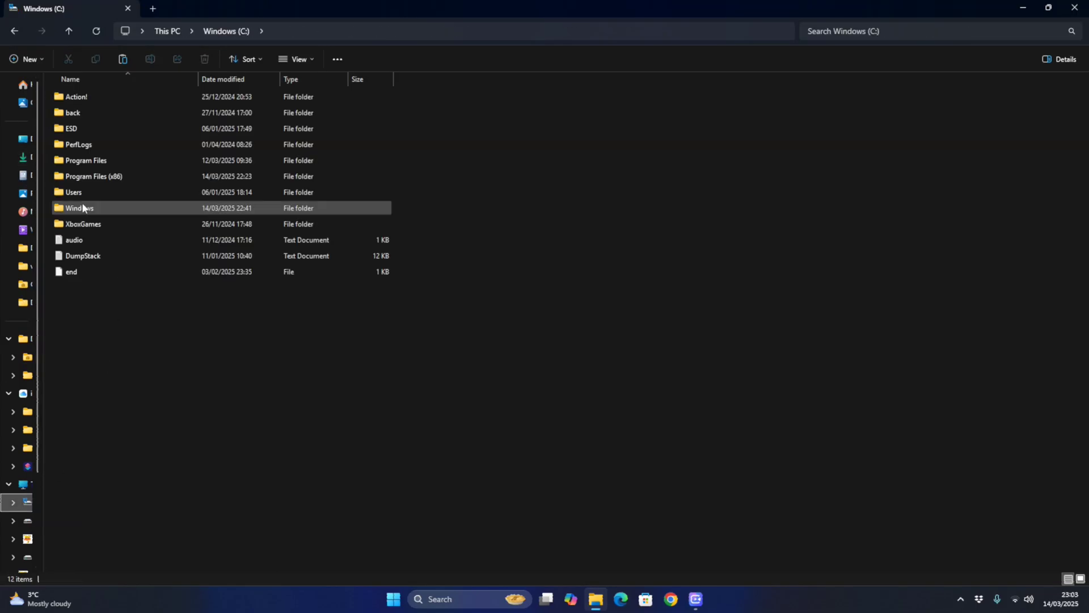
{"action": "double_click", "coordinate": [97, 161]}
{"action": "double_click", "coordinate": [92, 159]}
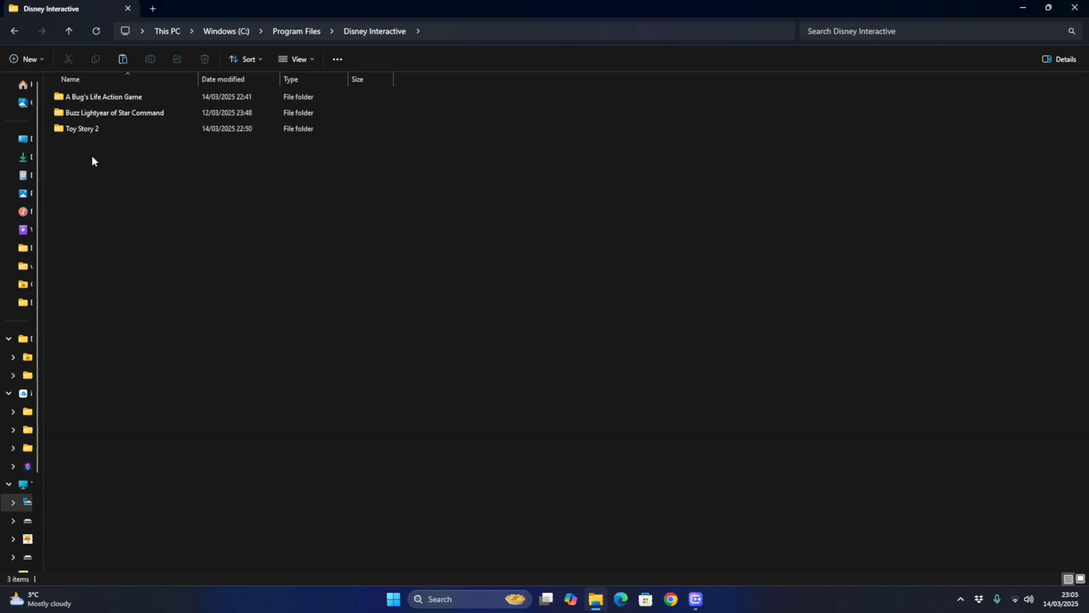
{"action": "double_click", "coordinate": [94, 114]}
{"action": "right_click", "coordinate": [100, 243]}
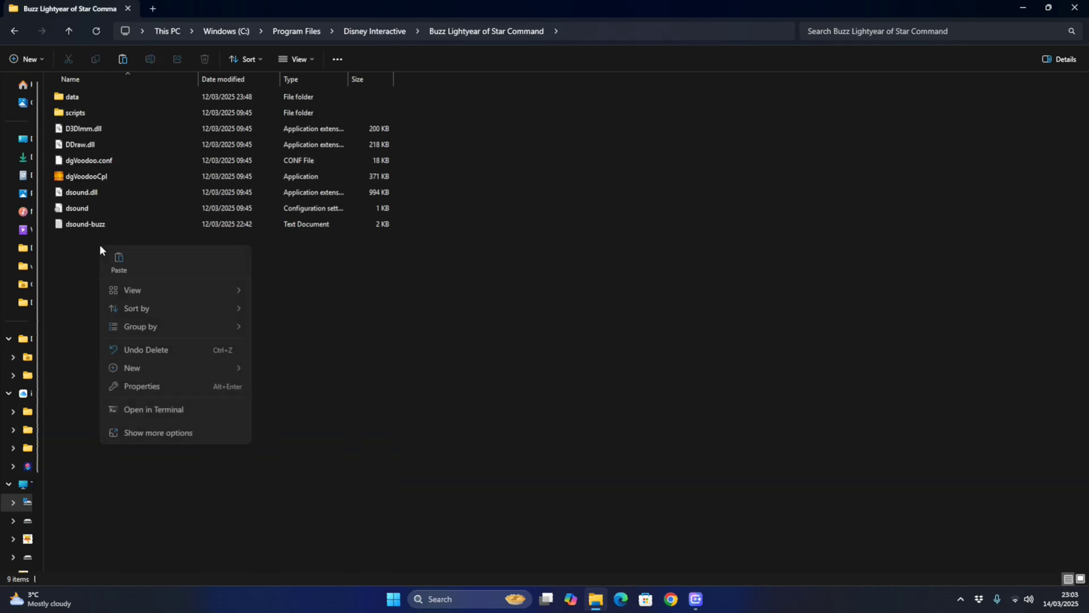
{"action": "left_click", "coordinate": [122, 59]}
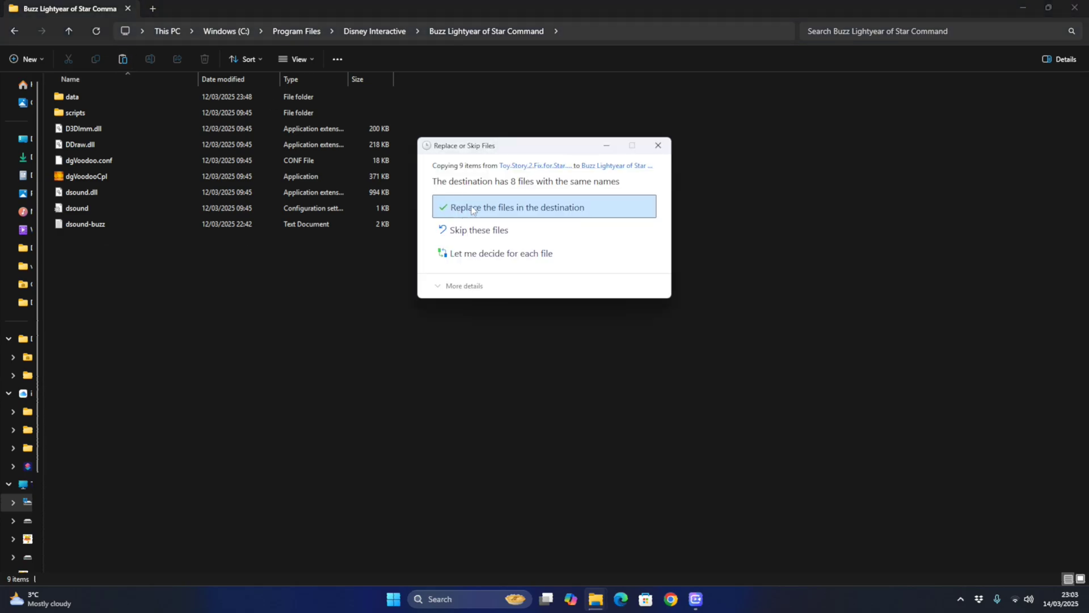
{"action": "left_click", "coordinate": [471, 206]}
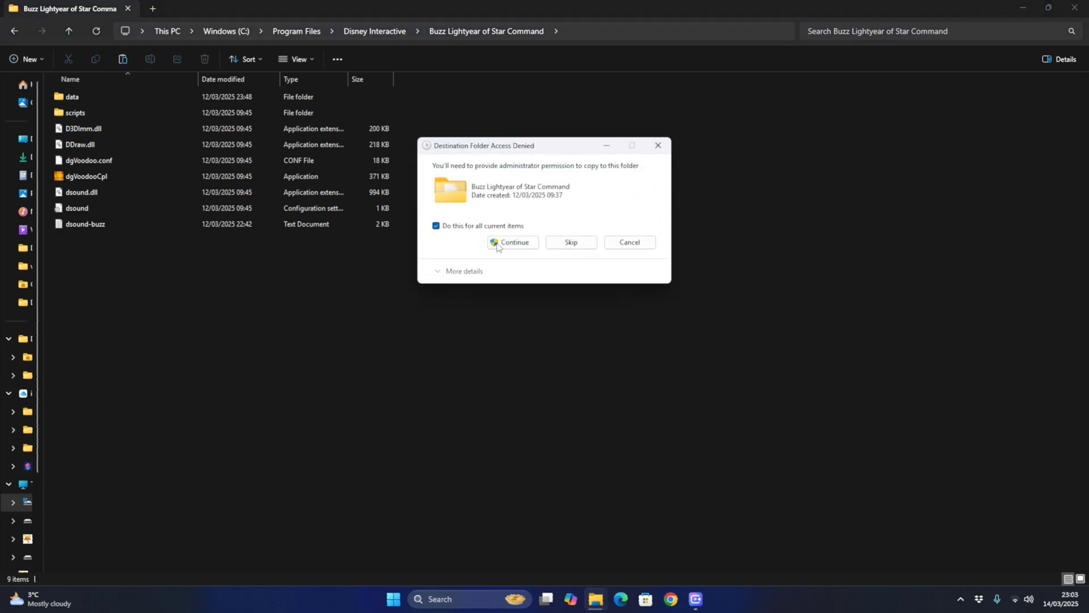
{"action": "left_click", "coordinate": [497, 243]}
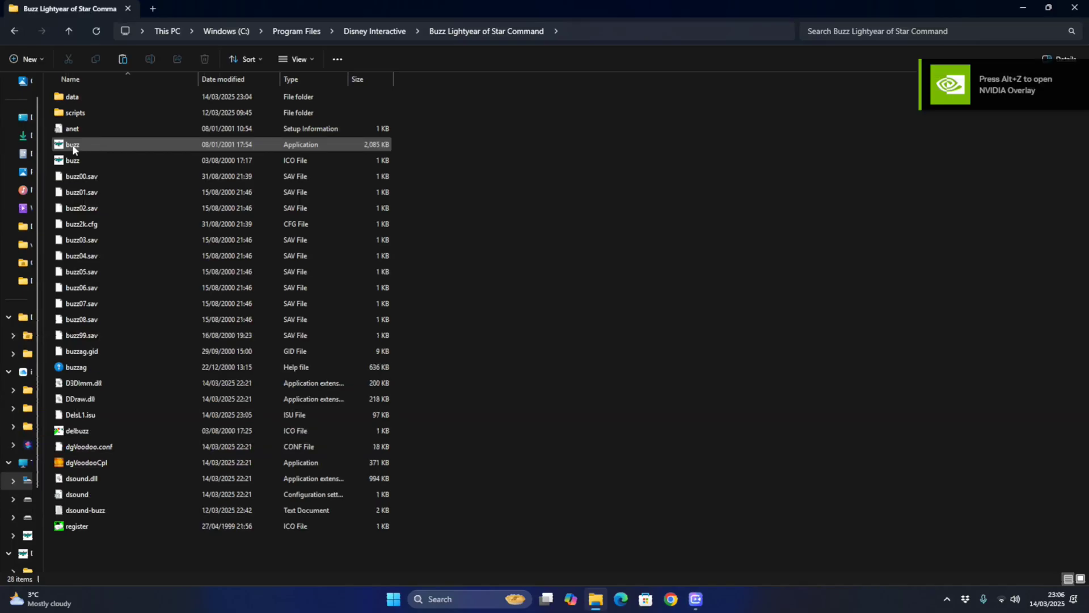
- Give buzz Windows XP (Service Pack 2) compatibility and Run as administrator, then launch Buzz Lightyear of Star Command
{"action": "left_click", "coordinate": [80, 143]}
{"action": "right_click", "coordinate": [80, 143]}
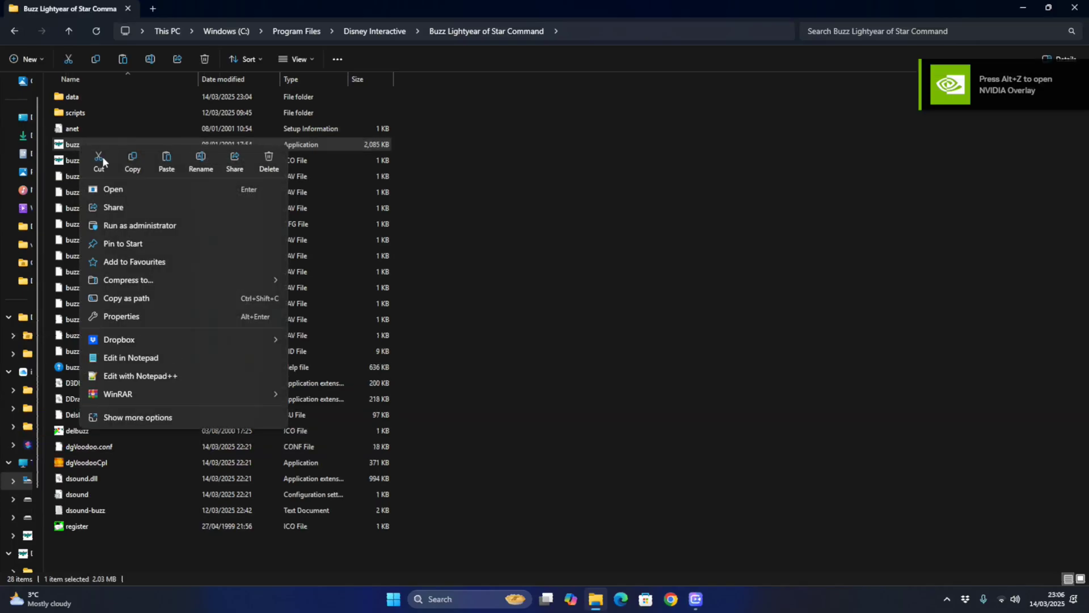
{"action": "left_click", "coordinate": [124, 316]}
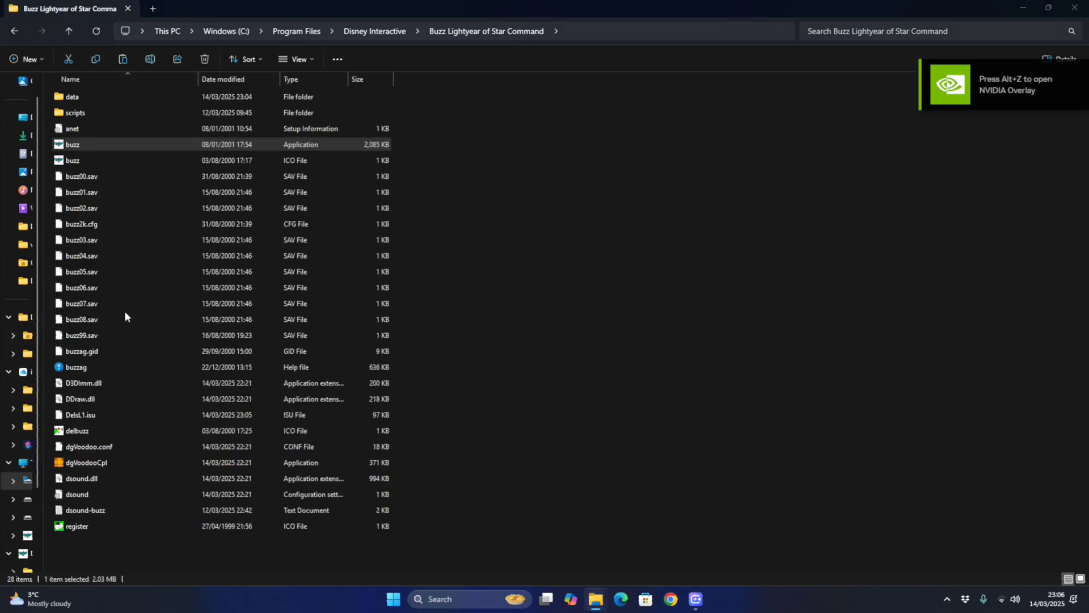
{"action": "left_click", "coordinate": [173, 182]}
{"action": "left_click", "coordinate": [129, 259]}
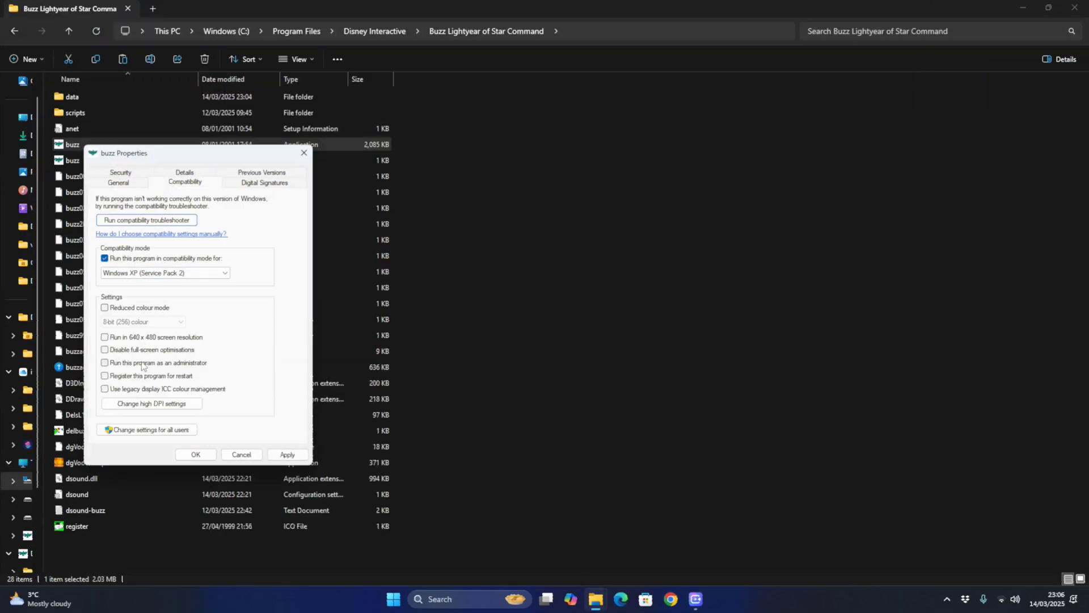
{"action": "left_click", "coordinate": [142, 363]}
{"action": "left_click", "coordinate": [284, 457]}
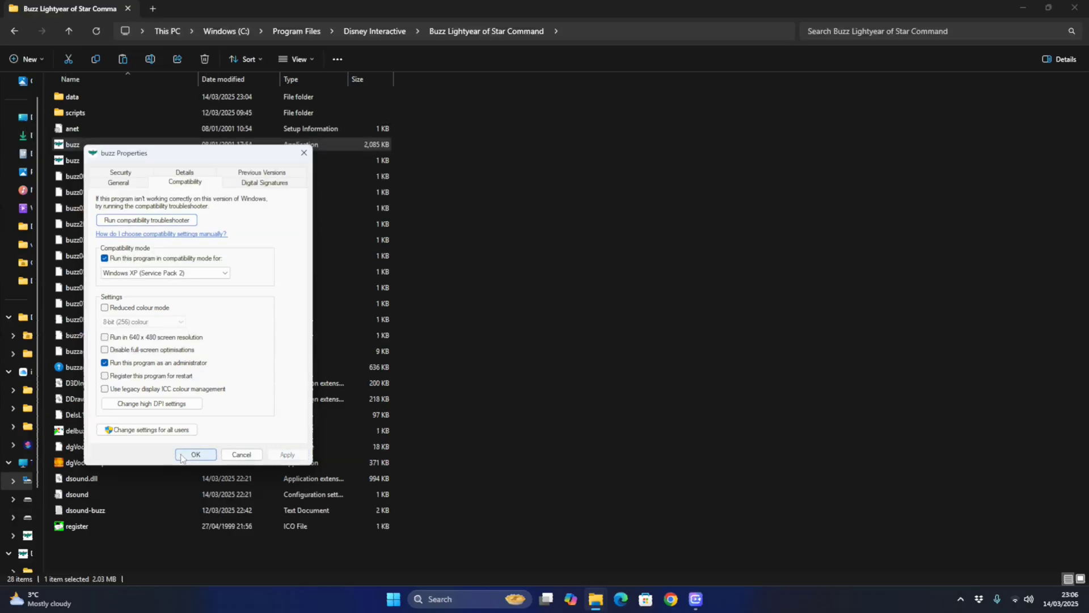
{"action": "left_click", "coordinate": [182, 456]}
{"action": "double_click", "coordinate": [84, 144]}
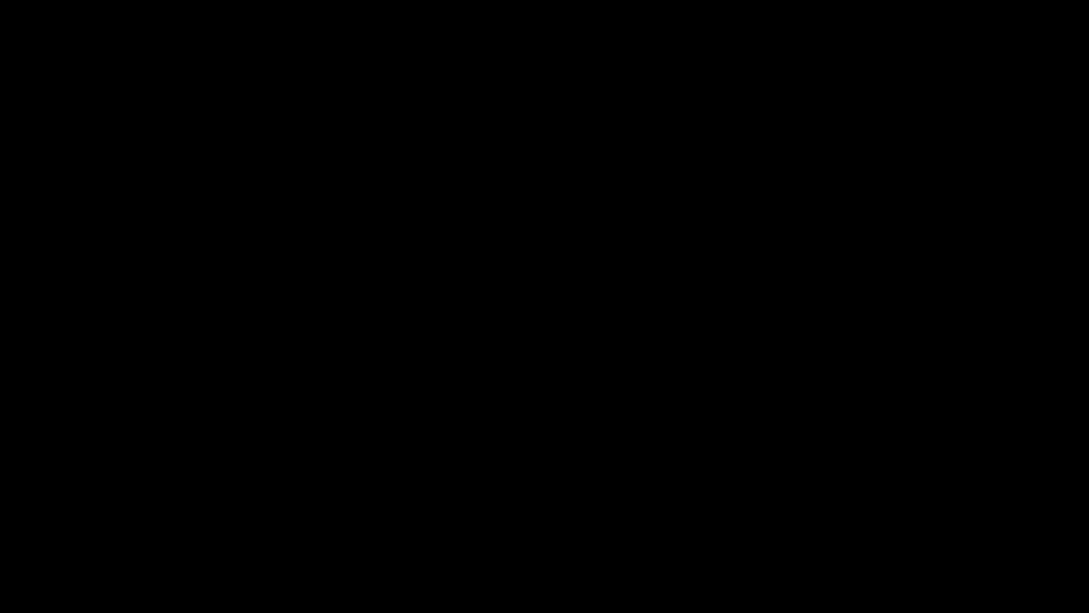
- Step the launcher resolution to 1920 x 1080 x 16 and start Buzz Lightyear of Star Command
{"action": "key", "text": "Up"}
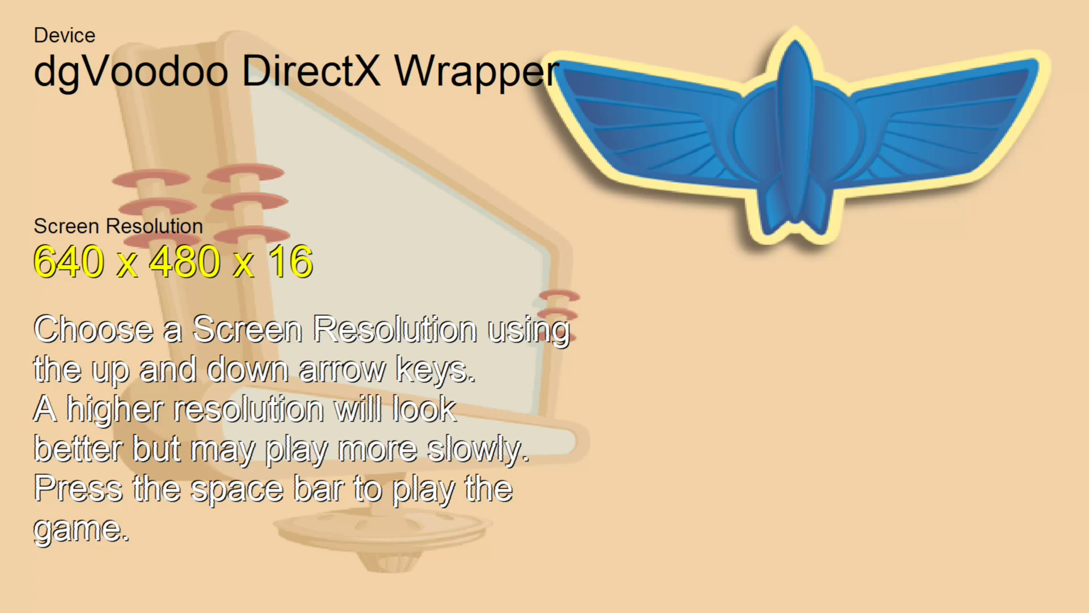
{"action": "key", "text": "Down"}
{"action": "key", "text": "Down"}
{"action": "key", "text": "Up"}
{"action": "key", "text": "Up"}
{"action": "key", "text": "Up"}
{"action": "key", "text": "Up"}
{"action": "key", "text": "Up"}
{"action": "key", "text": "Up"}
{"action": "key", "text": "Up"}
{"action": "key", "text": "Up"}
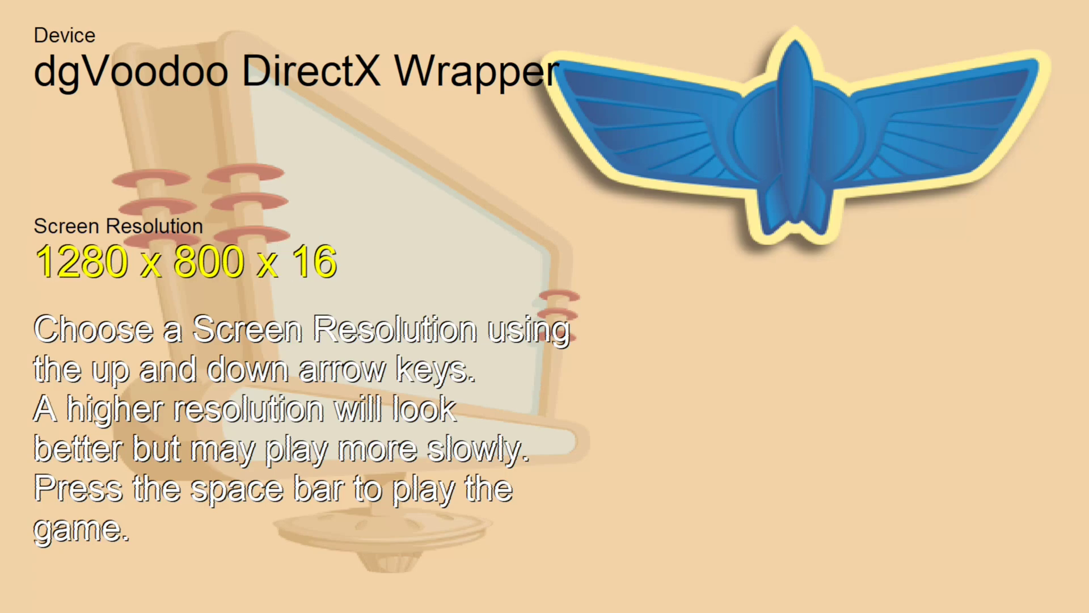
{"action": "key", "text": "Up"}
{"action": "key", "text": "Up"}
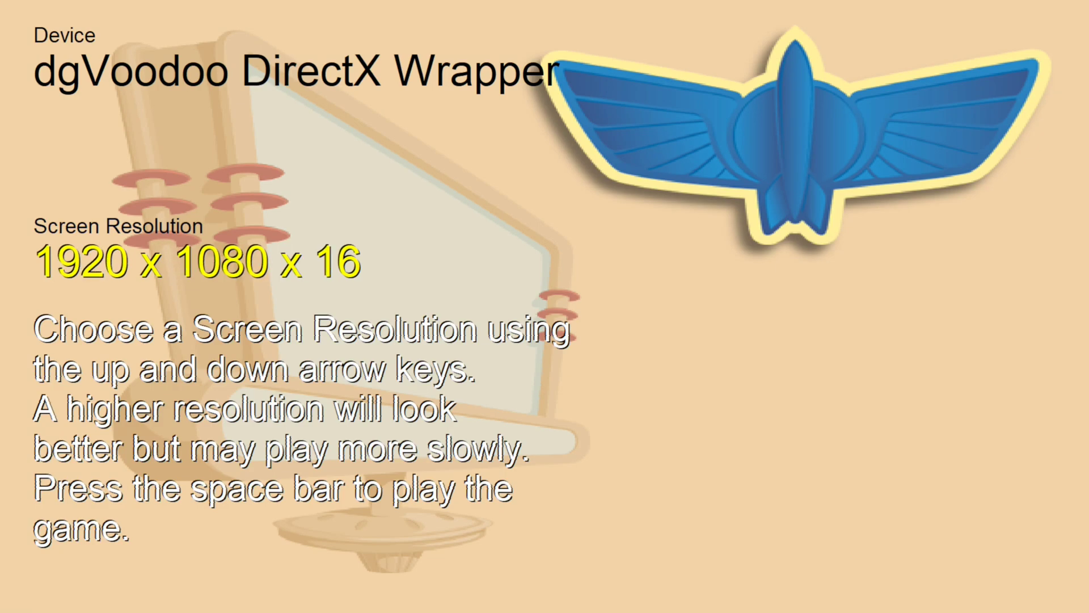
{"action": "key", "text": "space"}
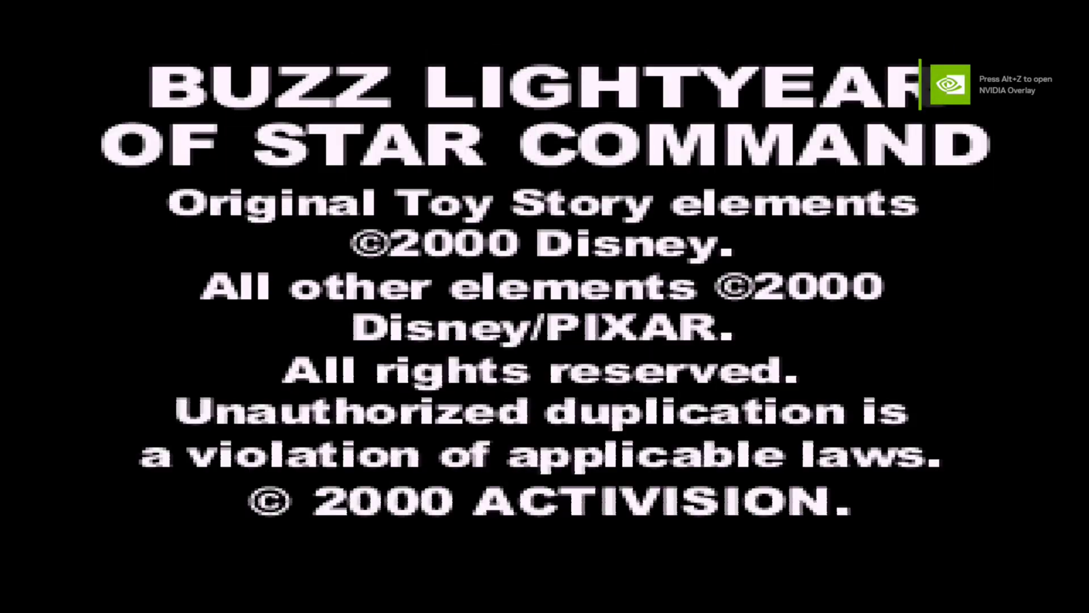
- Skip the title screens and accept Mission 1
{"action": "key", "text": "Return"}
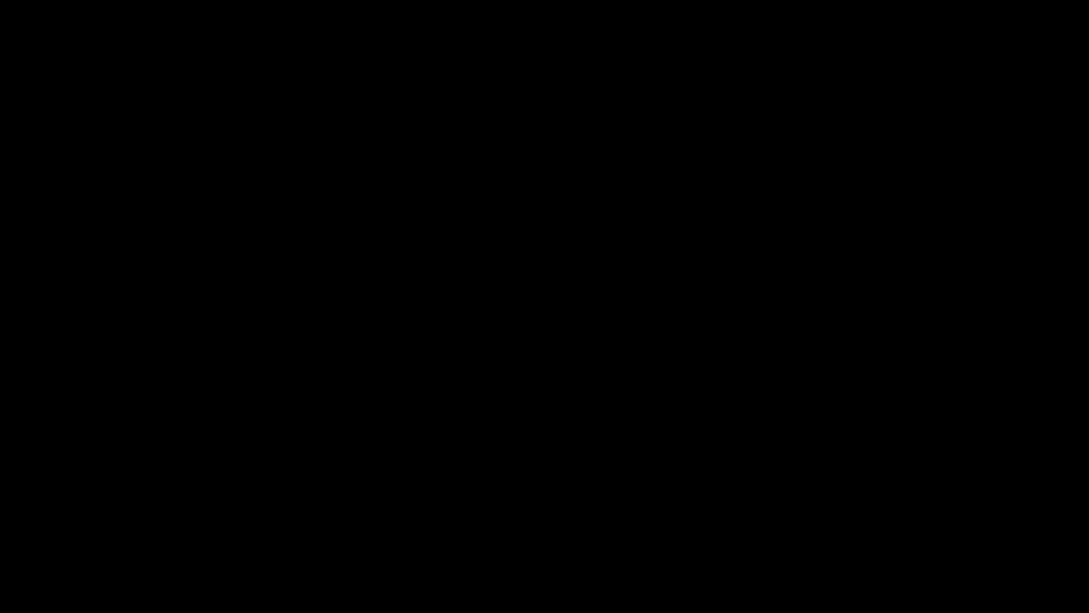
{"action": "key", "text": "space"}
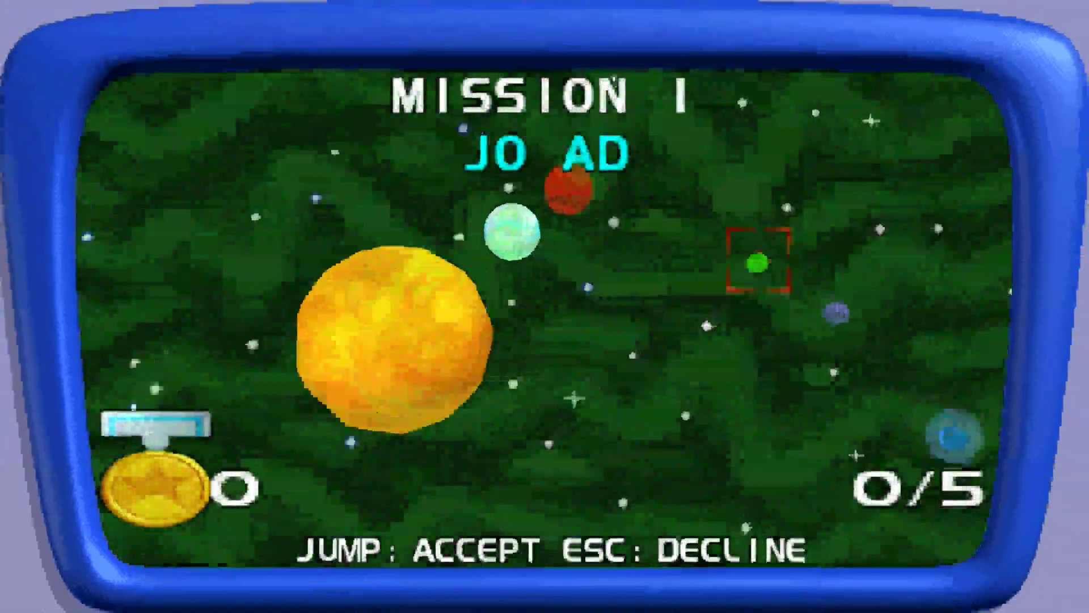
{"action": "key", "text": "space"}
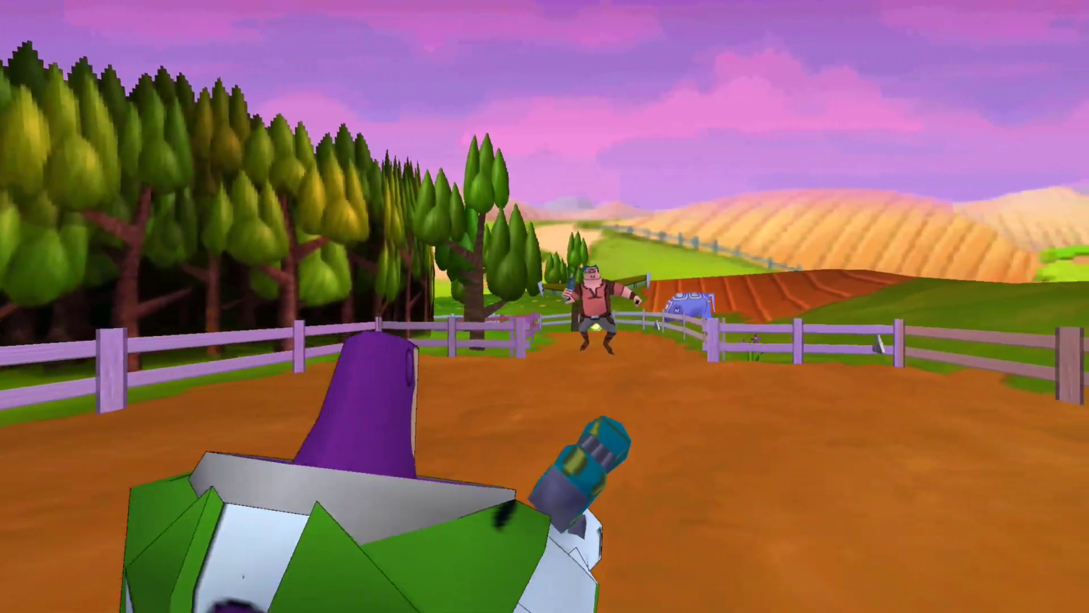
- Run Buzz over the fence, collect coins and shoot the first yellow robot
{"action": "key", "text": "Up"}
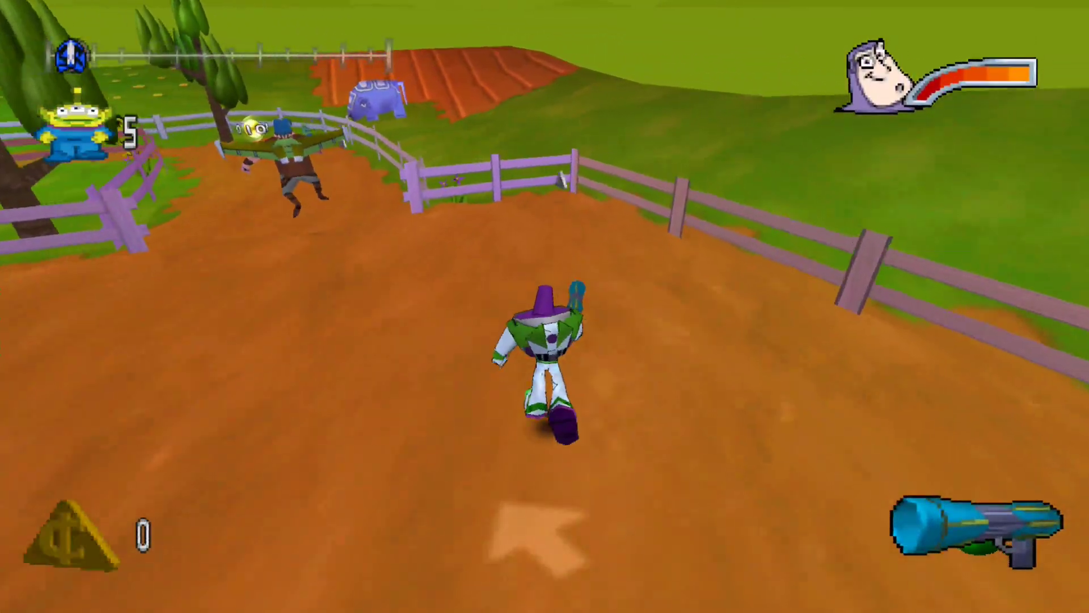
{"action": "key", "text": "Up"}
{"action": "key", "text": "space"}
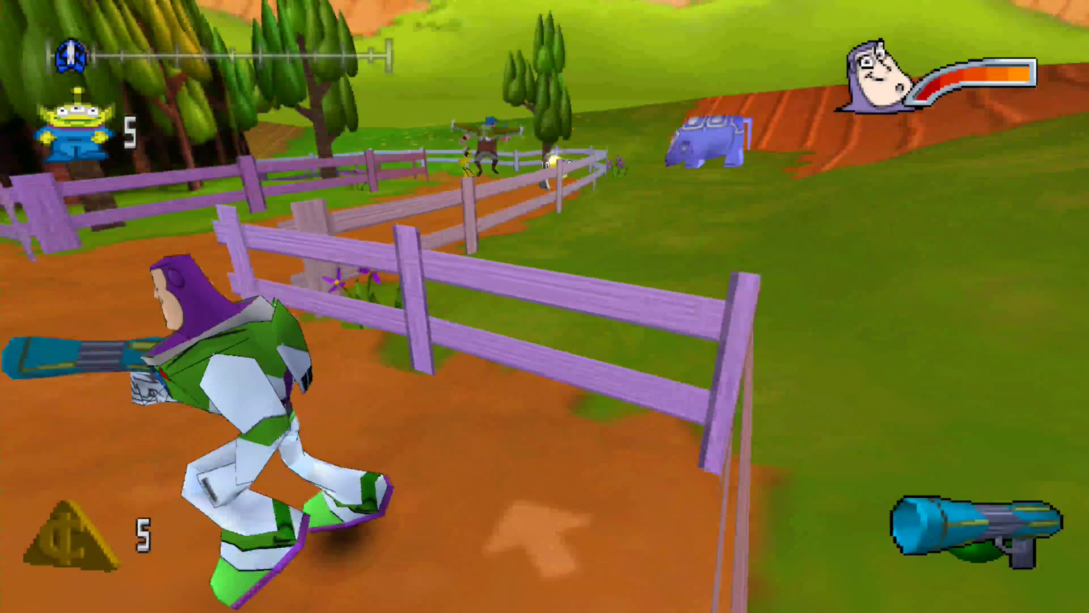
{"action": "key", "text": "Up"}
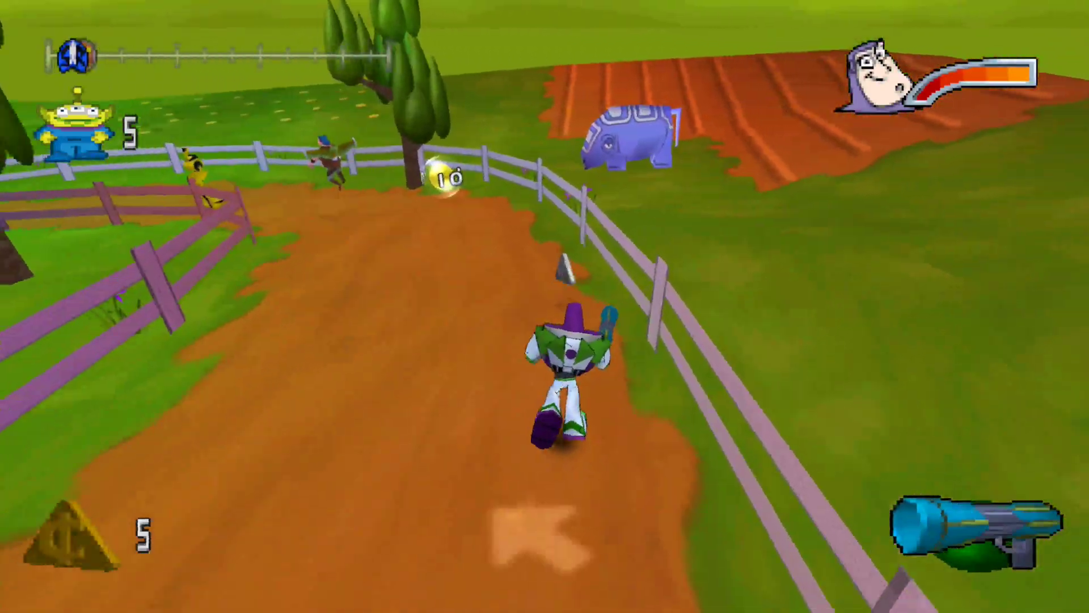
{"action": "key", "text": "Up"}
{"action": "key", "text": "Left"}
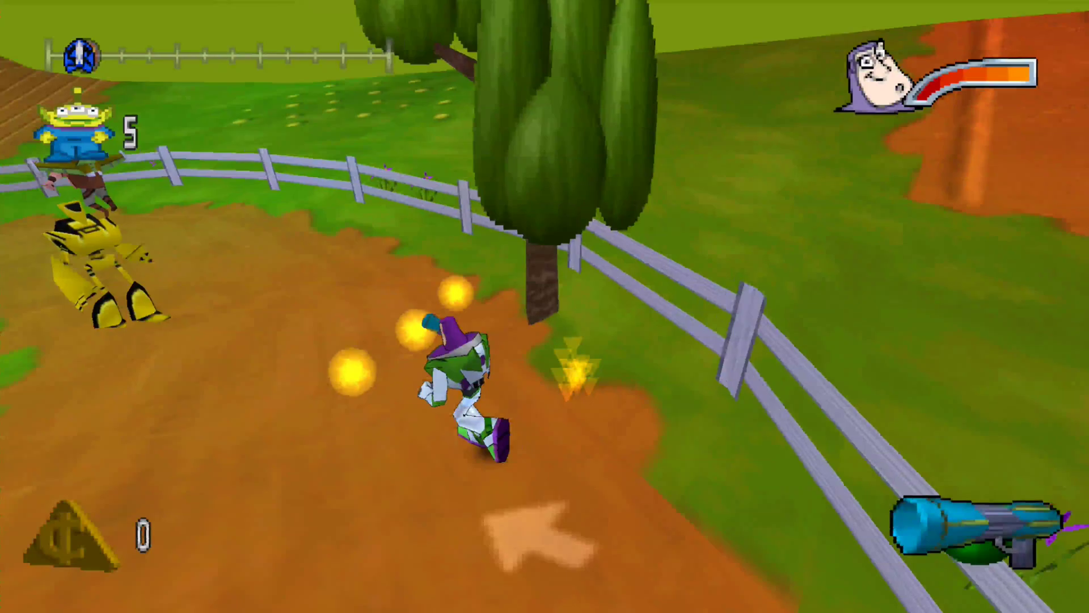
{"action": "key", "text": "Up"}
{"action": "key", "text": "ctrl"}
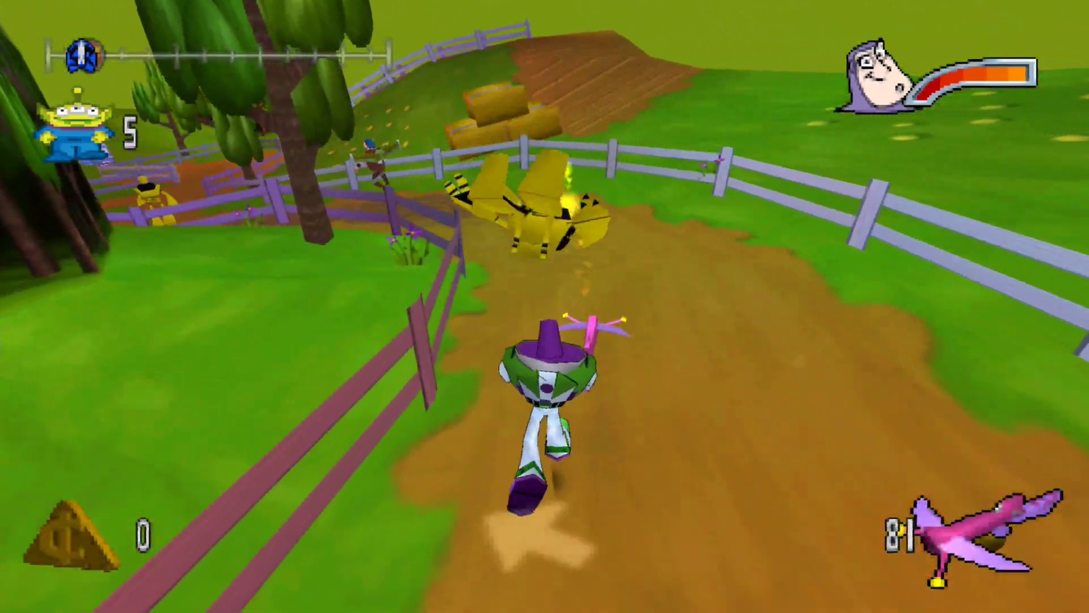
{"action": "key", "text": "Up"}
- Continue up the path destroying yellow robots and collecting tokens toward the totem
{"action": "key", "text": "Left"}
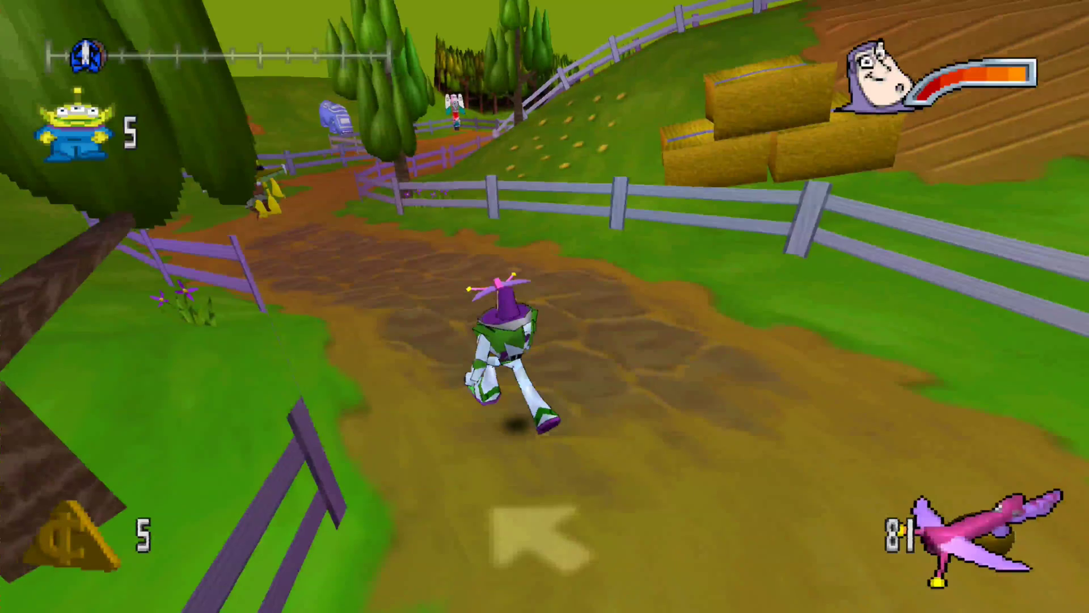
{"action": "key", "text": "Left"}
{"action": "key", "text": "Up"}
{"action": "key", "text": "ctrl"}
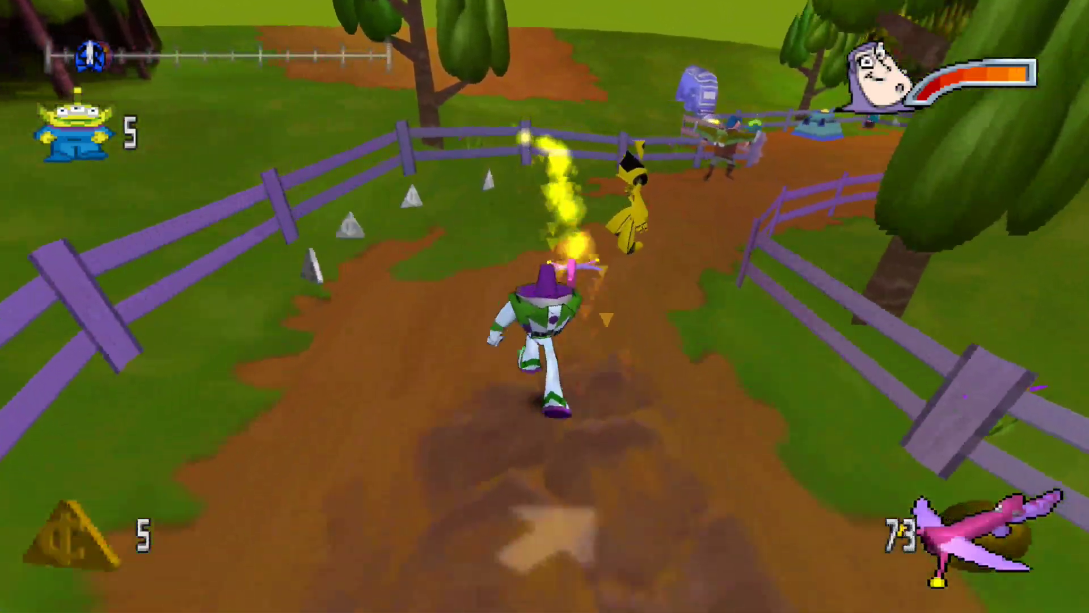
{"action": "key", "text": "Up"}
{"action": "key", "text": "ctrl"}
{"action": "key", "text": "Right"}
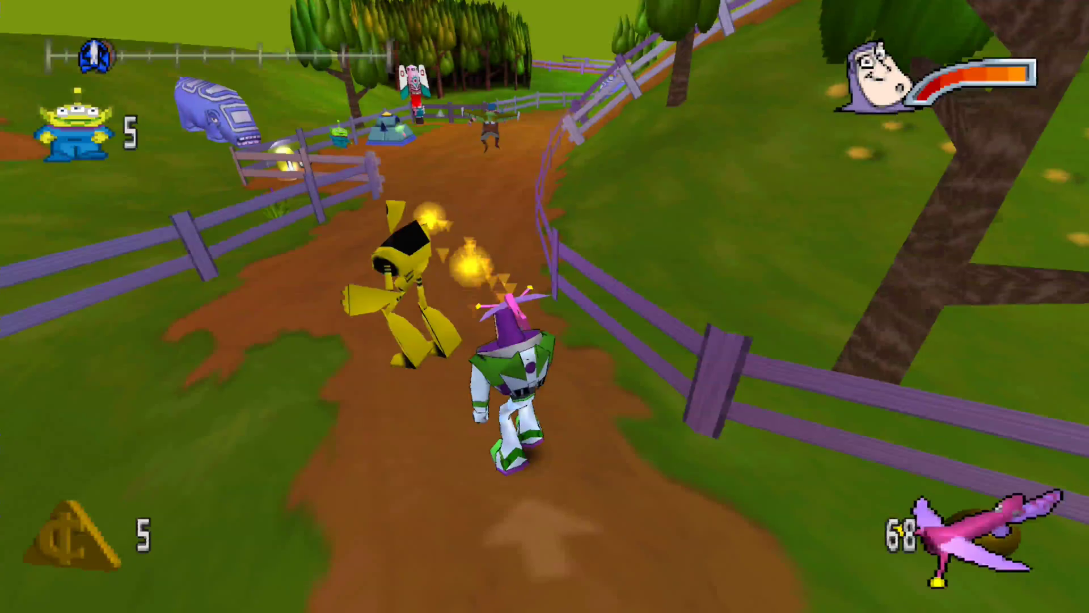
{"action": "key", "text": "Left"}
{"action": "key", "text": "ctrl"}
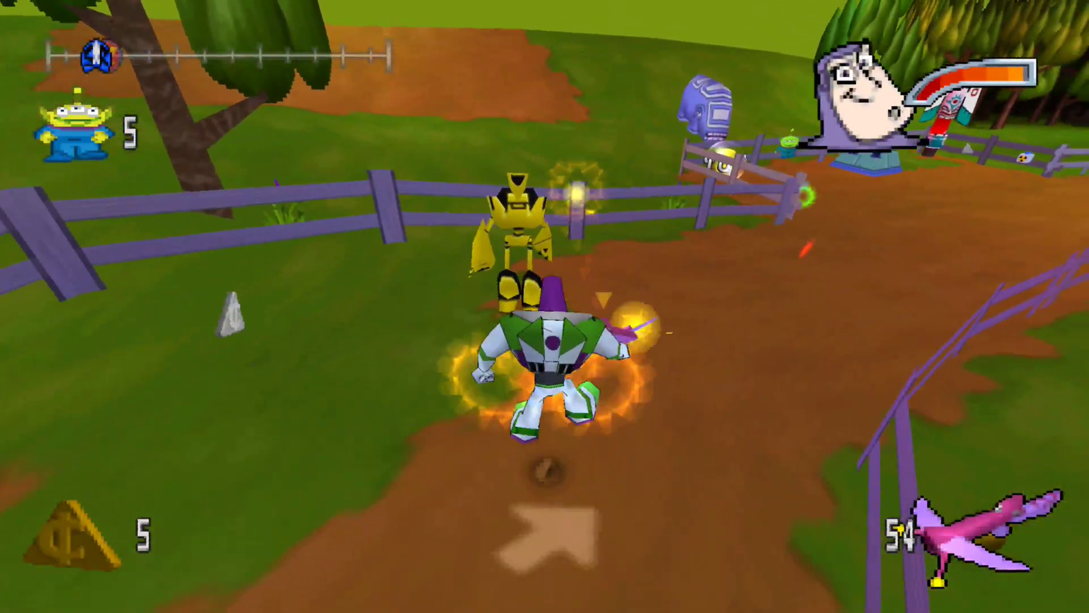
{"action": "key", "text": "Up"}
{"action": "key", "text": "ctrl"}
{"action": "key", "text": "Left"}
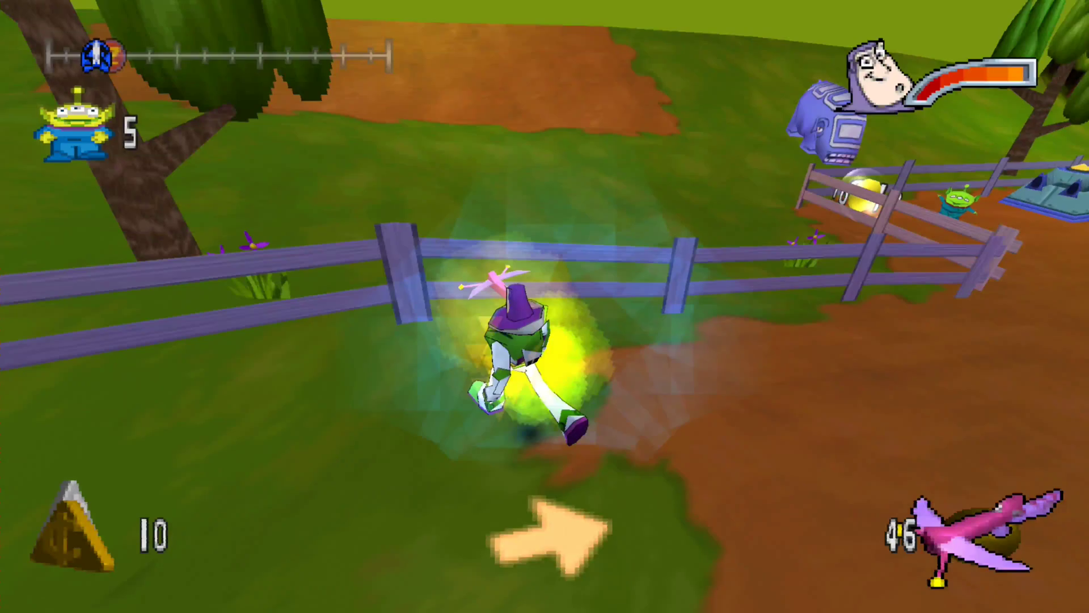
{"action": "key", "text": "Left"}
{"action": "key", "text": "Up"}
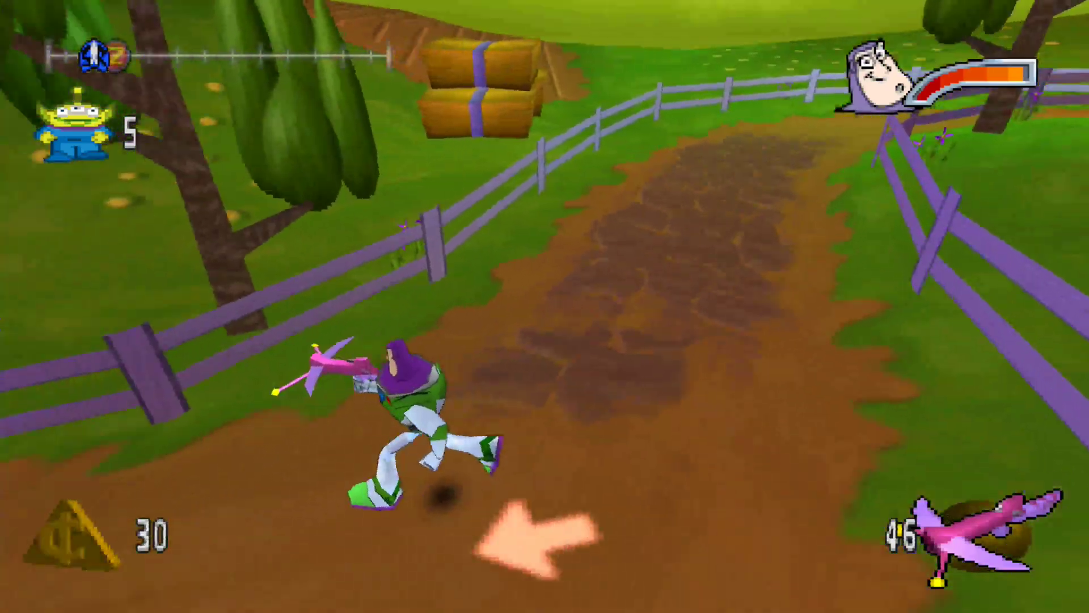
{"action": "key", "text": "Right"}
{"action": "key", "text": "Up"}
- Pause, exit the level and quit Buzz Lightyear of Star Command
{"action": "key", "text": "Return"}
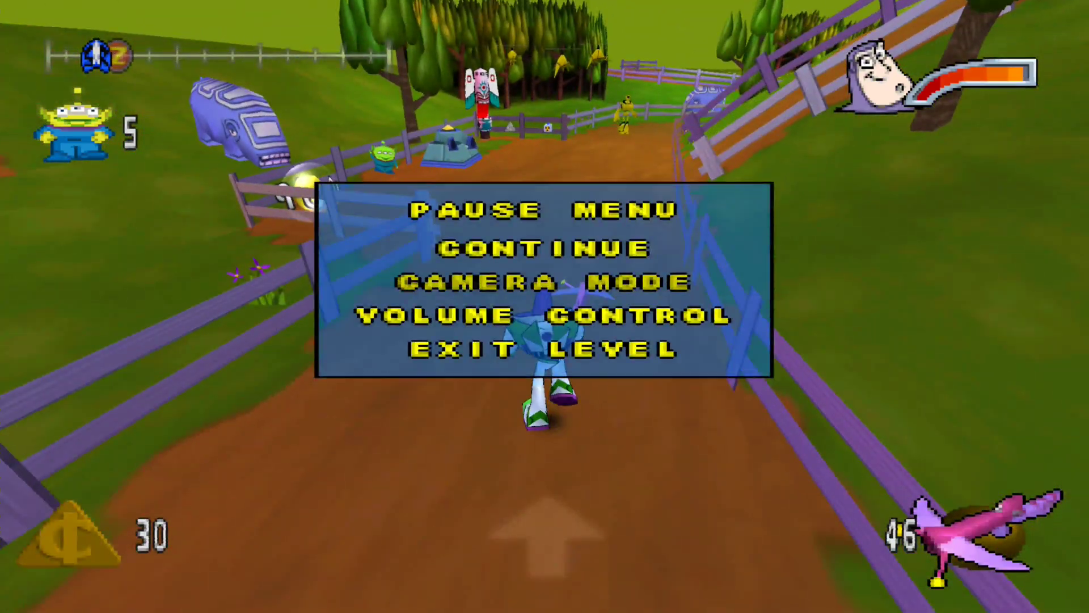
{"action": "key", "text": "Down"}
{"action": "key", "text": "Down"}
{"action": "key", "text": "Return"}
{"action": "key", "text": "Return"}
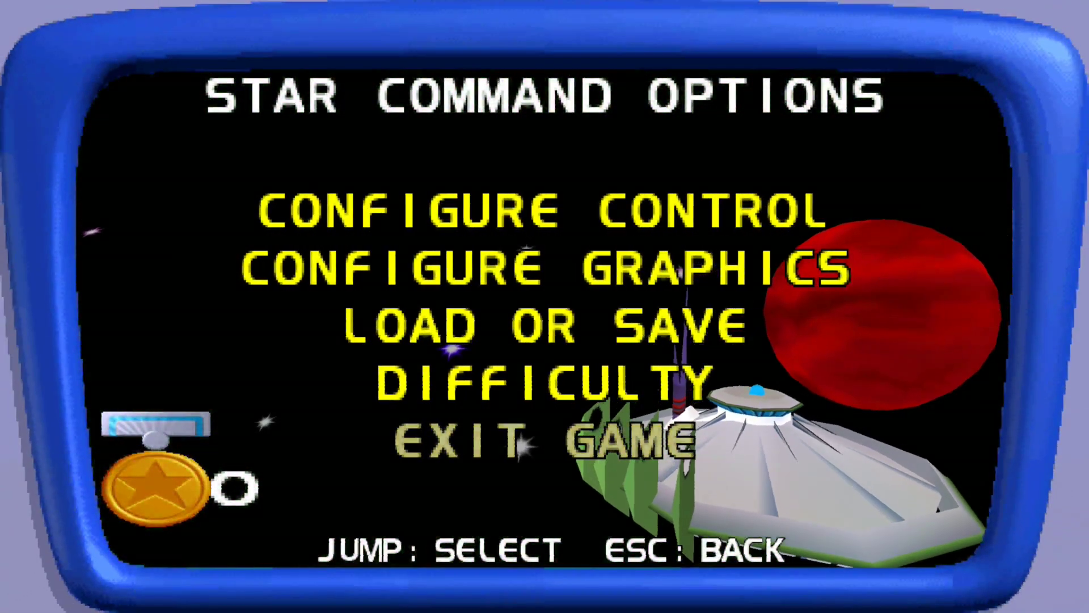
{"action": "key", "text": "space"}
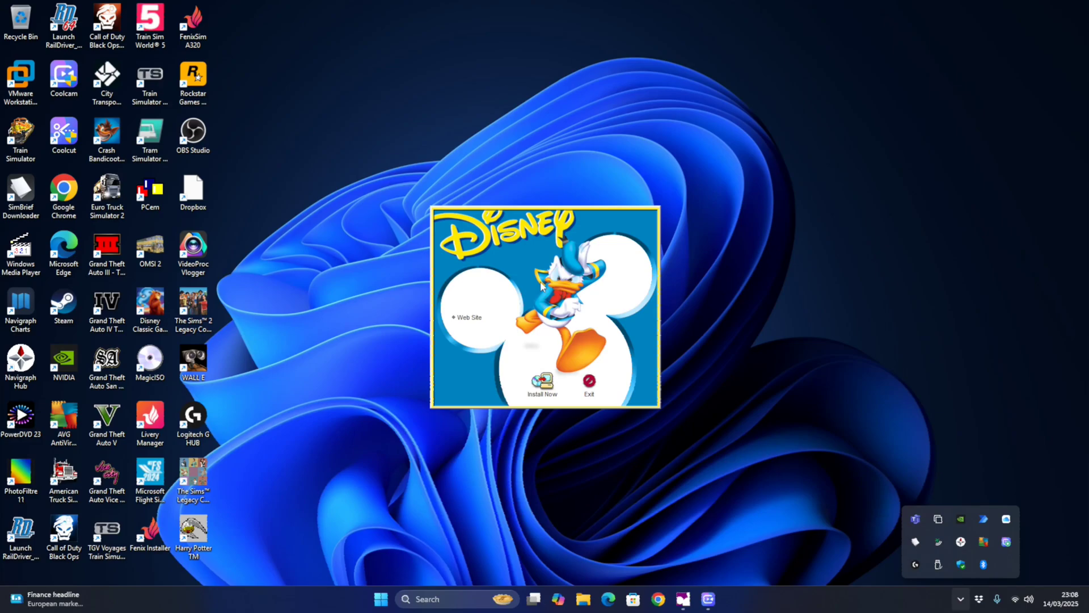
- Start the Donald Duck install with the default setup language, reaching the _SETUP.DLL error
{"action": "left_click", "coordinate": [961, 600]}
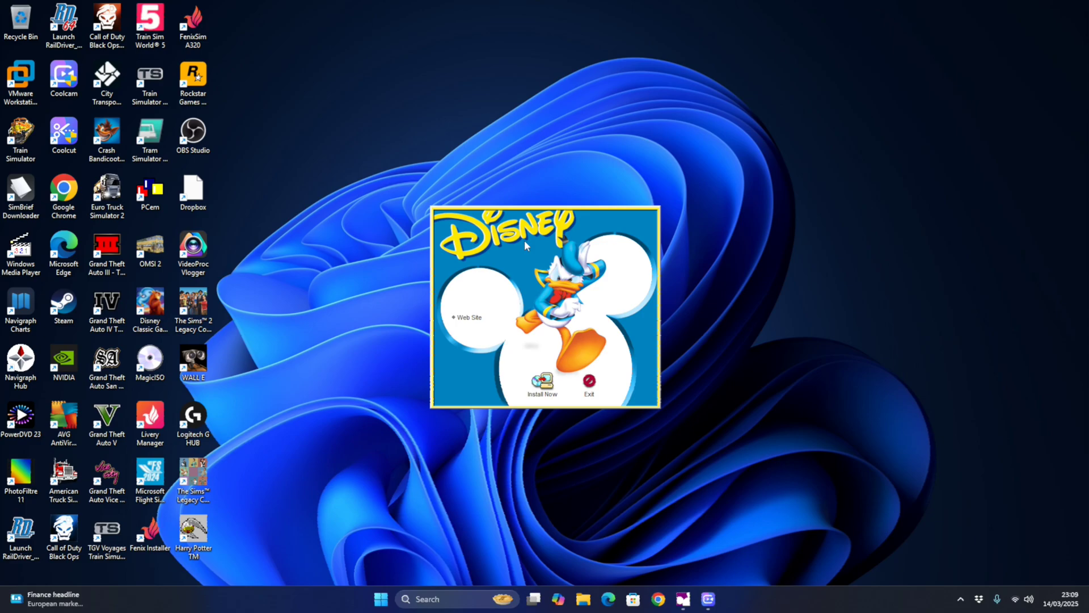
{"action": "left_click", "coordinate": [542, 379]}
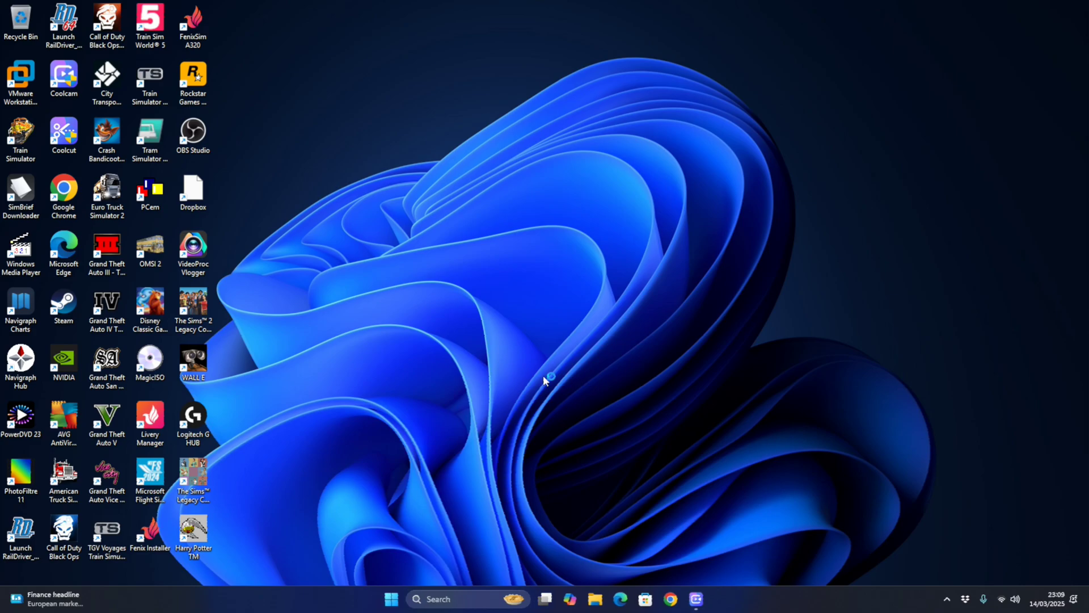
{"action": "left_click", "coordinate": [545, 338]}
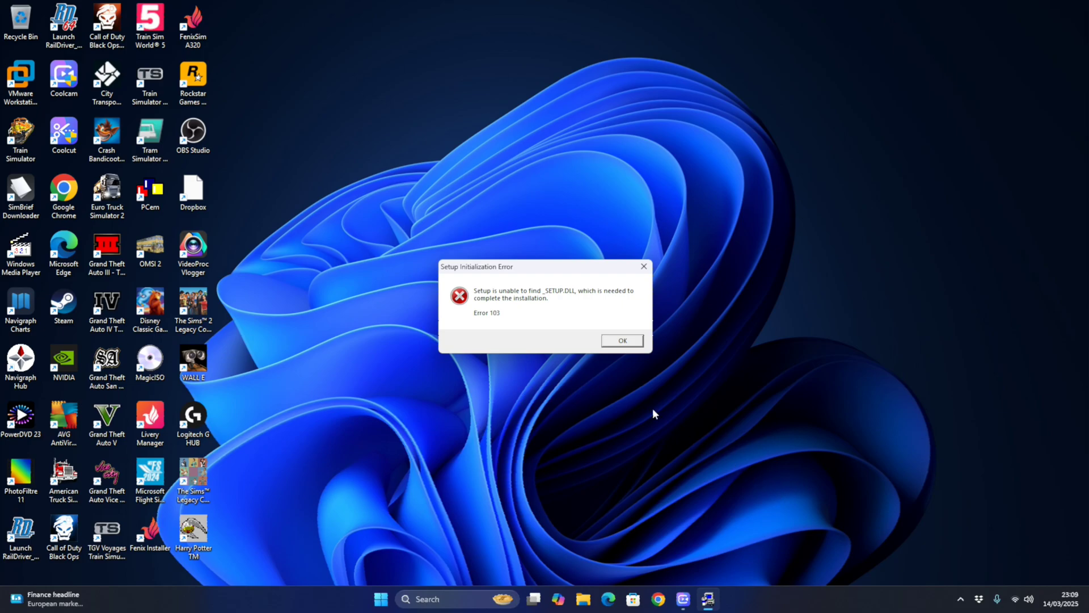
- Dismiss the setup error and copy the 0809 folder from the disc's setup\SETUPDIR
{"action": "left_click", "coordinate": [622, 341]}
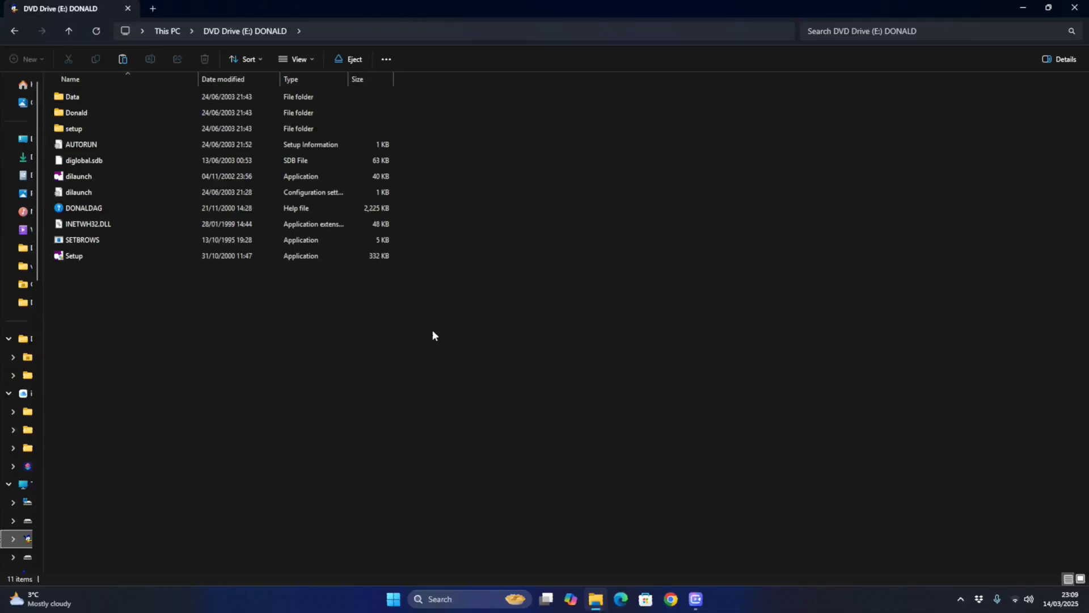
{"action": "double_click", "coordinate": [78, 131]}
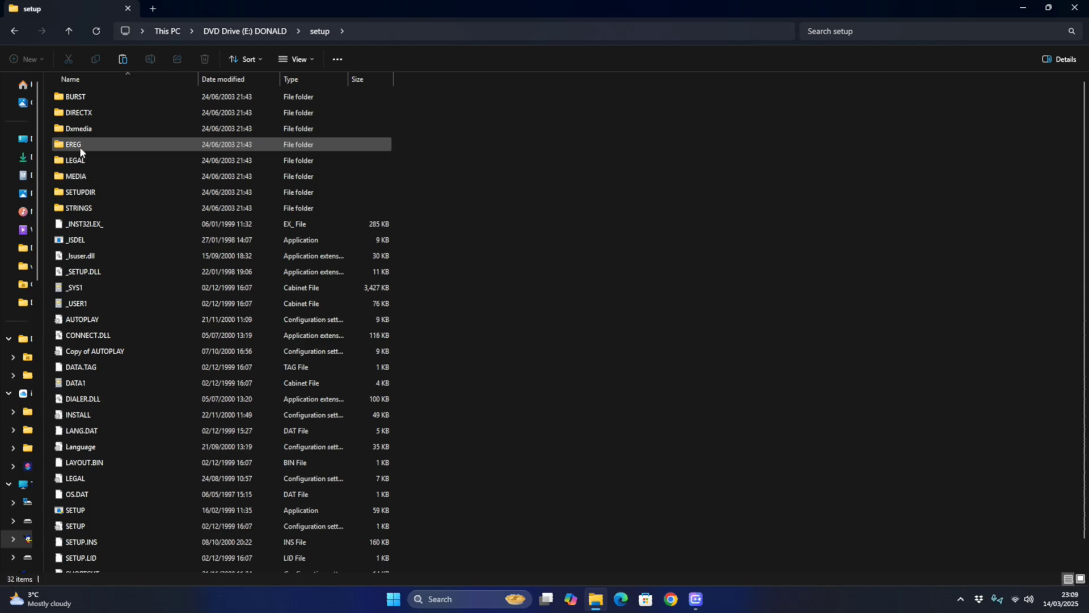
{"action": "double_click", "coordinate": [88, 193]}
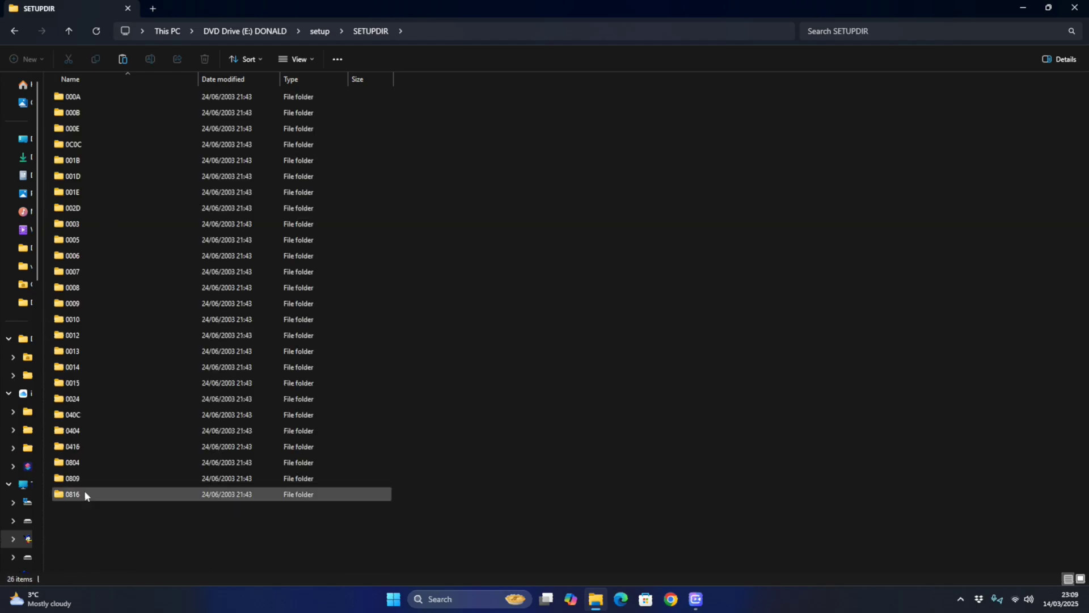
{"action": "left_click", "coordinate": [76, 480]}
{"action": "right_click", "coordinate": [77, 481]}
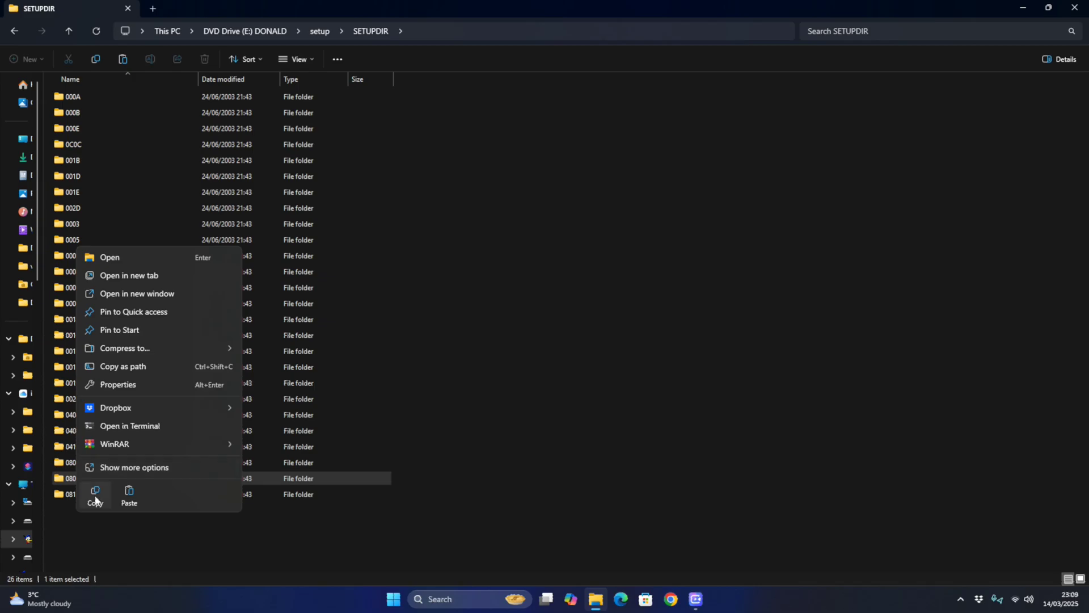
{"action": "left_click", "coordinate": [95, 498]}
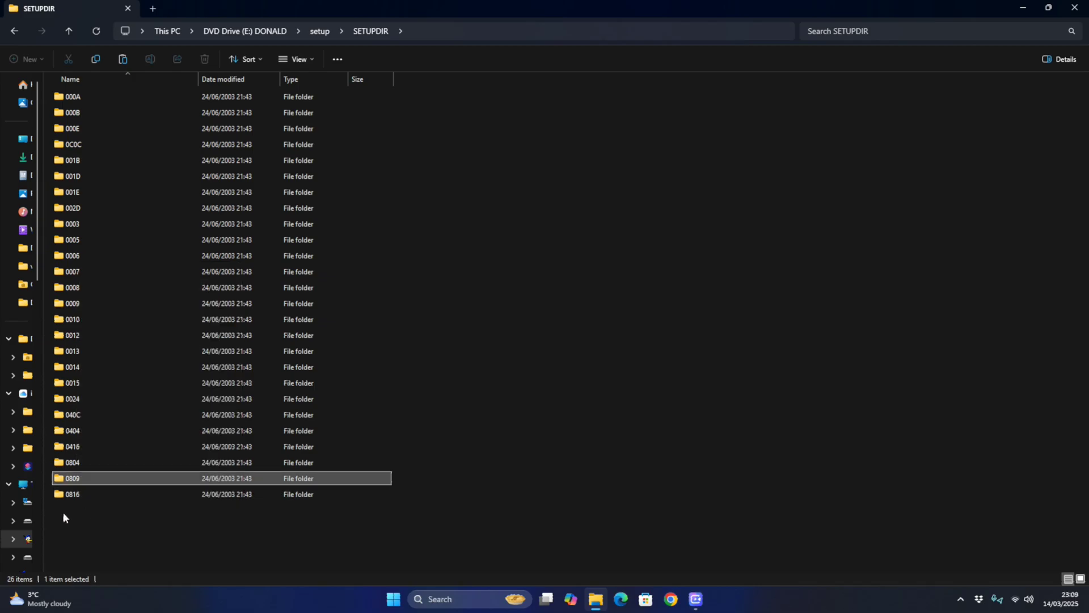
- Paste 0809 into C:\Windows\SysWOW64\InstallShield\setupdir, then return to DVD Drive (E:)
{"action": "left_click", "coordinate": [26, 504]}
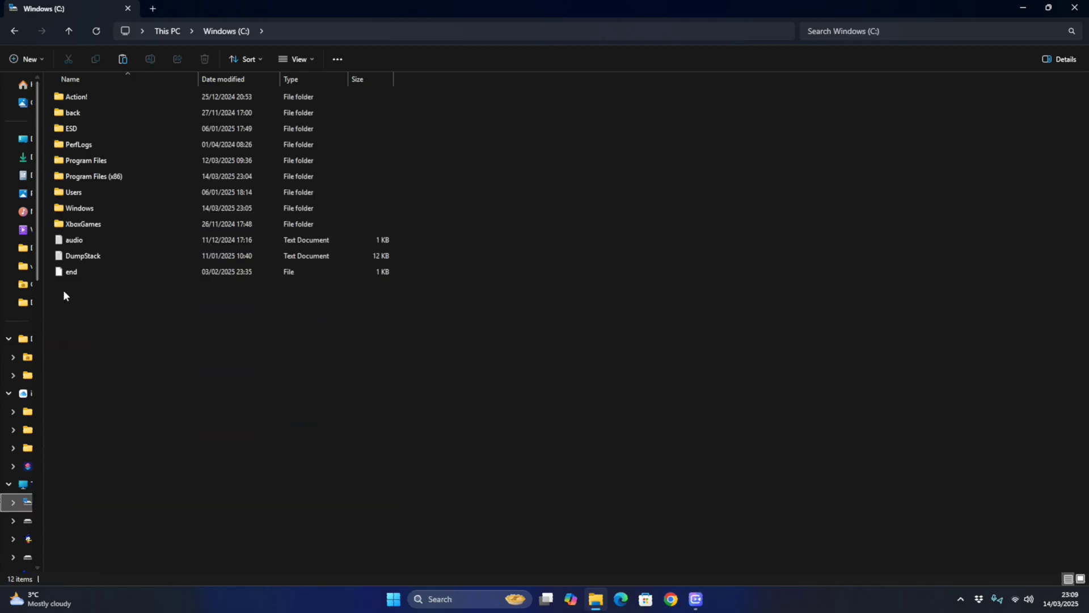
{"action": "double_click", "coordinate": [81, 205]}
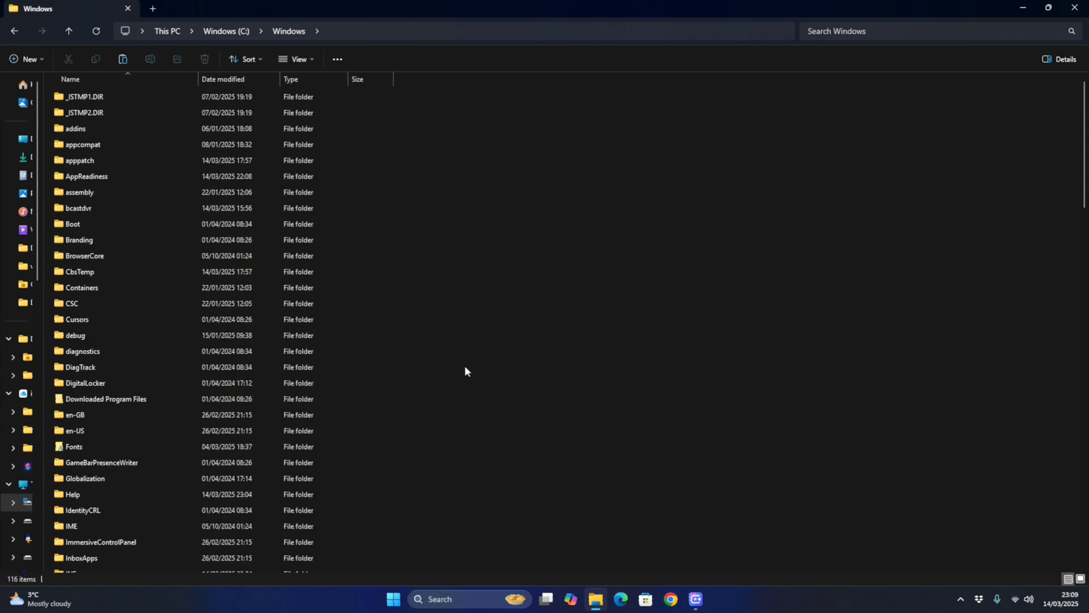
{"action": "scroll", "coordinate": [471, 367], "scroll_direction": "down", "scroll_amount": 4}
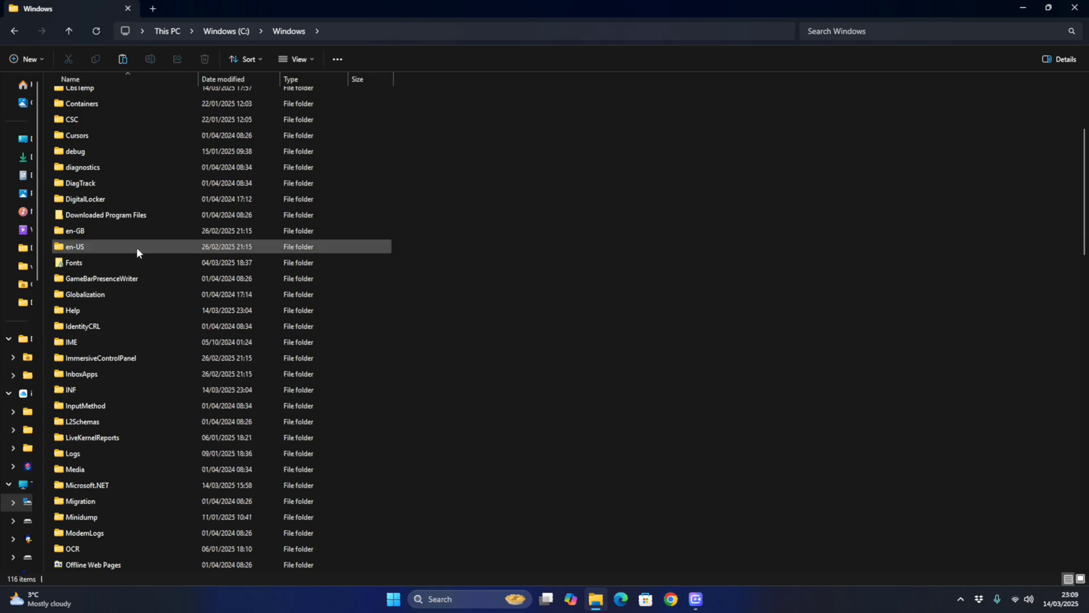
{"action": "scroll", "coordinate": [139, 253], "scroll_direction": "up", "scroll_amount": 4}
{"action": "scroll", "coordinate": [179, 314], "scroll_direction": "down", "scroll_amount": 20}
{"action": "scroll", "coordinate": [189, 402], "scroll_direction": "up", "scroll_amount": 2}
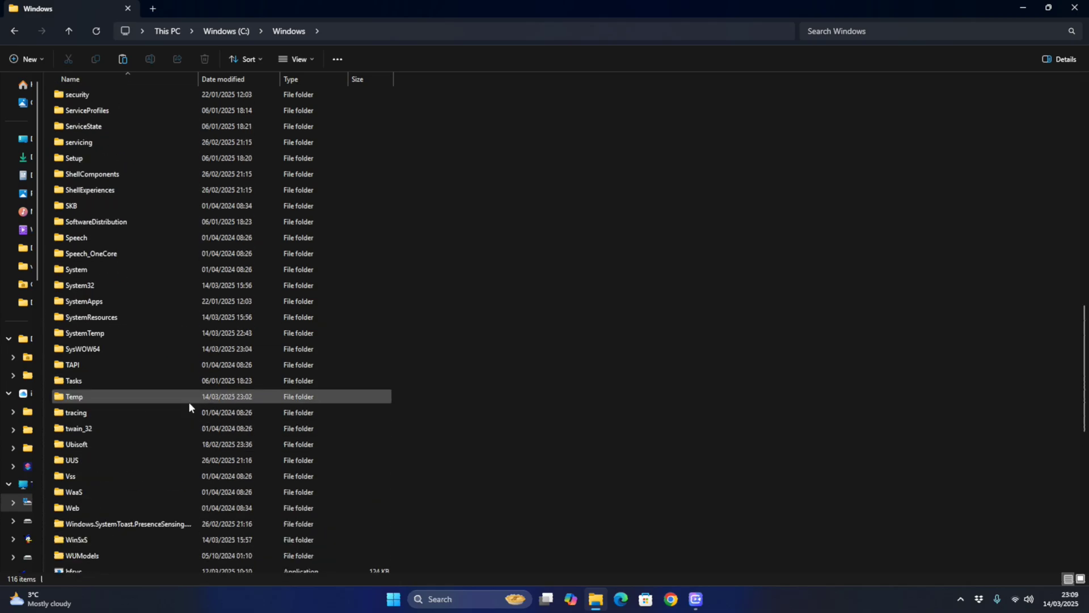
{"action": "double_click", "coordinate": [74, 349]}
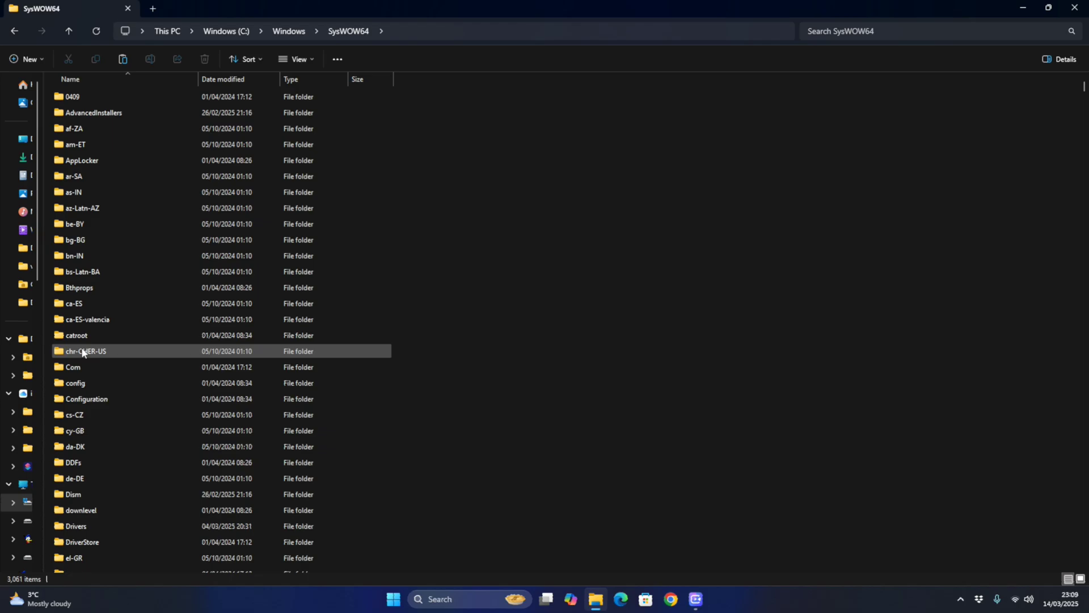
{"action": "scroll", "coordinate": [161, 384], "scroll_direction": "down", "scroll_amount": 6}
{"action": "scroll", "coordinate": [179, 418], "scroll_direction": "down", "scroll_amount": 13}
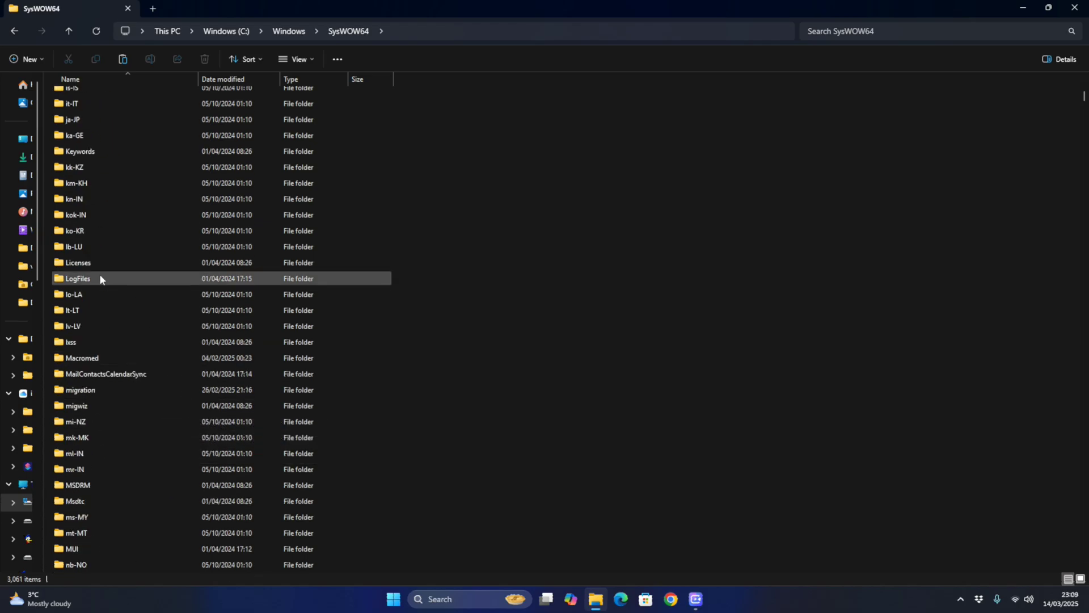
{"action": "scroll", "coordinate": [114, 371], "scroll_direction": "up", "scroll_amount": 3}
{"action": "scroll", "coordinate": [115, 374], "scroll_direction": "down", "scroll_amount": 1}
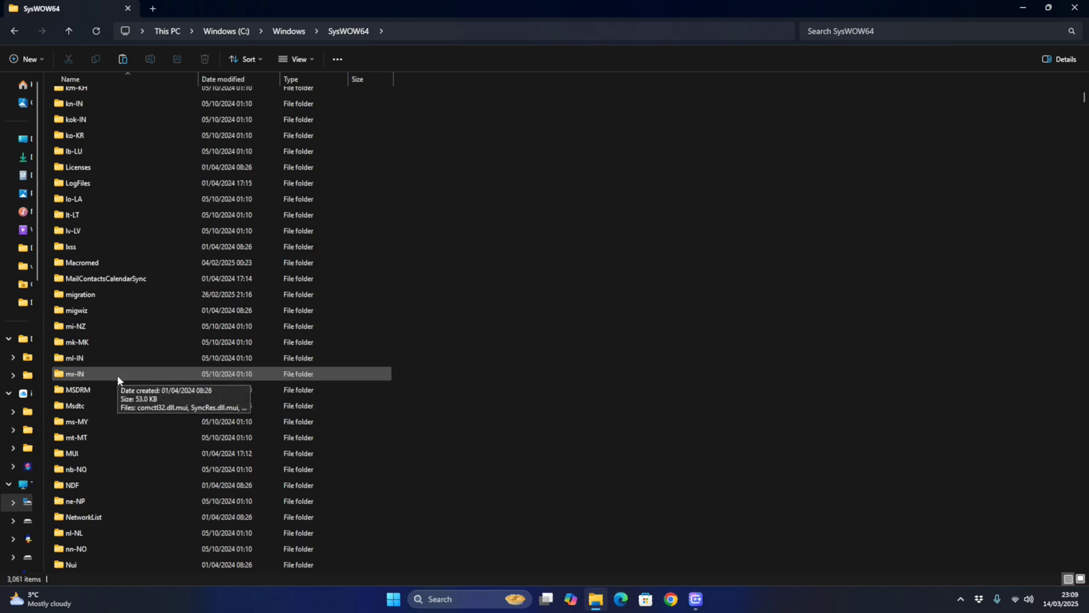
{"action": "scroll", "coordinate": [115, 340], "scroll_direction": "up", "scroll_amount": 1}
{"action": "double_click", "coordinate": [77, 188]}
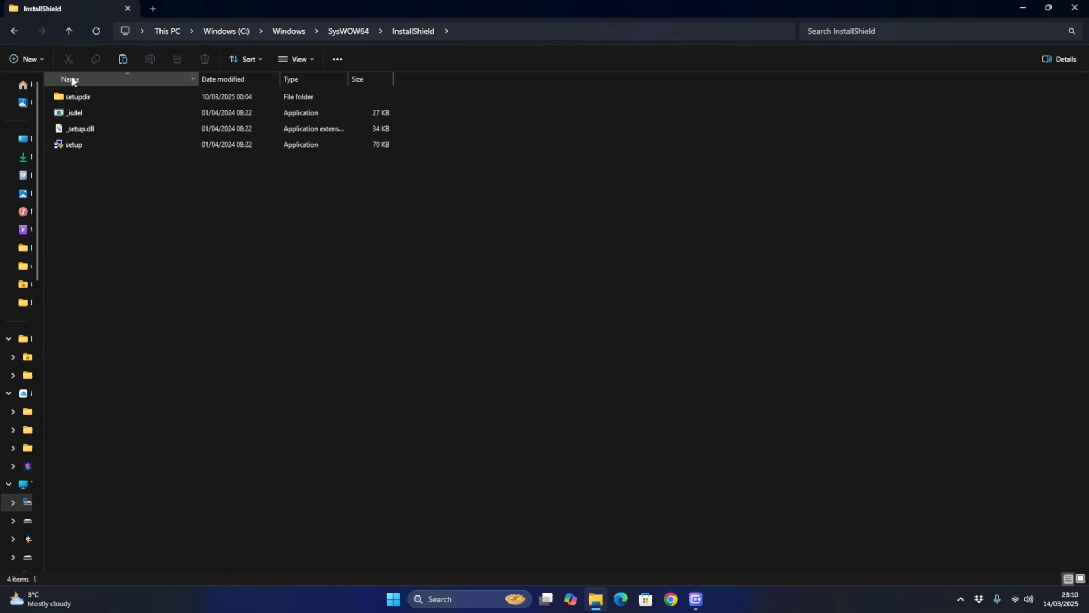
{"action": "double_click", "coordinate": [80, 97]}
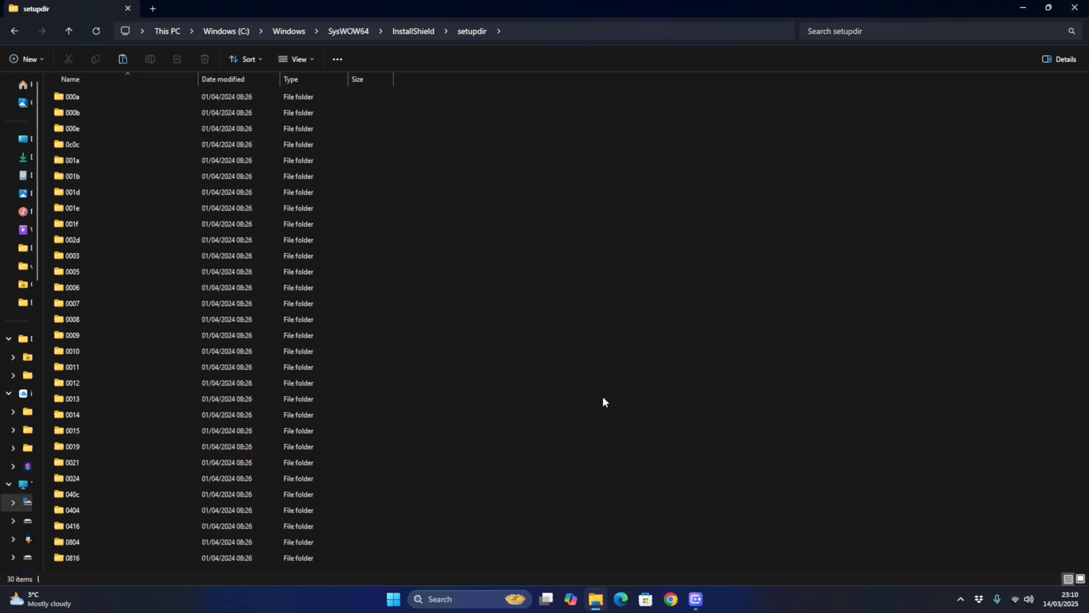
{"action": "right_click", "coordinate": [569, 351]}
{"action": "left_click", "coordinate": [589, 364]}
{"action": "left_click", "coordinate": [513, 222]}
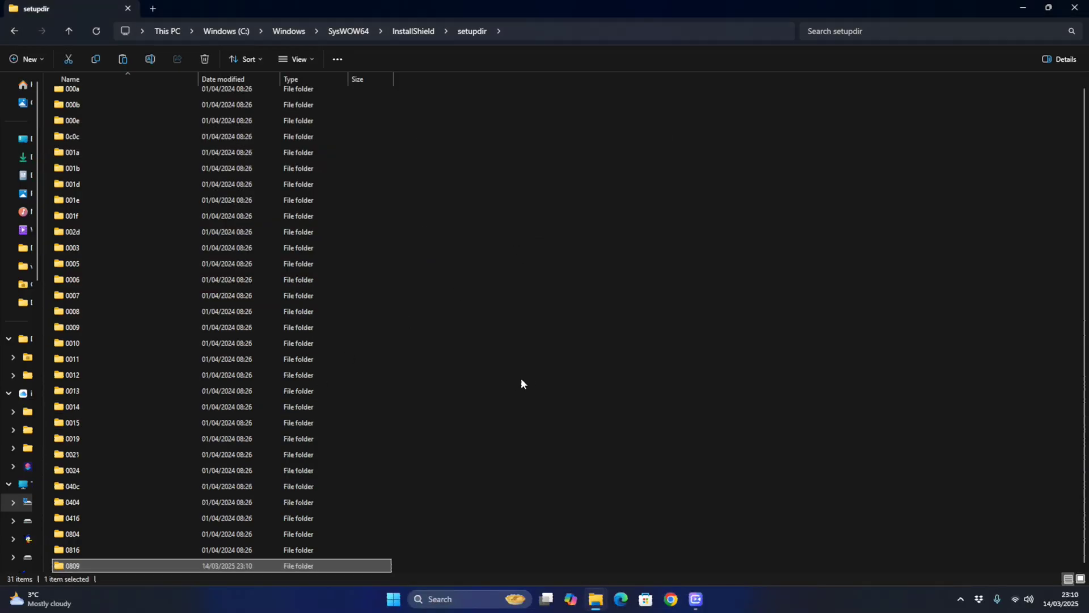
{"action": "left_click", "coordinate": [25, 539]}
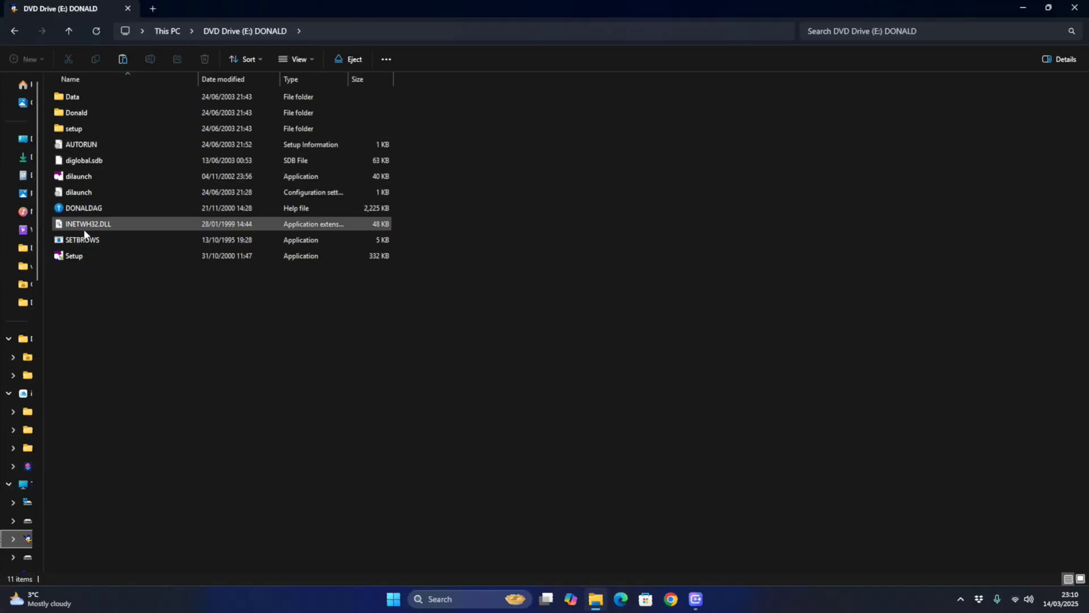
- Run the disc's Setup, accept DirectX and choose United Kingdom as country of residence
{"action": "double_click", "coordinate": [74, 256]}
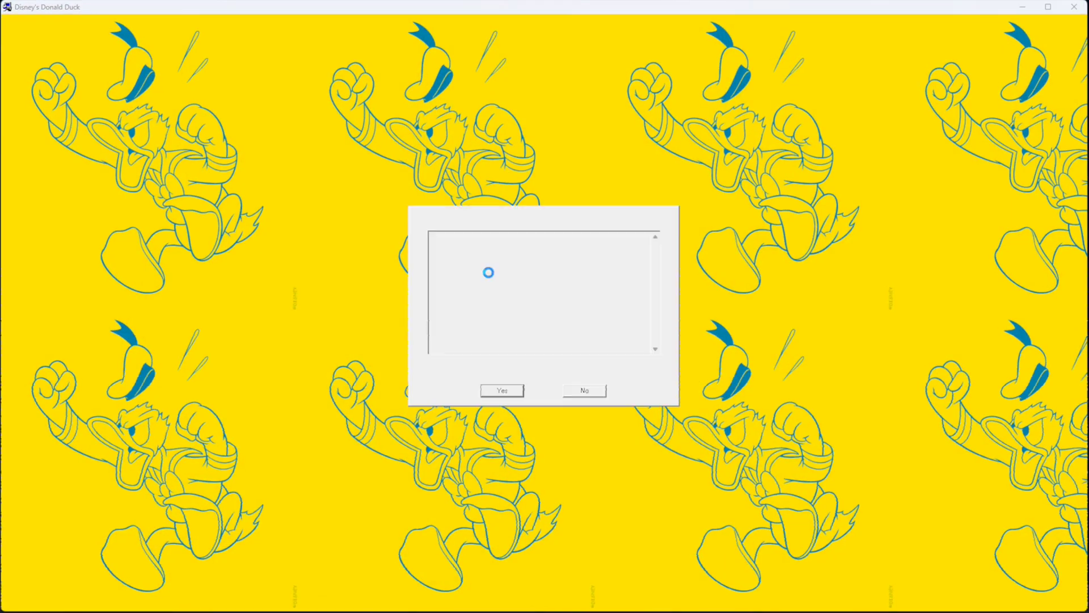
{"action": "left_click", "coordinate": [500, 391]}
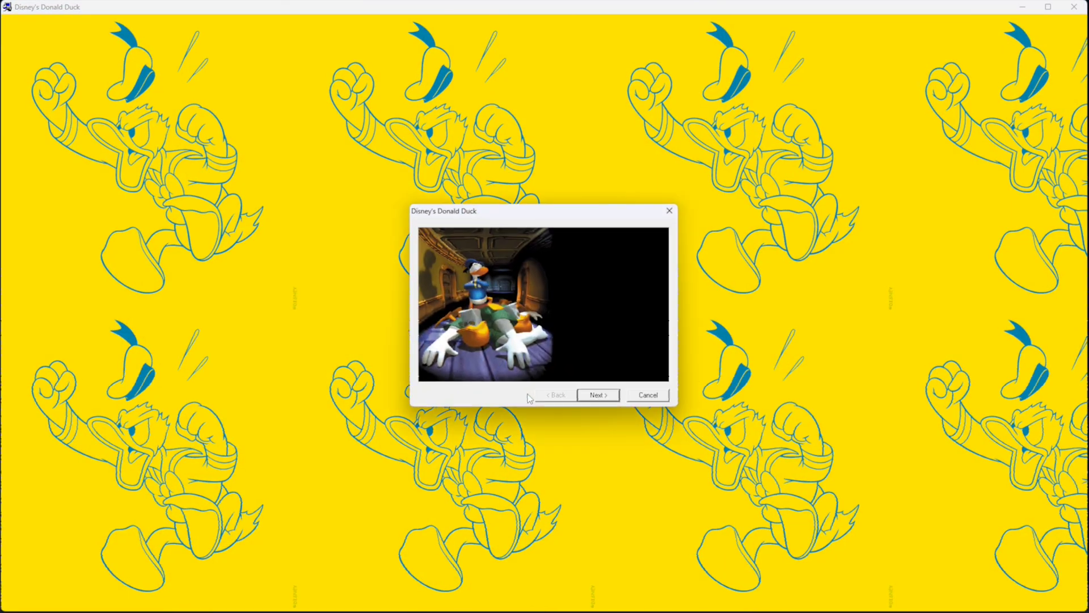
{"action": "left_click", "coordinate": [593, 397]}
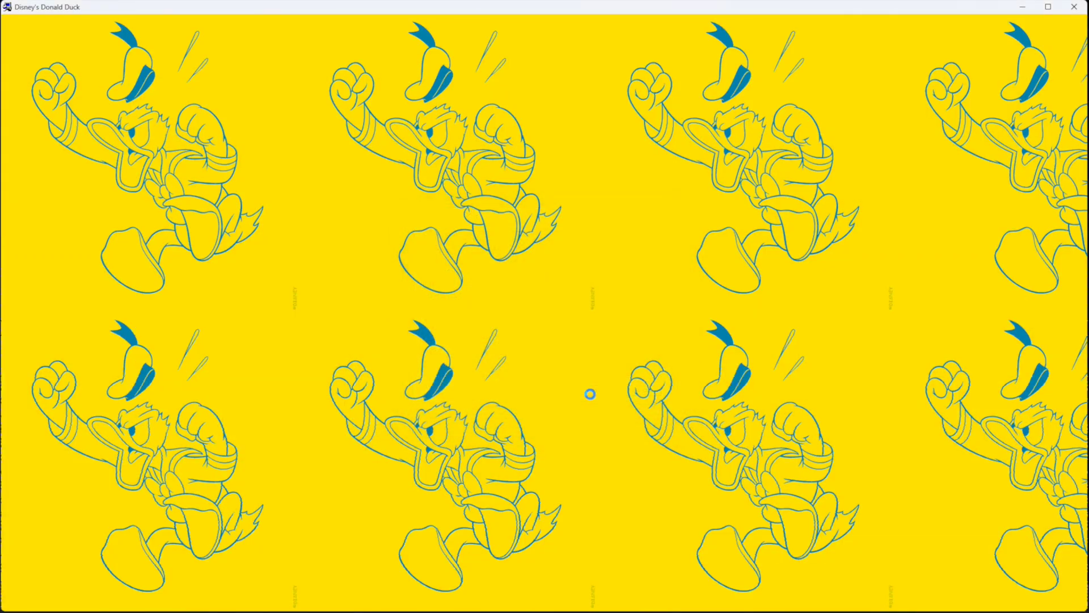
{"action": "left_click", "coordinate": [501, 273]}
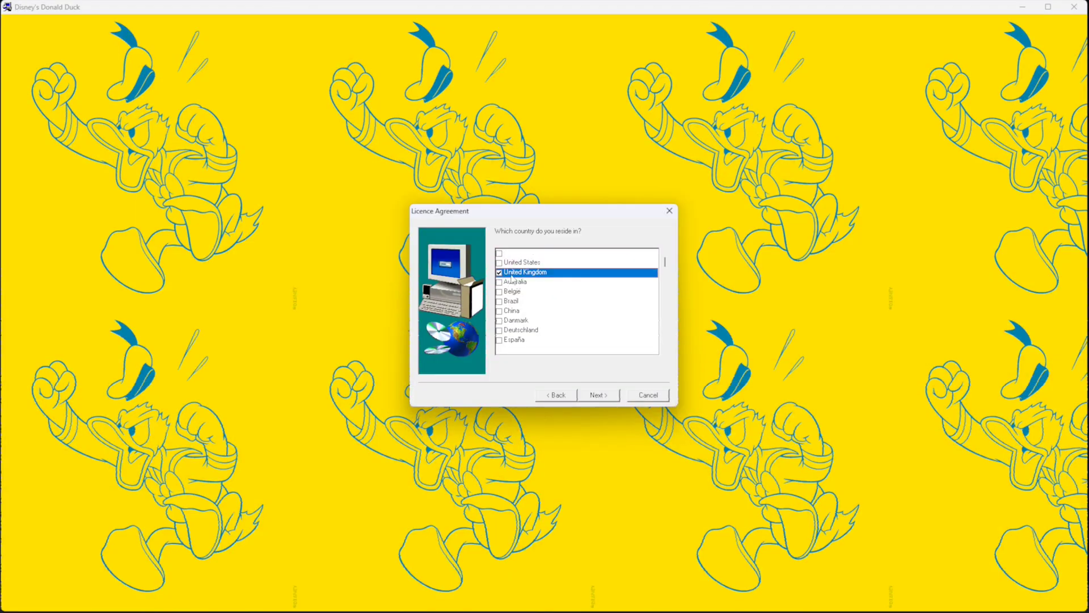
{"action": "left_click", "coordinate": [594, 396]}
- Accept the licence and do a Standard Install into C:\Program Files\Disney Interactive\Donald Duck
{"action": "left_click", "coordinate": [595, 396]}
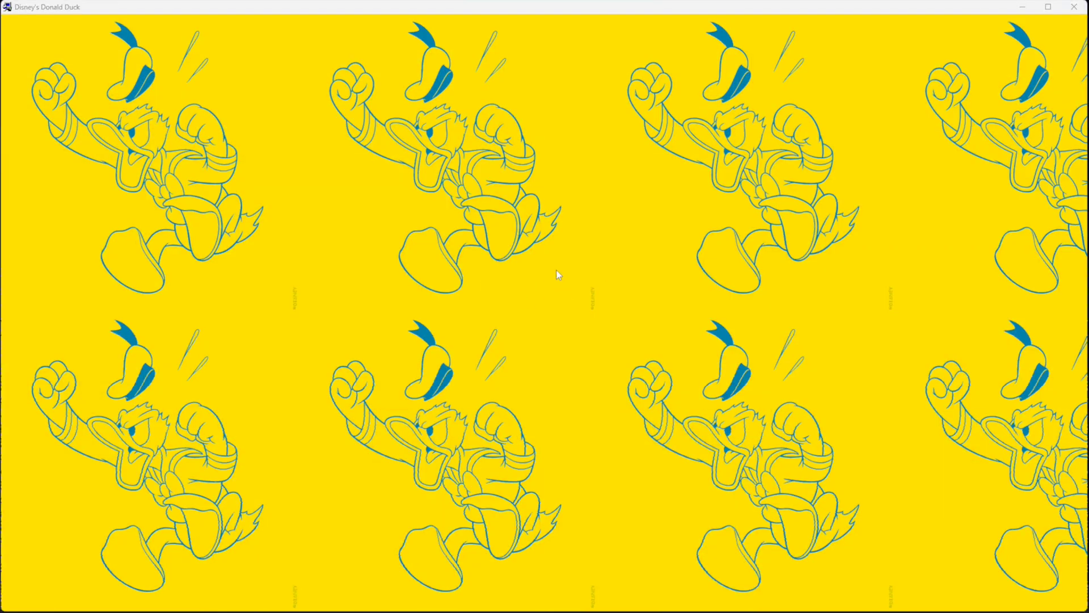
{"action": "left_click", "coordinate": [521, 299]}
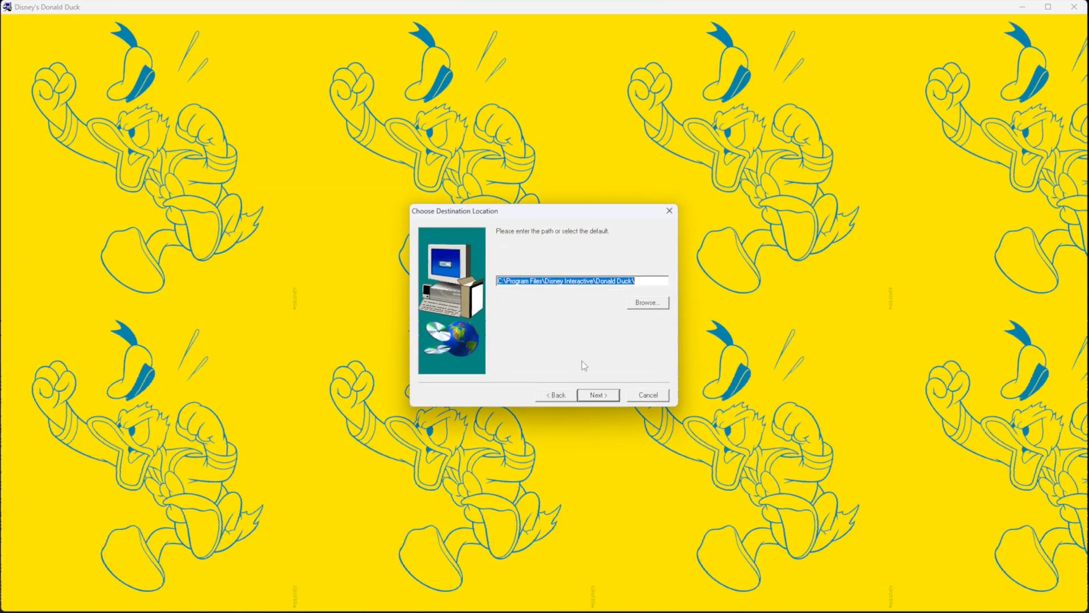
{"action": "left_click", "coordinate": [598, 393]}
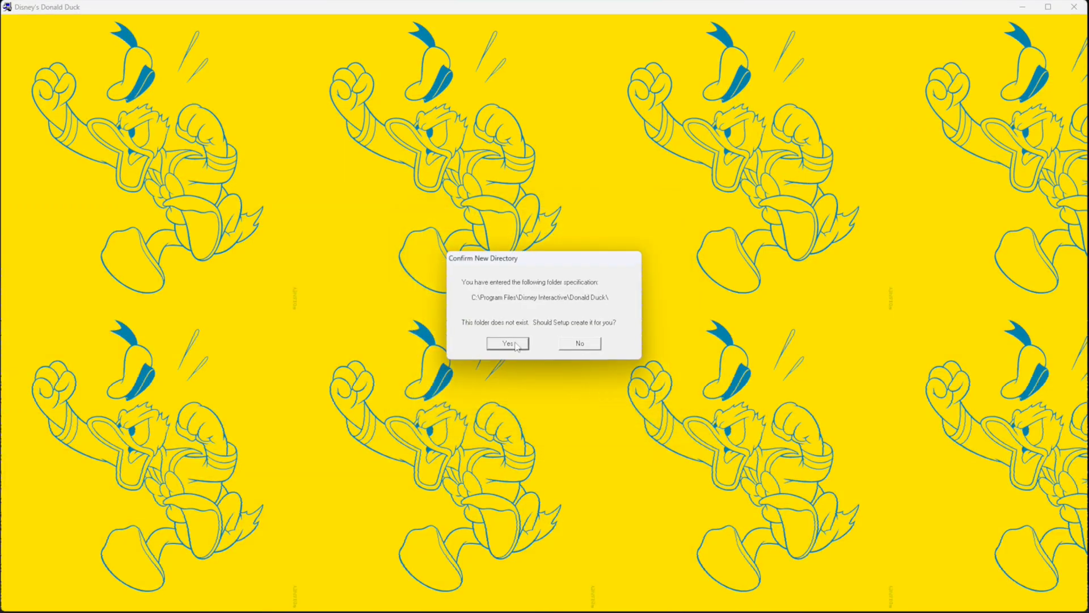
{"action": "left_click", "coordinate": [508, 343]}
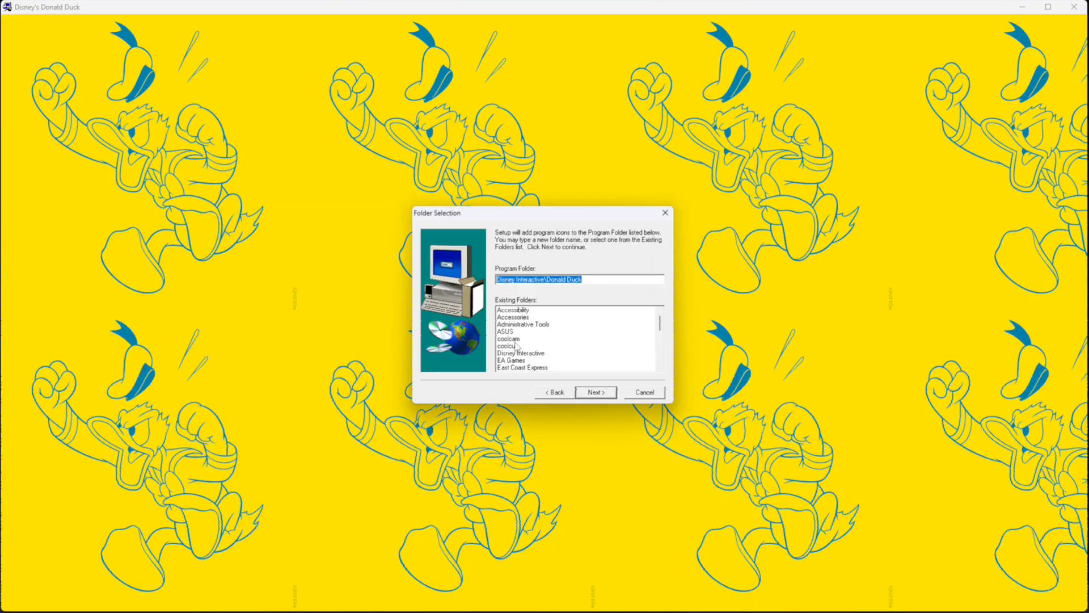
{"action": "left_click", "coordinate": [598, 395]}
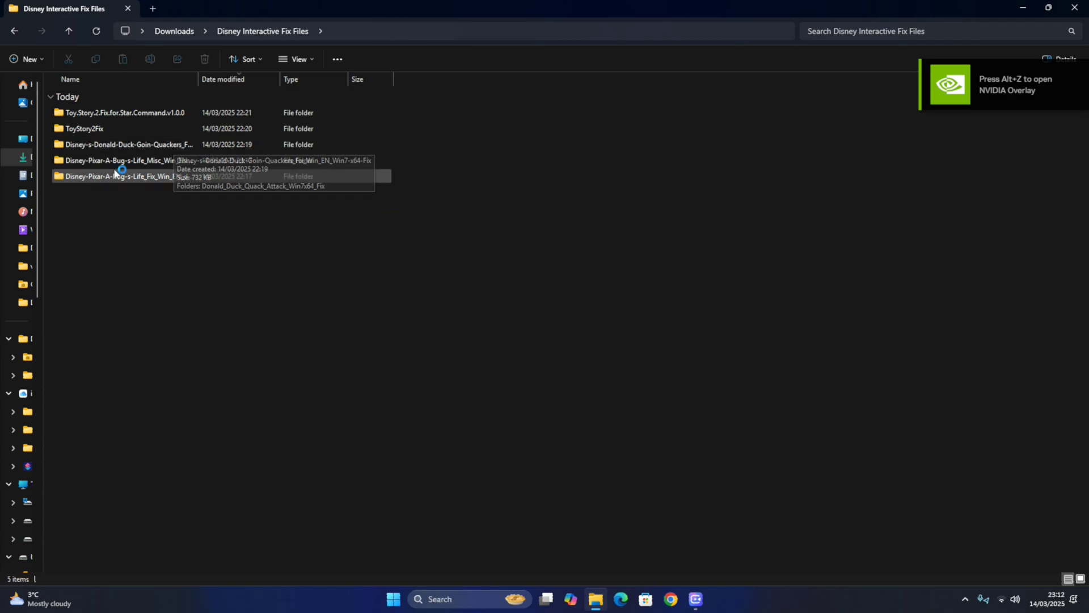
- Copy the three files from the Donald_Duck_Quack_Attack_Win7x64_Fix folder
{"action": "double_click", "coordinate": [152, 145]}
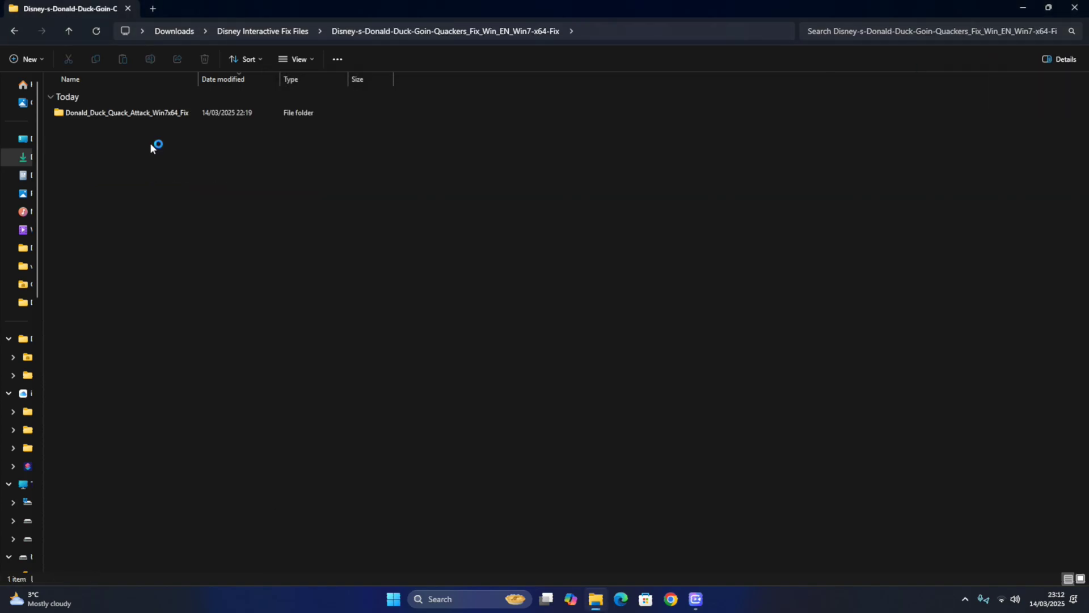
{"action": "double_click", "coordinate": [112, 113]}
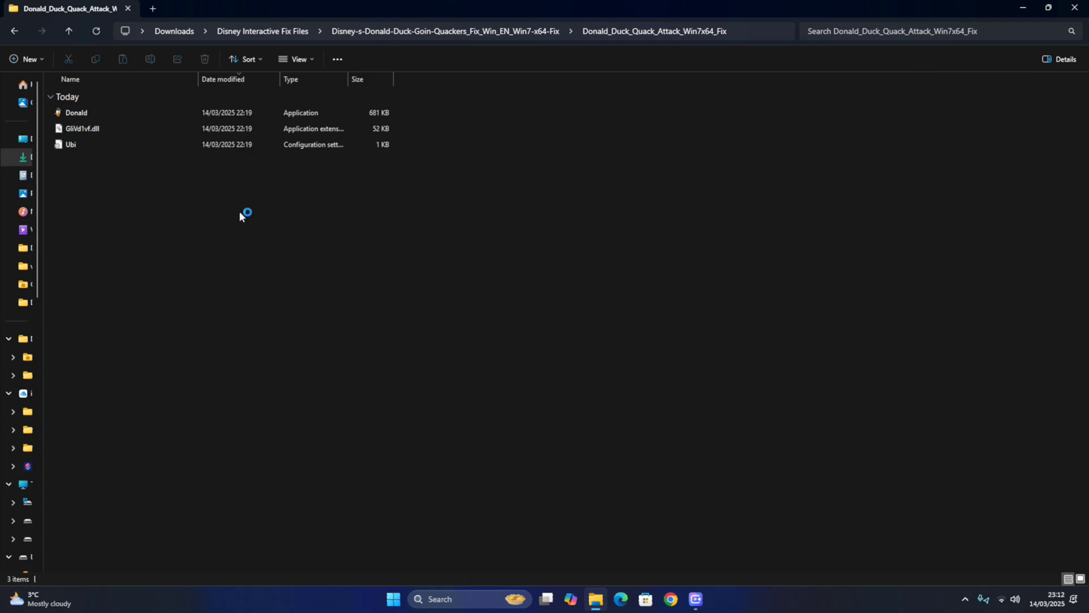
{"action": "left_click_drag", "start_coordinate": [240, 213], "coordinate": [131, 112]}
{"action": "right_click", "coordinate": [90, 129]}
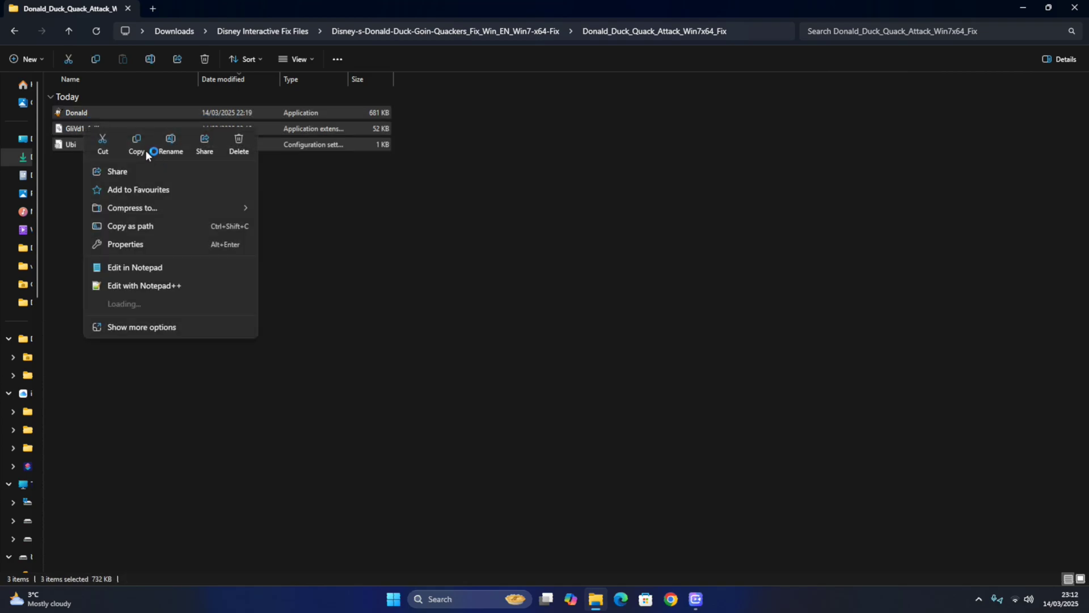
{"action": "left_click", "coordinate": [137, 146]}
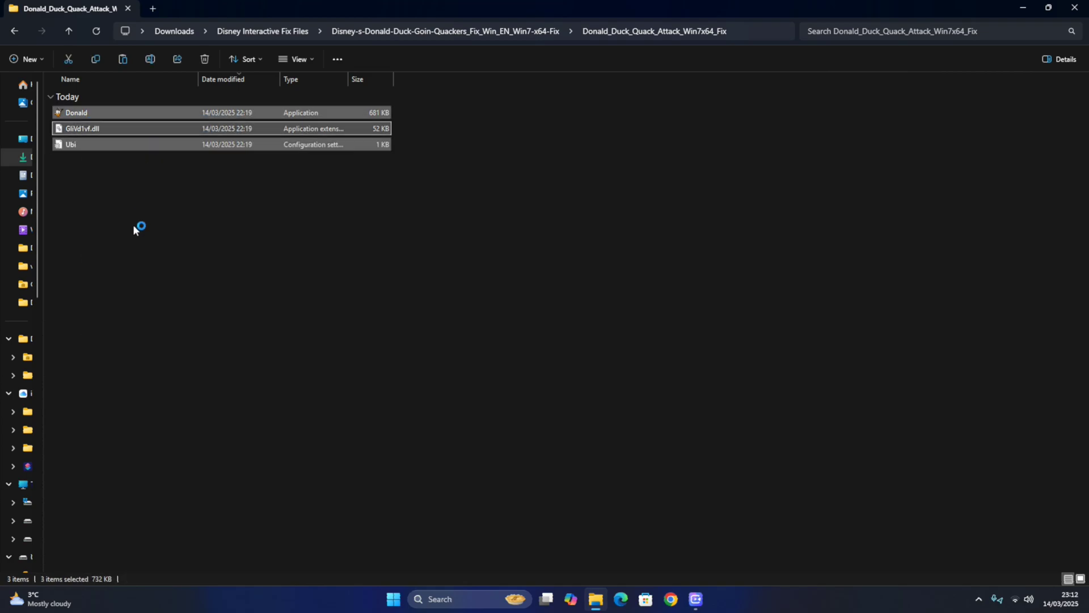
- Paste the fix files into C:\Program Files\Disney Interactive\Donald Duck, replacing Donald.exe with administrator permission
{"action": "left_click", "coordinate": [25, 502]}
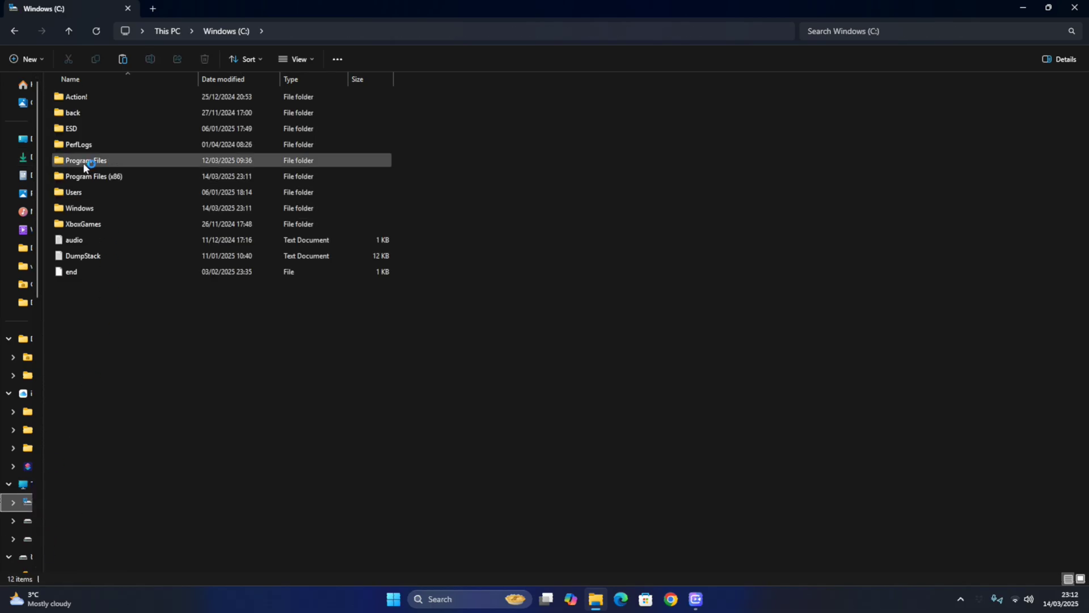
{"action": "double_click", "coordinate": [85, 163]}
{"action": "double_click", "coordinate": [88, 161]}
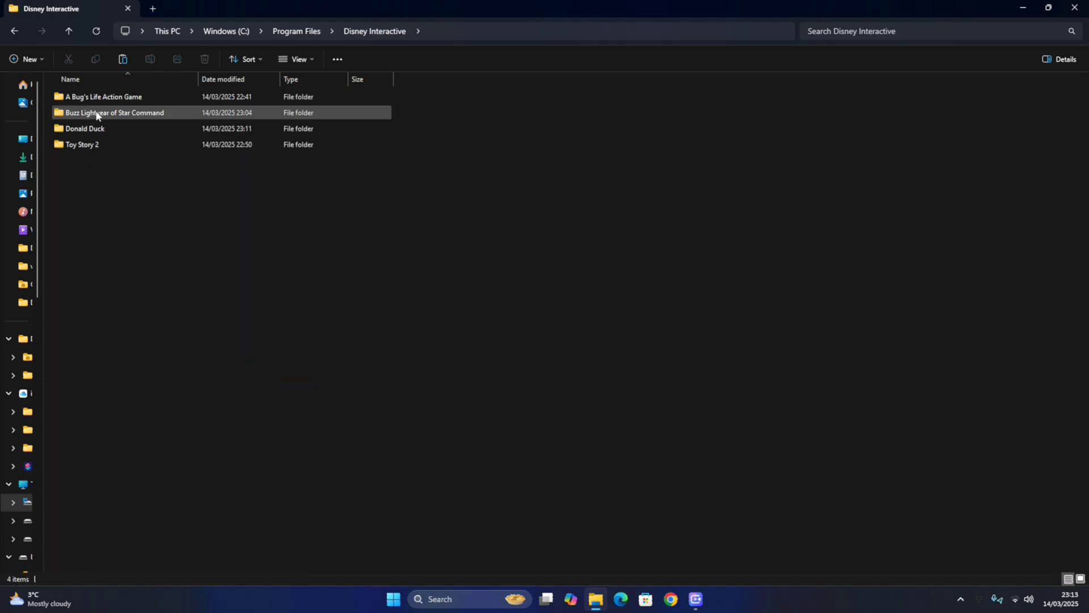
{"action": "double_click", "coordinate": [90, 129]}
{"action": "right_click", "coordinate": [585, 198]}
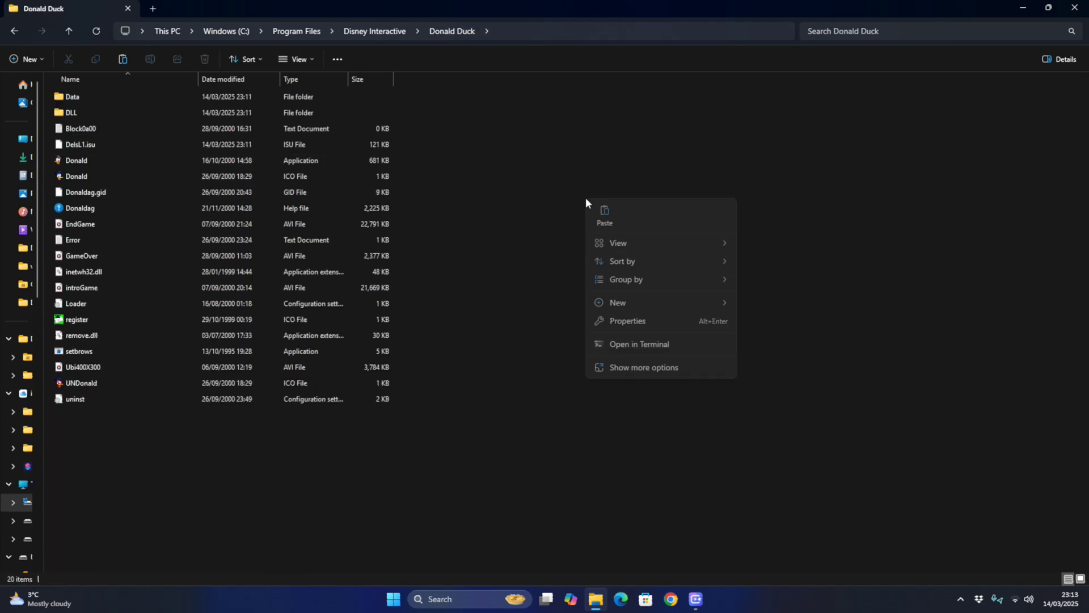
{"action": "left_click", "coordinate": [605, 211]}
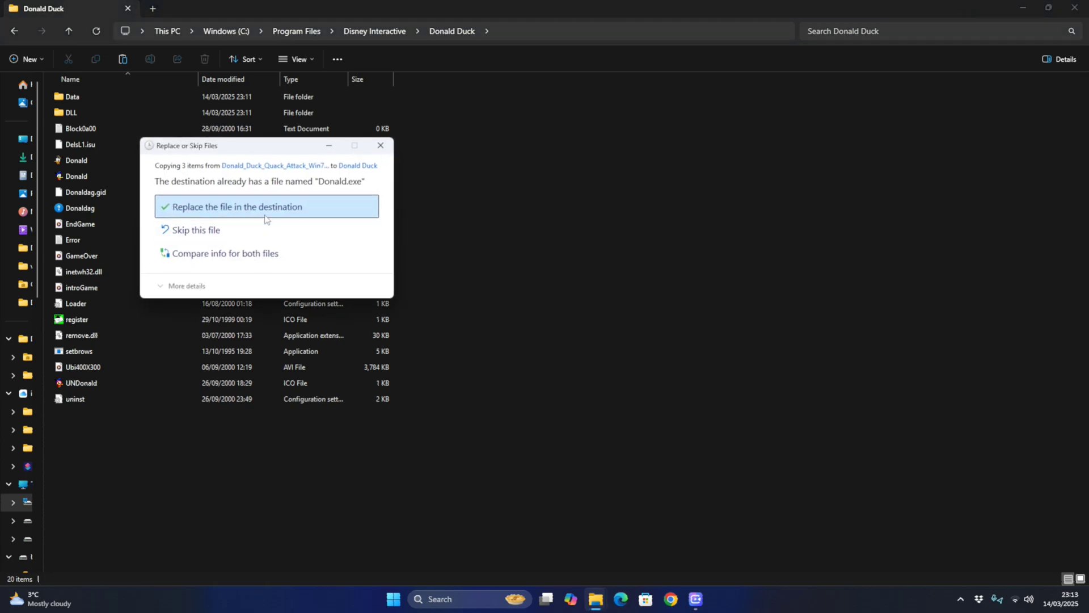
{"action": "left_click", "coordinate": [265, 218]}
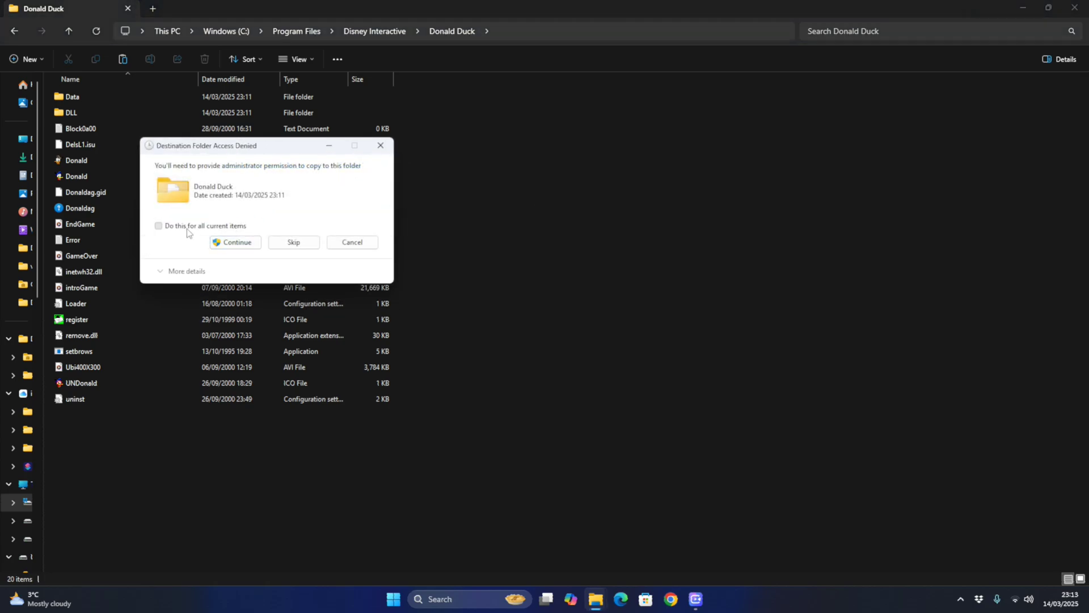
{"action": "left_click", "coordinate": [188, 227]}
{"action": "left_click", "coordinate": [237, 242]}
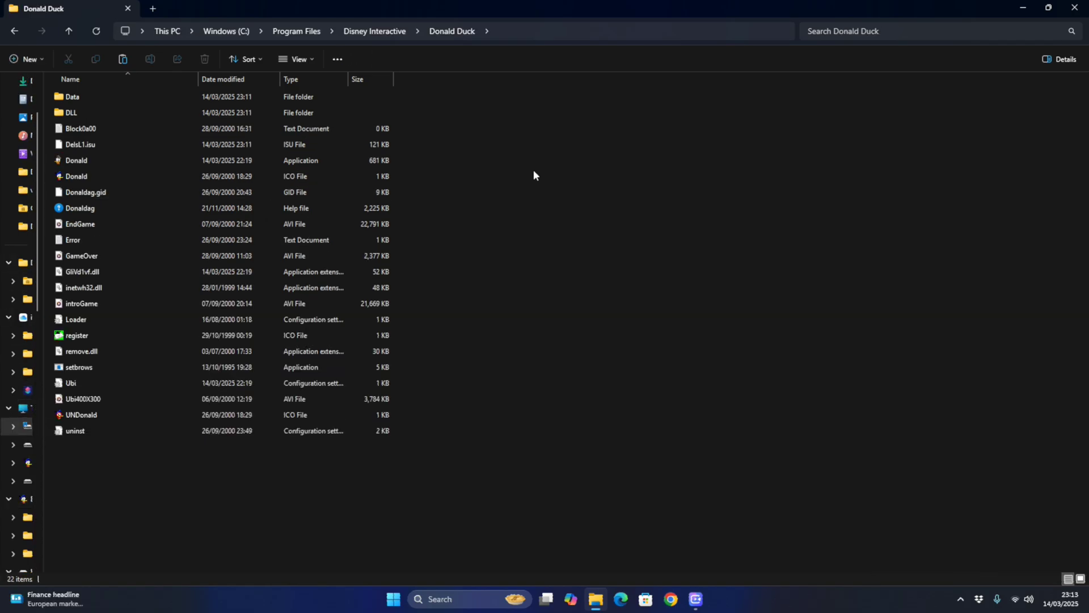
- Set Donald.exe to Windows XP (Service Pack 2) compatibility mode, then get past the SmartScreen warning
{"action": "left_click", "coordinate": [79, 161]}
{"action": "right_click", "coordinate": [78, 159]}
{"action": "left_click", "coordinate": [121, 330]}
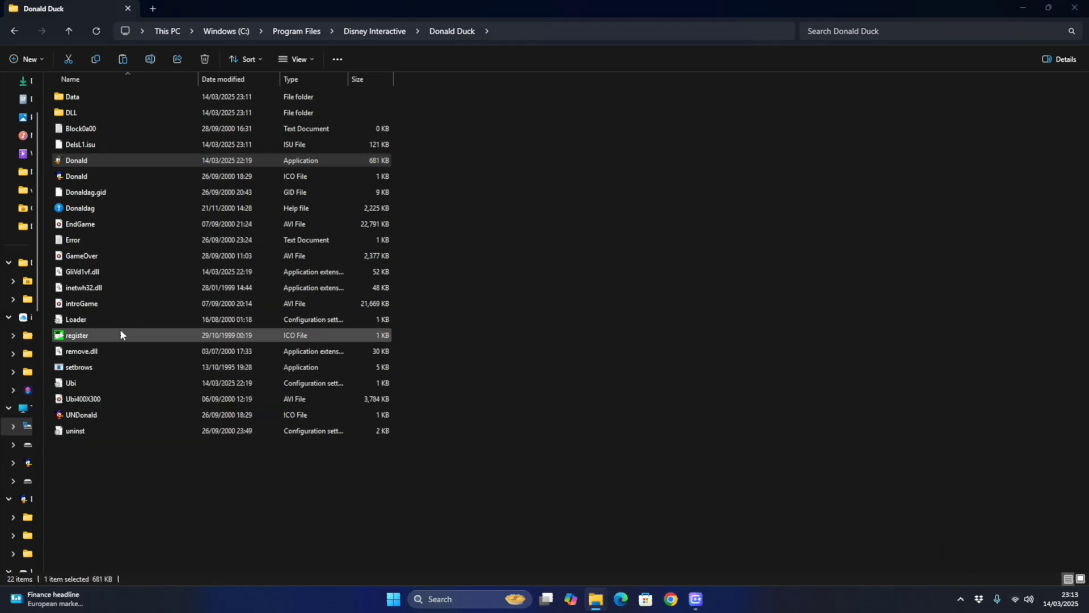
{"action": "left_click", "coordinate": [171, 197]}
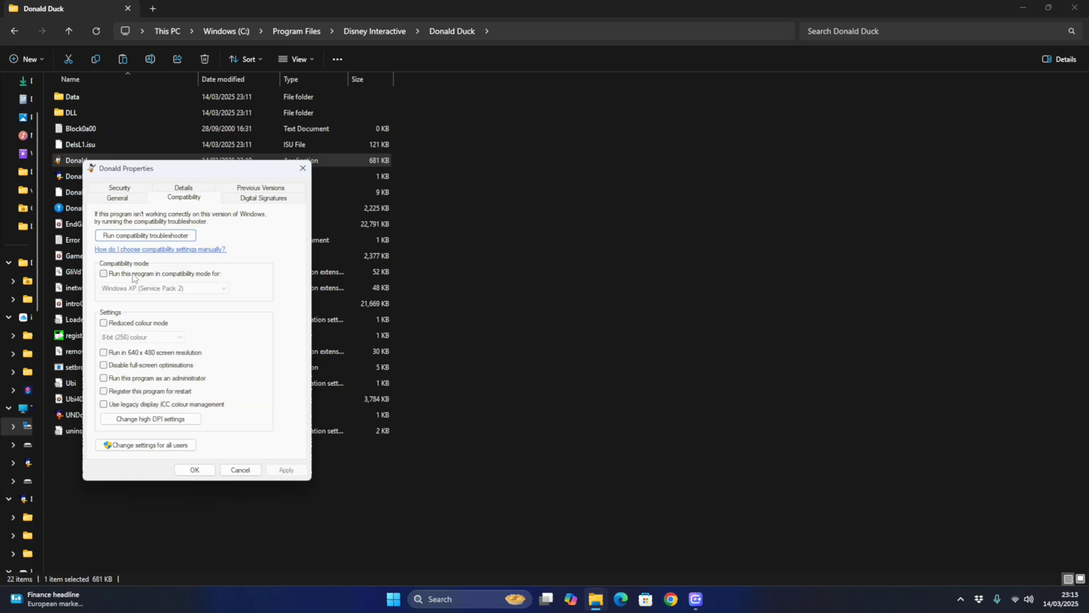
{"action": "left_click", "coordinate": [133, 275]}
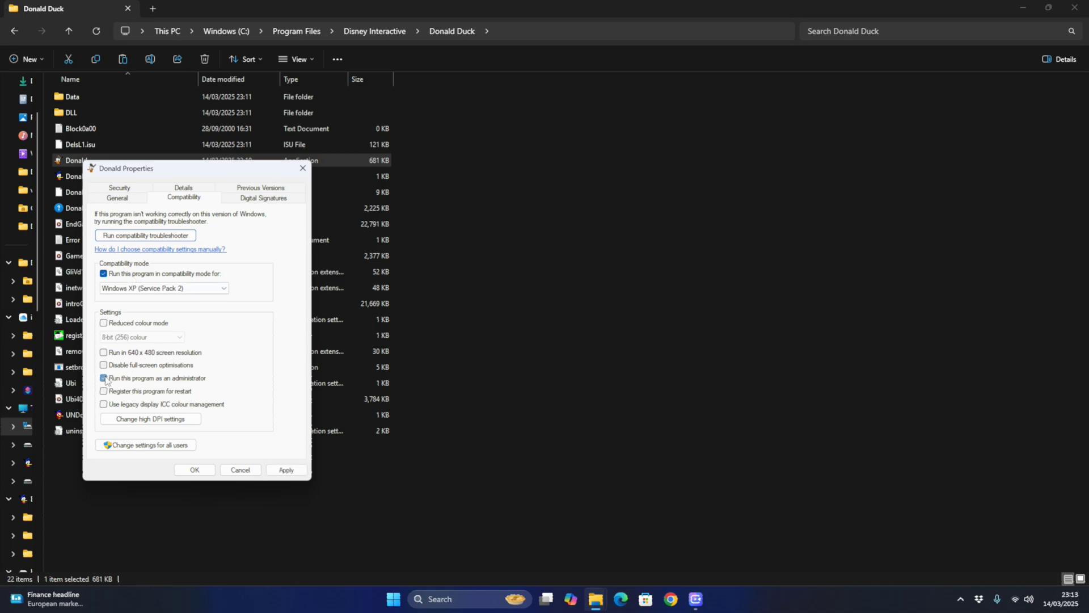
{"action": "left_click", "coordinate": [285, 470]}
{"action": "left_click", "coordinate": [181, 474]}
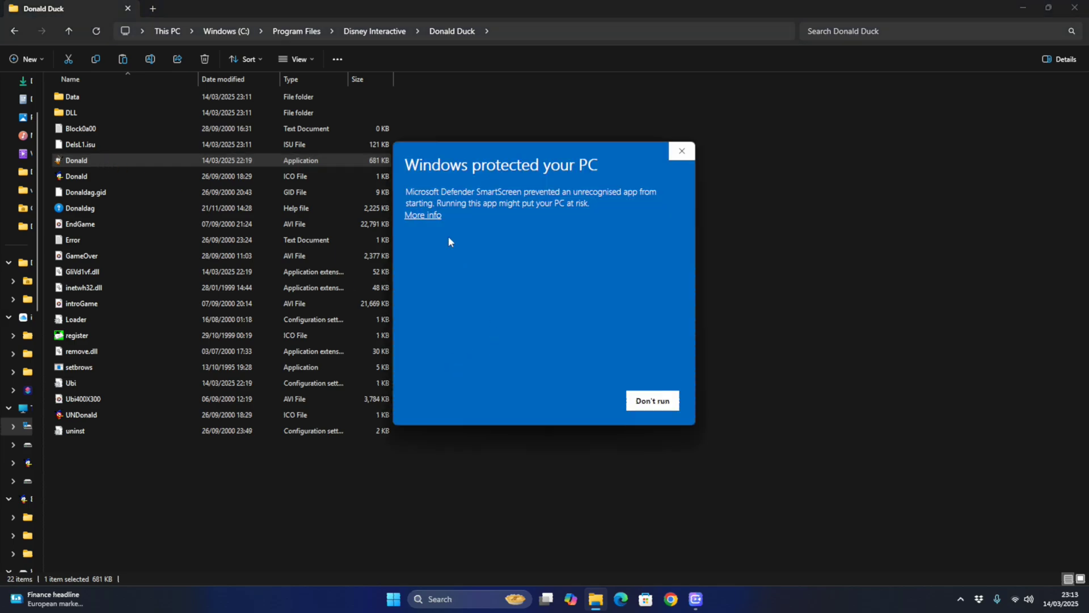
{"action": "left_click", "coordinate": [415, 215]}
{"action": "left_click", "coordinate": [583, 404]}
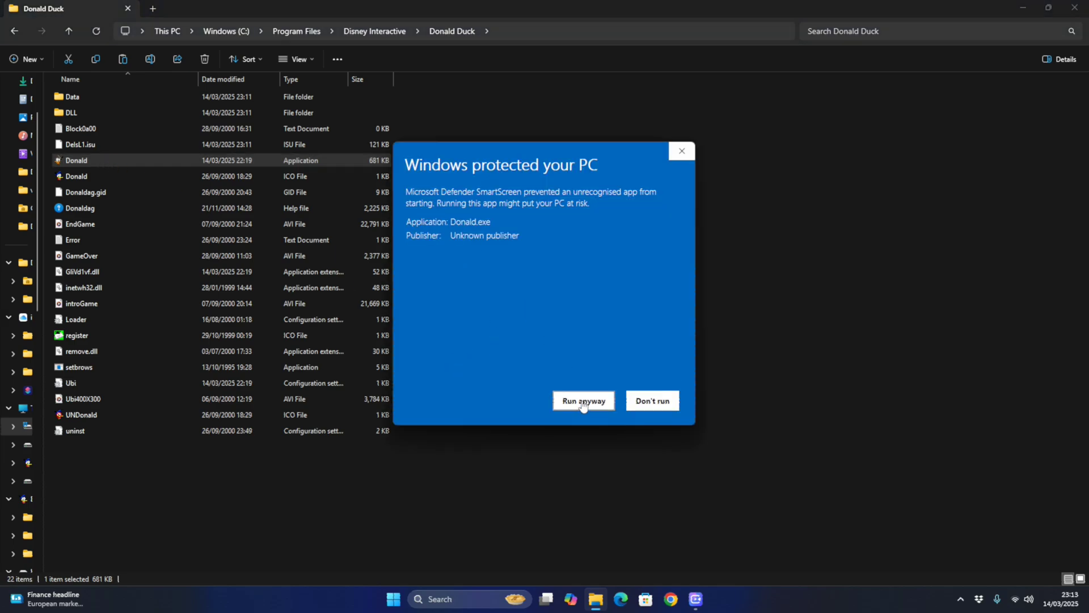
- Confirm Run anyway so the Donald Duck game starts
{"action": "left_click", "coordinate": [582, 402]}
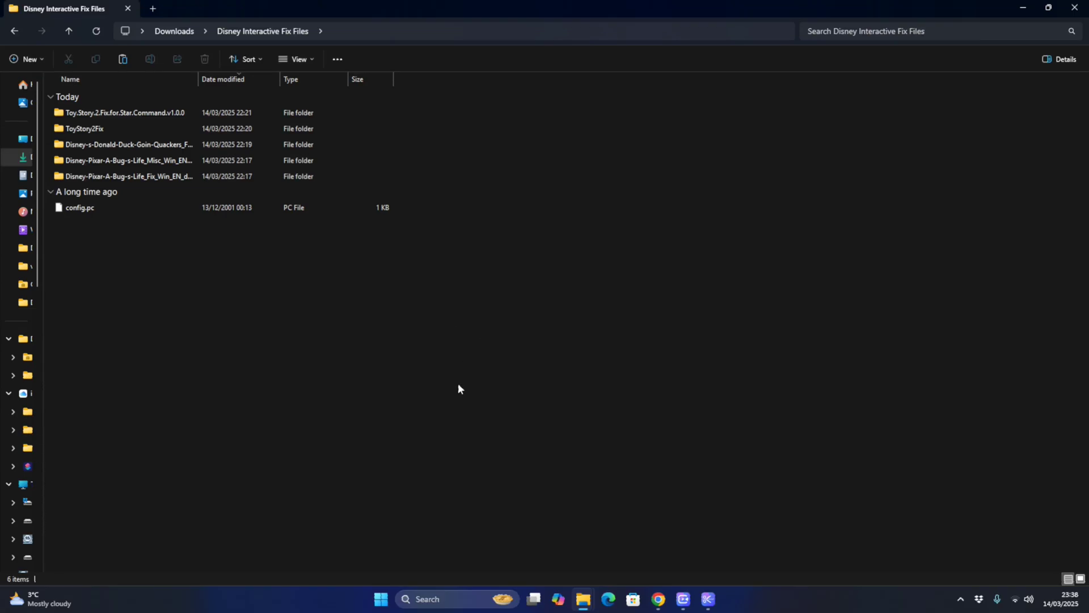
- Launch HxD and open config.pc from Downloads\Disney Interactive Fix Files
{"action": "left_click", "coordinate": [447, 601]}
{"action": "type", "text": "h"}
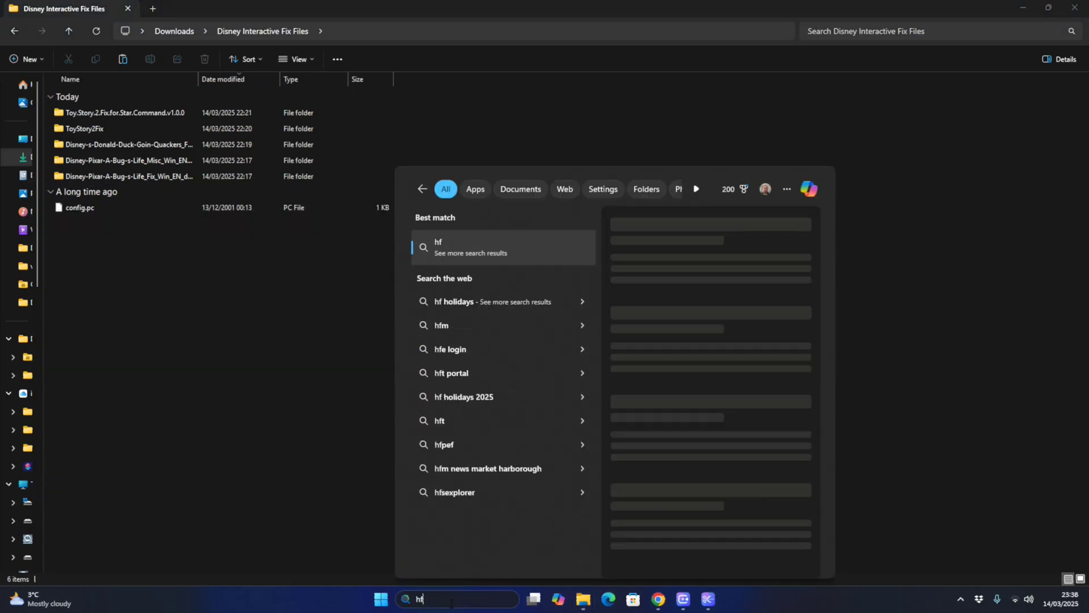
{"action": "type", "text": "xd"}
{"action": "key", "text": "Return"}
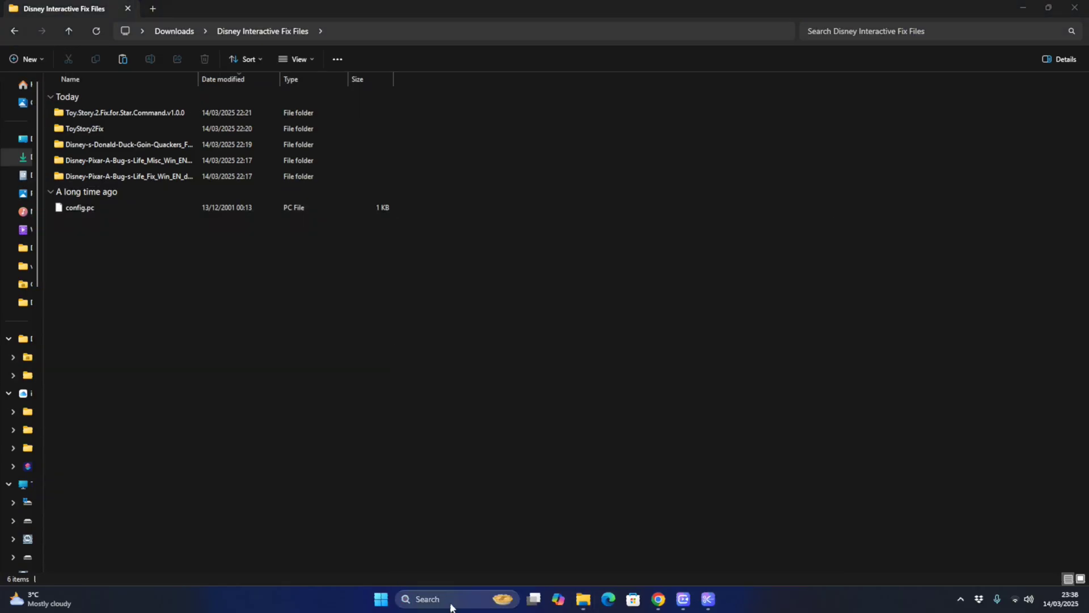
{"action": "left_click", "coordinate": [131, 143]}
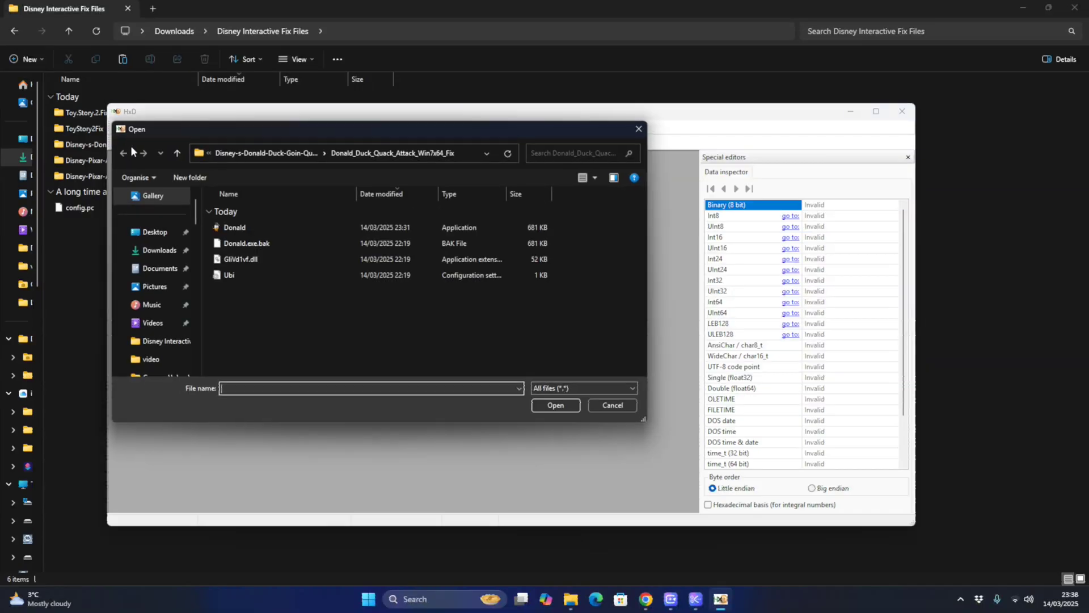
{"action": "left_click", "coordinate": [155, 250]}
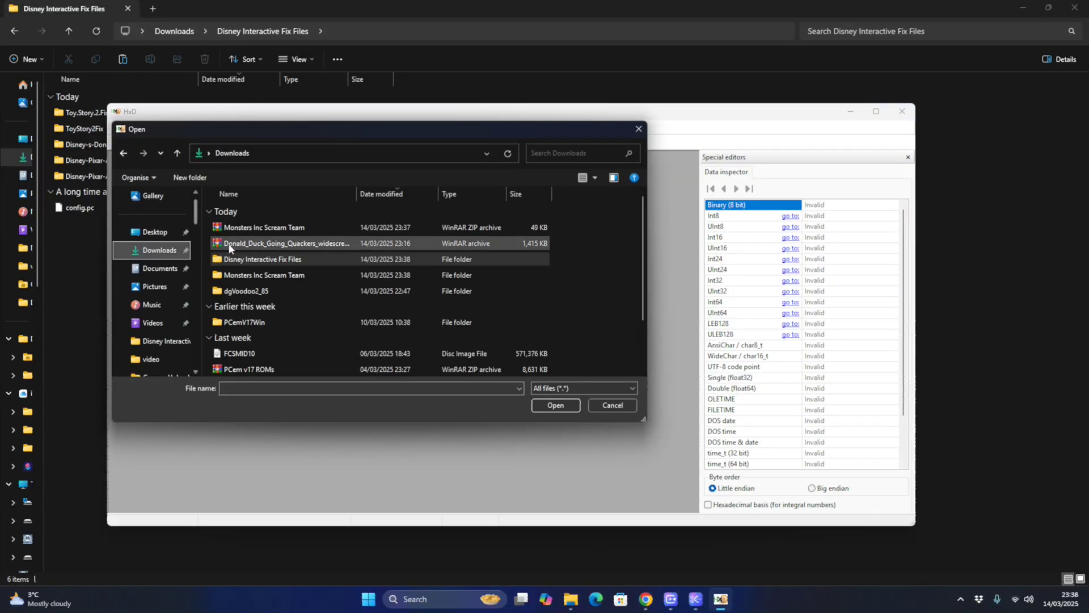
{"action": "double_click", "coordinate": [255, 259]}
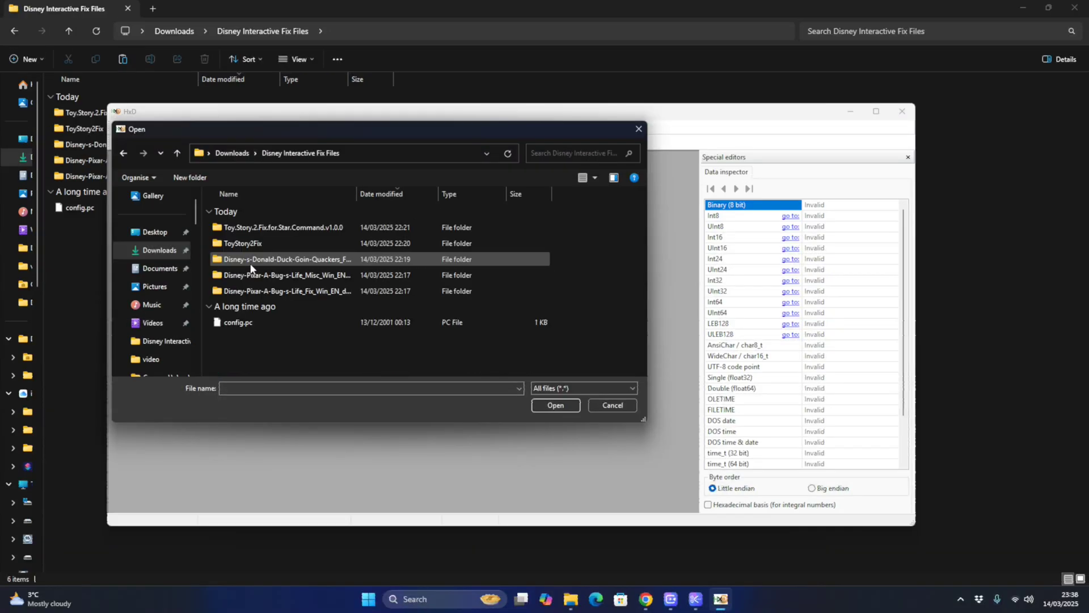
{"action": "left_click", "coordinate": [243, 322]}
{"action": "left_click", "coordinate": [570, 405]}
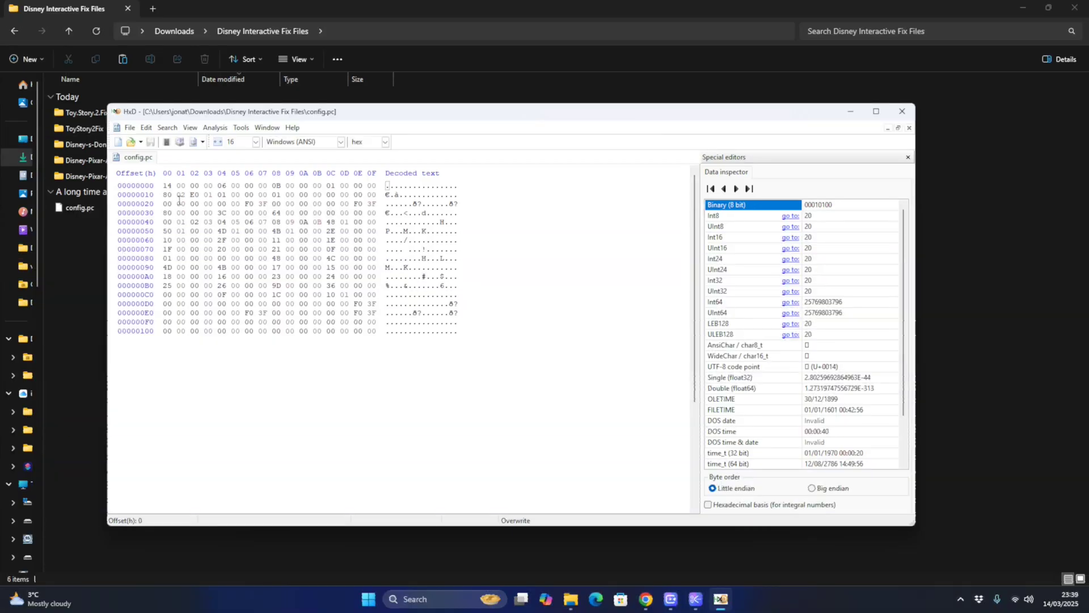
- Change the Int16 width at offset 10 from 640 to 1920
{"action": "left_click_drag", "start_coordinate": [164, 194], "coordinate": [213, 194]}
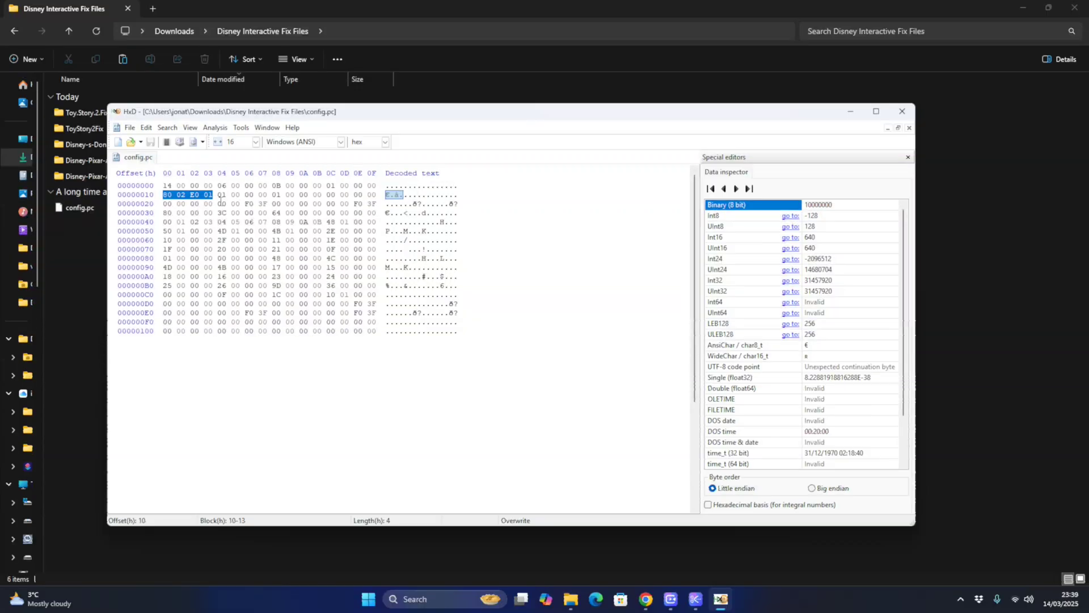
{"action": "left_click", "coordinate": [182, 195]}
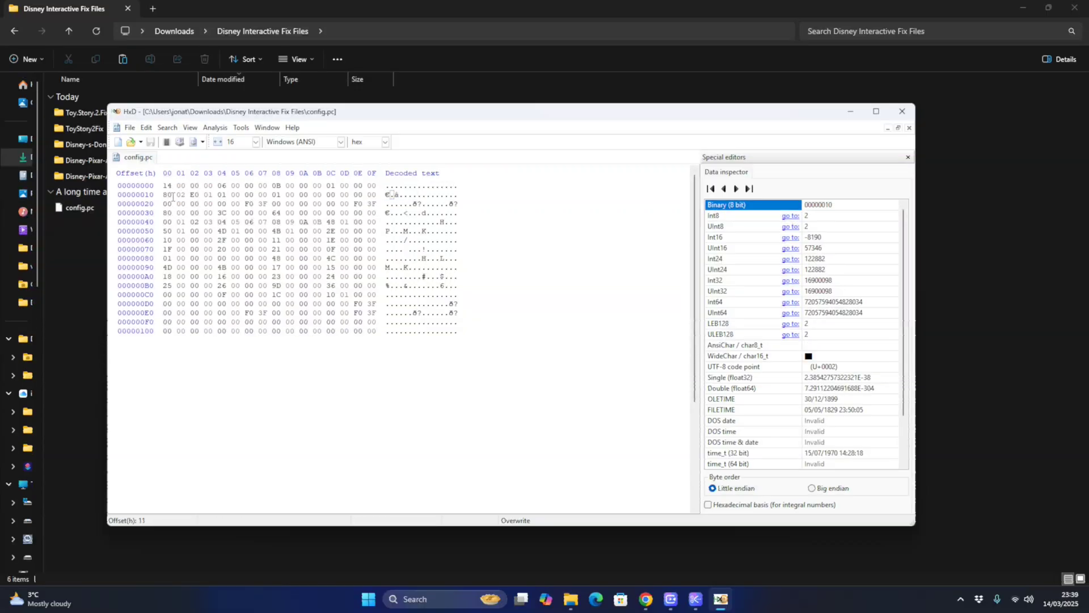
{"action": "left_click_drag", "start_coordinate": [167, 195], "coordinate": [192, 195]}
{"action": "left_click", "coordinate": [189, 195]}
{"action": "left_click", "coordinate": [191, 196]}
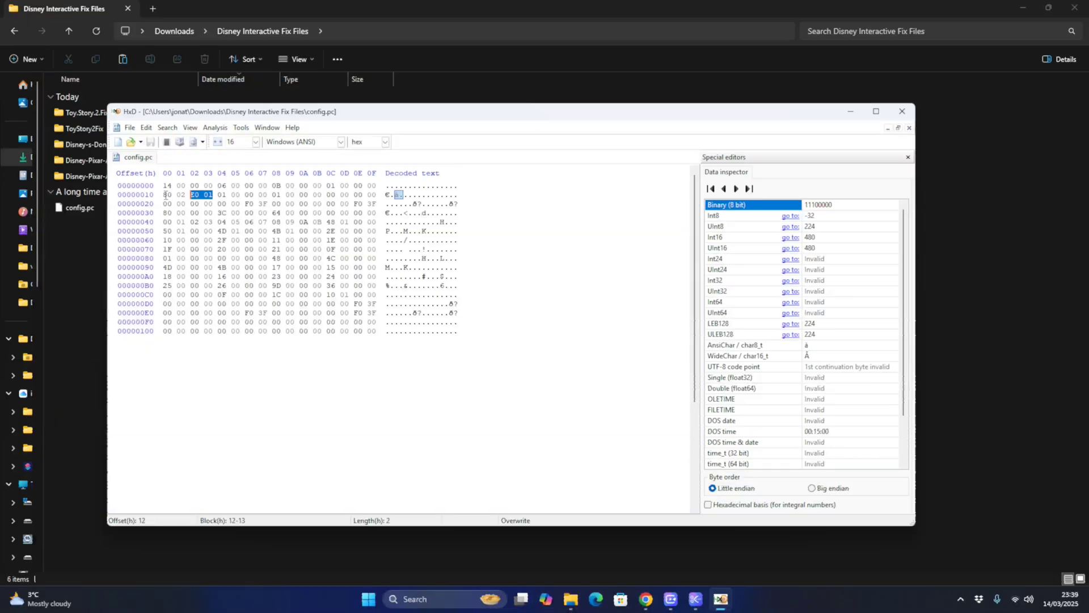
{"action": "left_click_drag", "start_coordinate": [165, 195], "coordinate": [183, 195]}
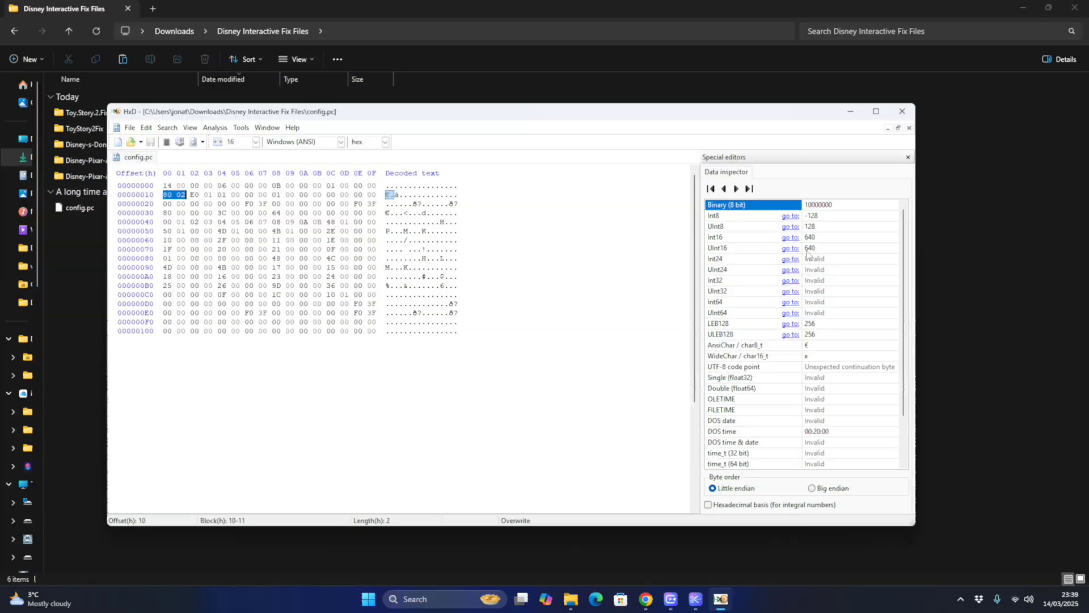
{"action": "left_click", "coordinate": [825, 238]}
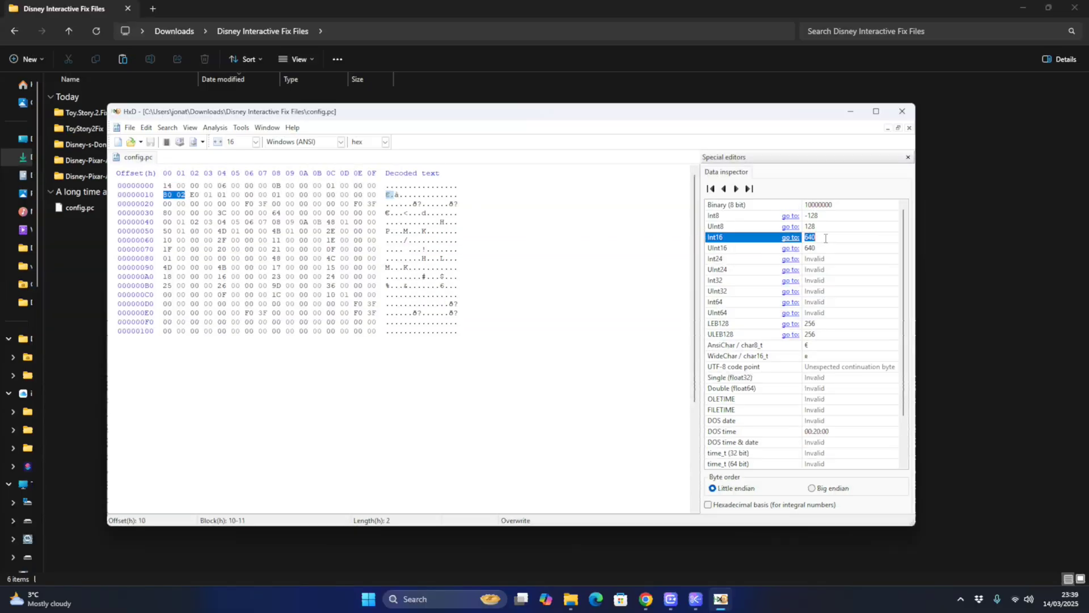
{"action": "type", "text": "1920"}
{"action": "key", "text": "Return"}
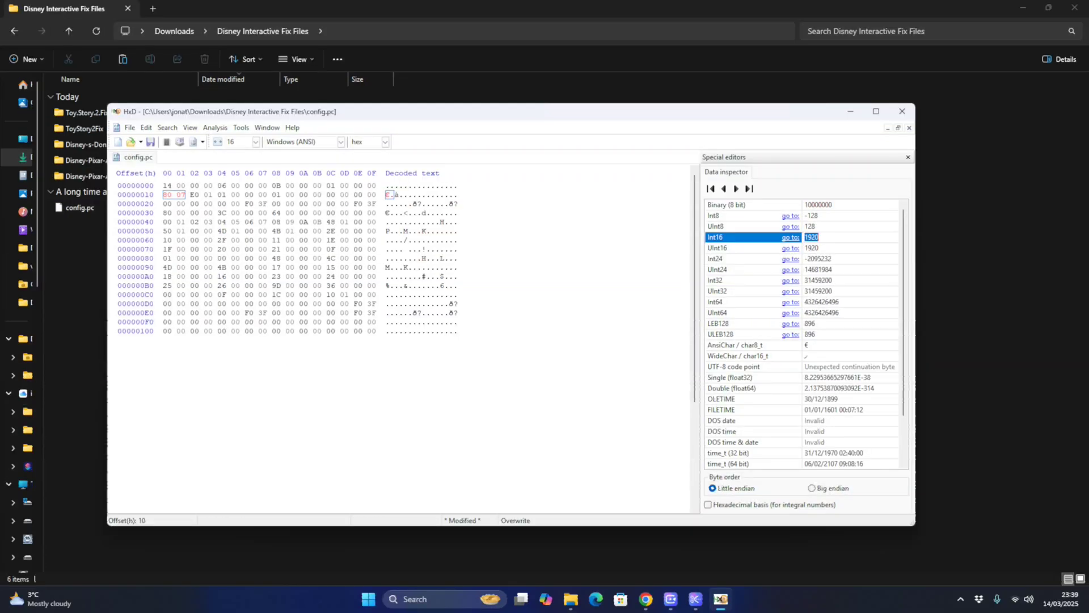
- Change the height at offset 12 from 480 to 1080, save config.pc, and close HxD
{"action": "left_click", "coordinate": [191, 196]}
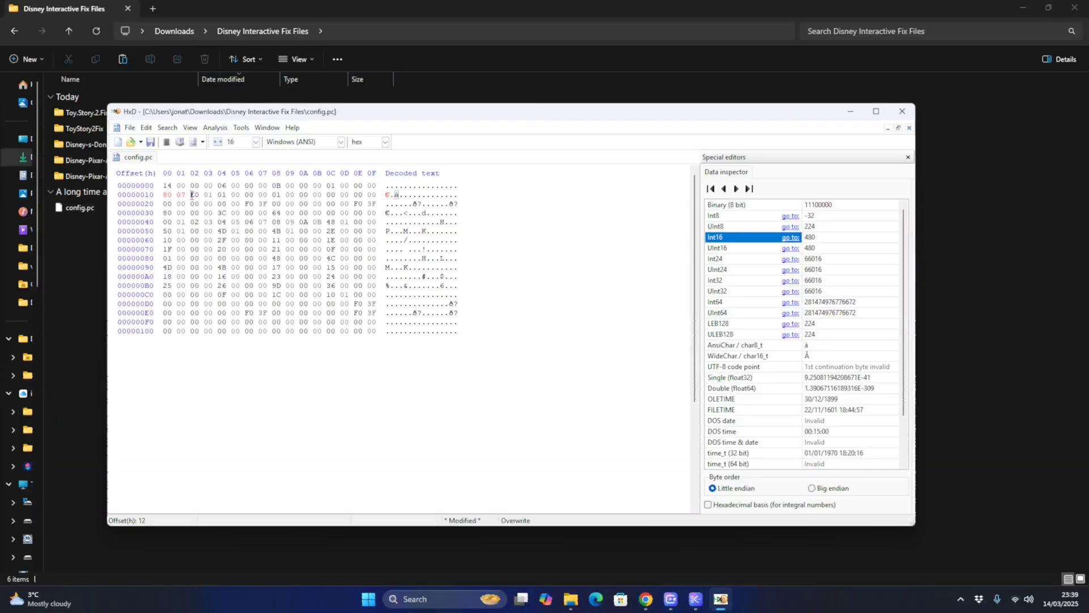
{"action": "left_click", "coordinate": [796, 238]}
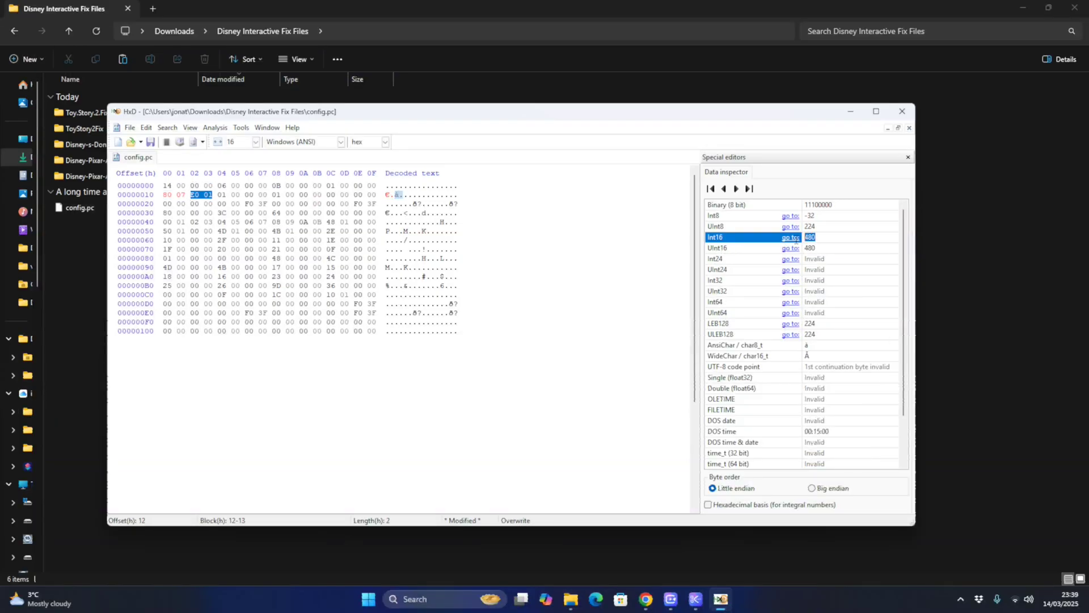
{"action": "type", "text": "10"}
{"action": "key", "text": "Return"}
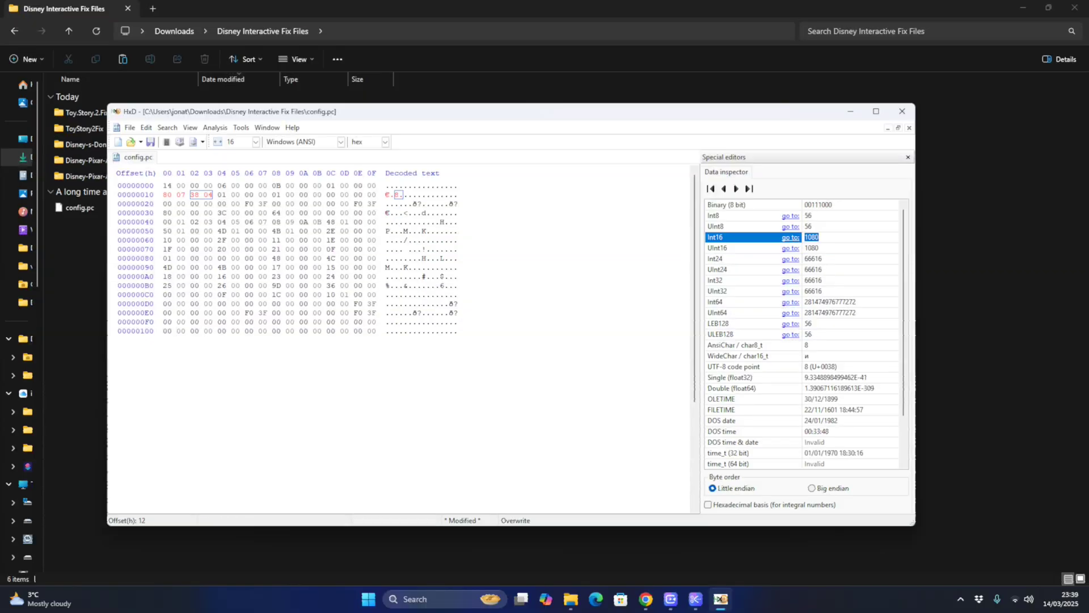
{"action": "left_click", "coordinate": [151, 143]}
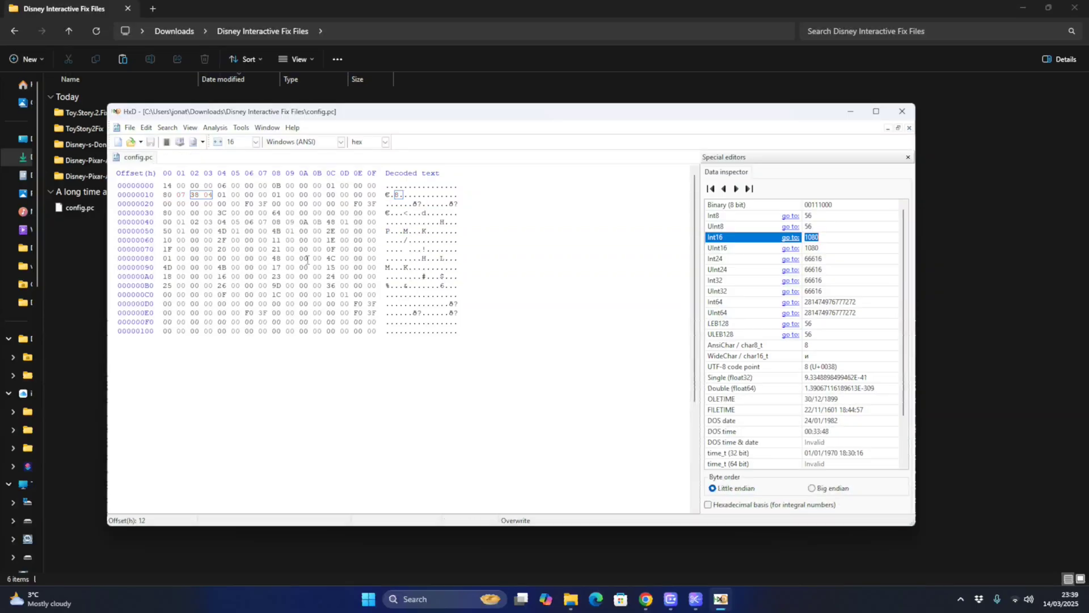
{"action": "left_click", "coordinate": [902, 111]}
- Copy the edited config.pc into the Monsters Inc BIN folder, replacing the old one
{"action": "left_click", "coordinate": [95, 114]}
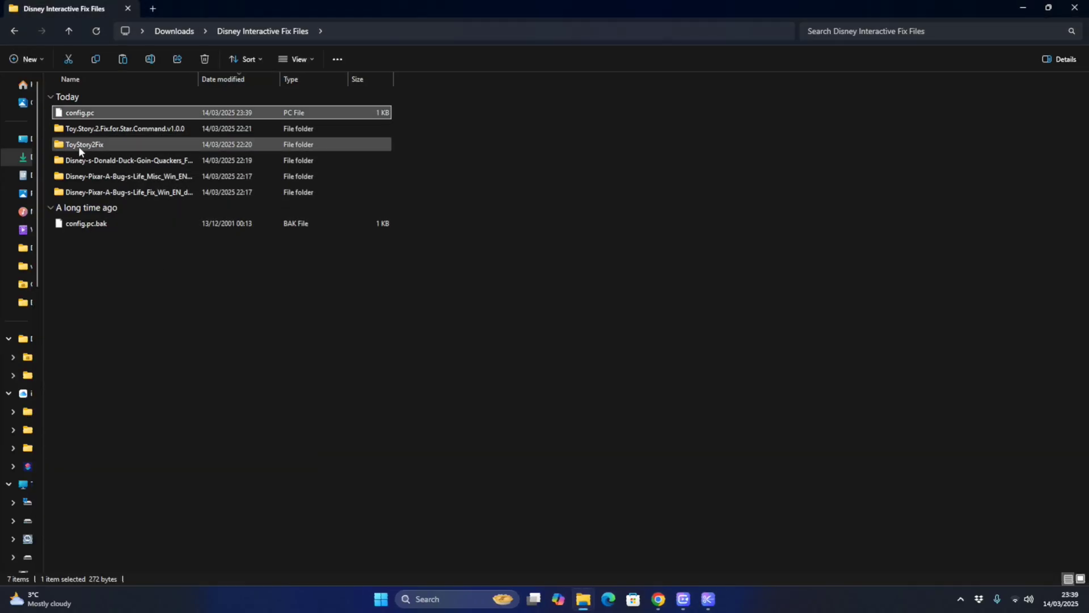
{"action": "right_click", "coordinate": [86, 113]}
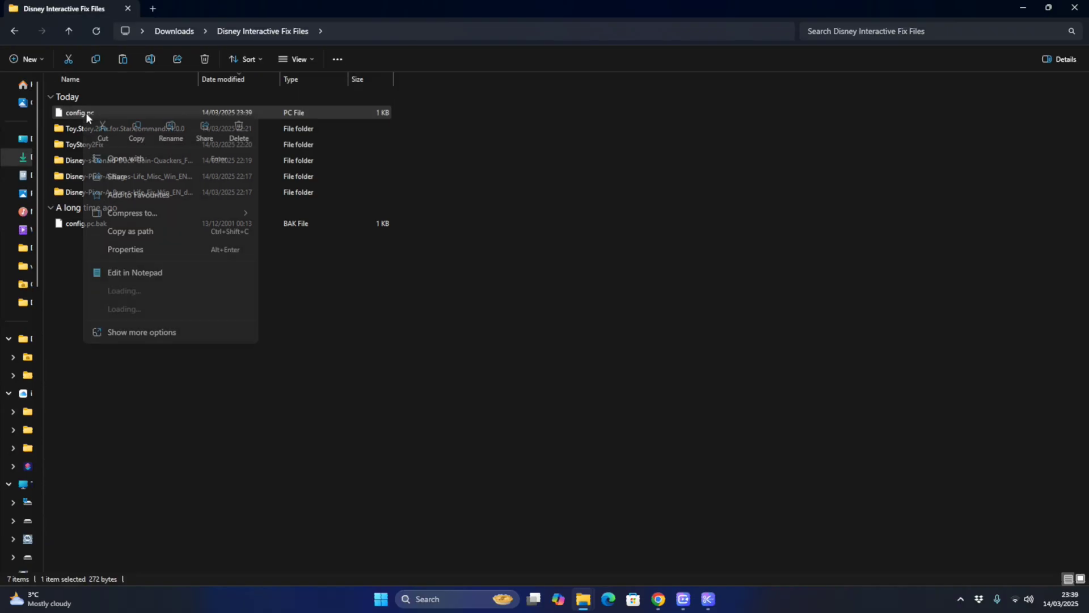
{"action": "left_click", "coordinate": [129, 132]}
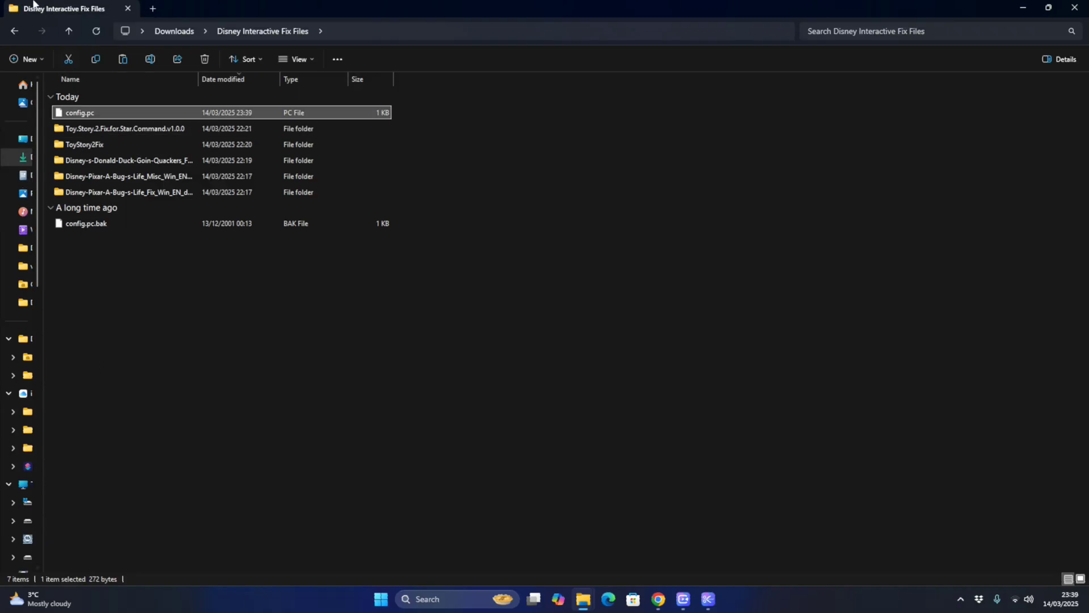
{"action": "key", "text": "alt+Left"}
{"action": "right_click", "coordinate": [93, 132]}
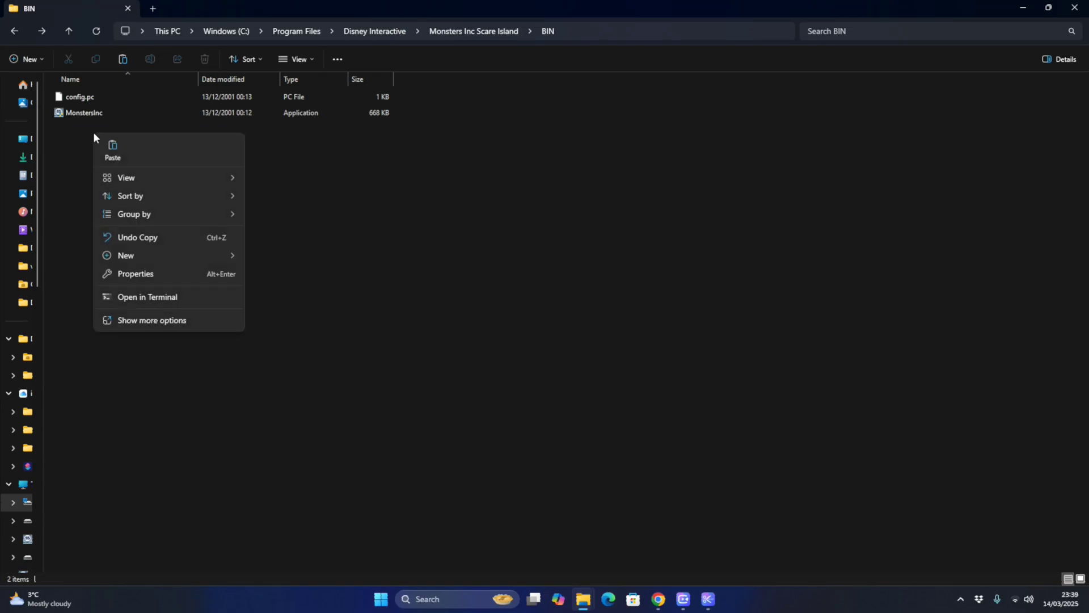
{"action": "left_click", "coordinate": [104, 143]}
{"action": "left_click", "coordinate": [263, 206]}
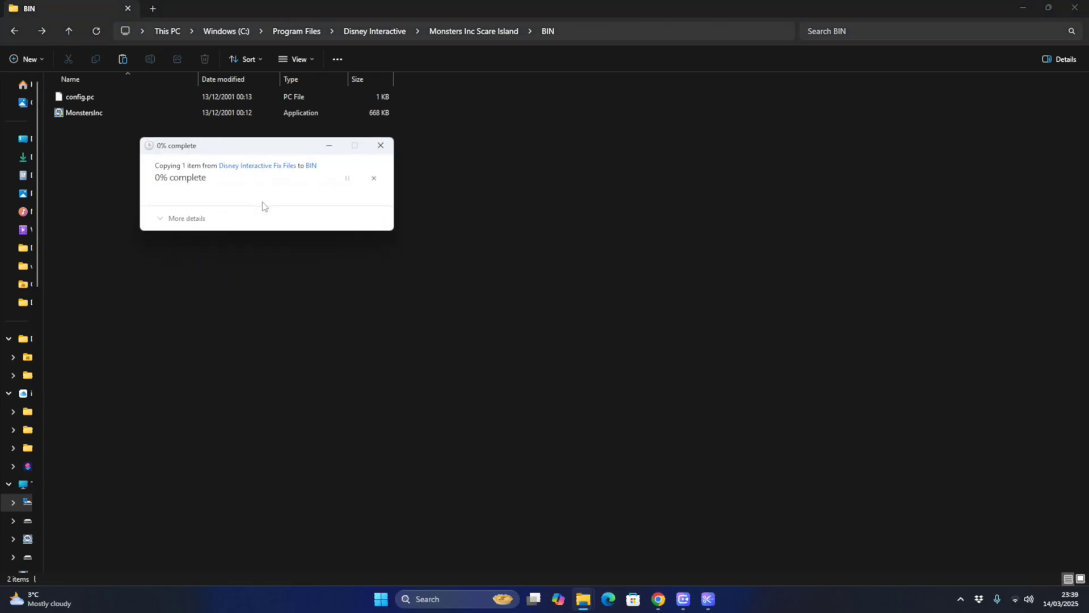
{"action": "left_click", "coordinate": [243, 226]}
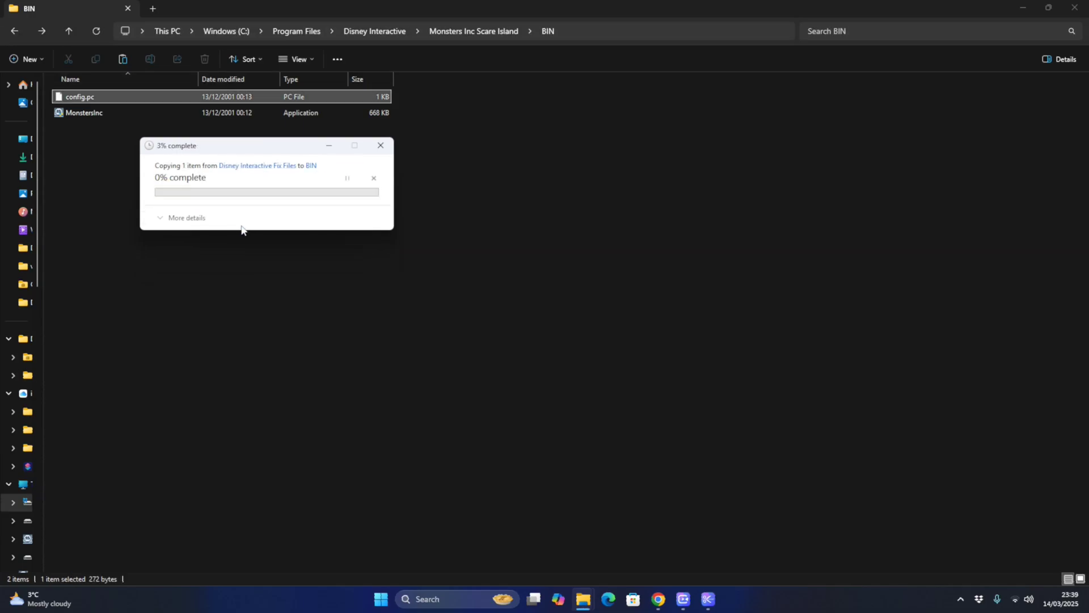
- Open the Scare Island folder and copy PluginCache and Plugins from the Scream Team folder
{"action": "left_click", "coordinate": [372, 32]}
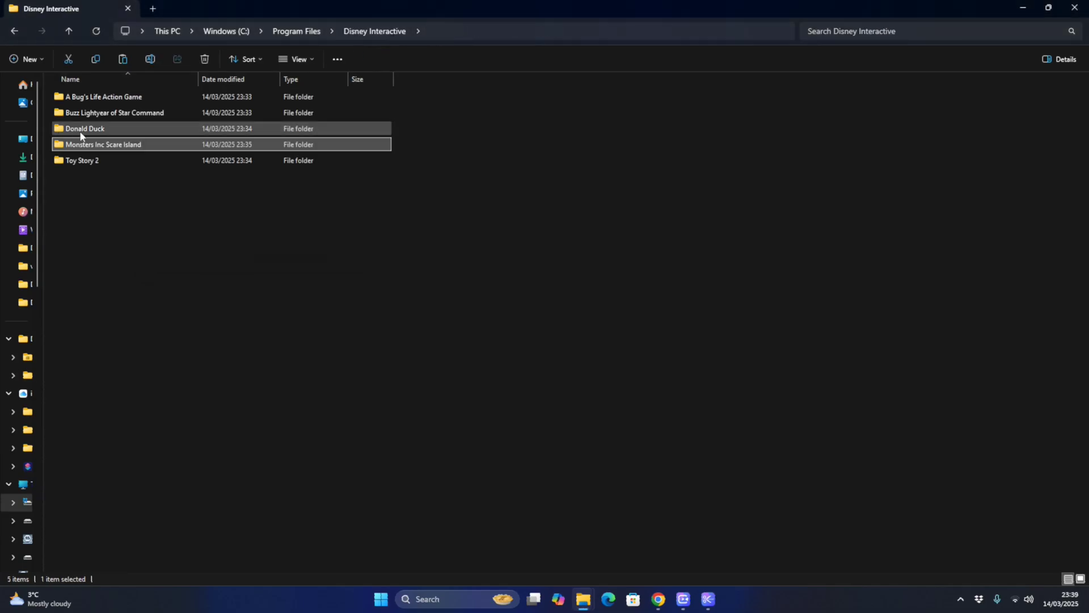
{"action": "double_click", "coordinate": [103, 142]}
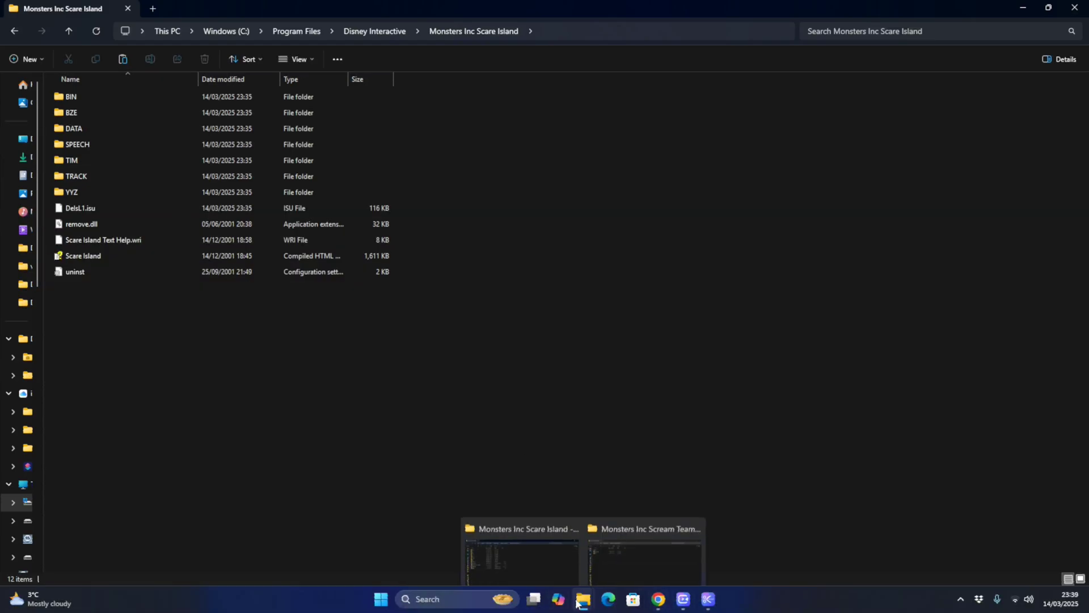
{"action": "left_click", "coordinate": [611, 542]}
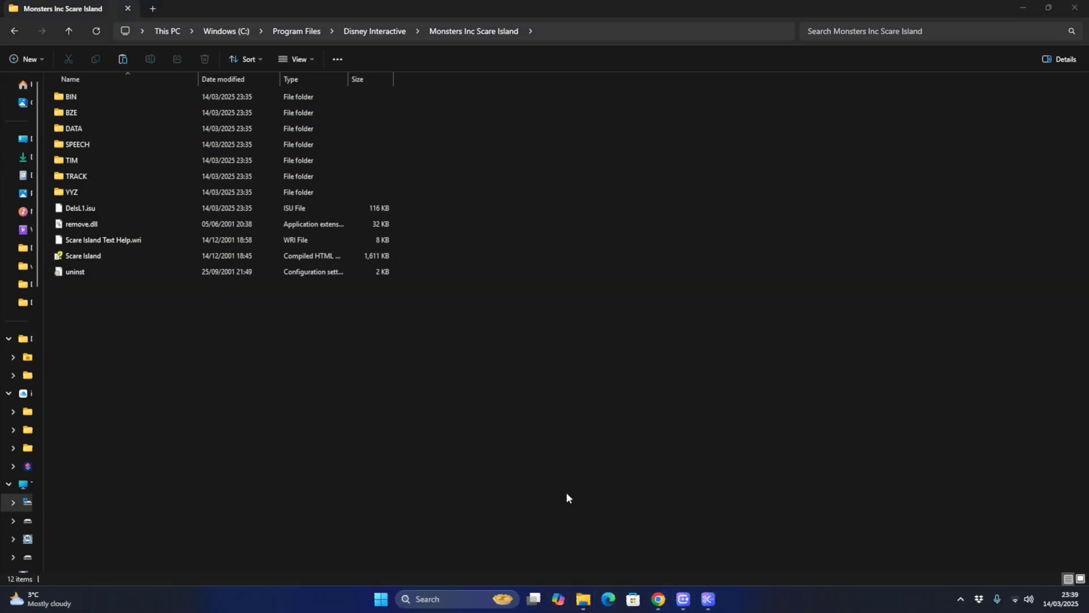
{"action": "left_click", "coordinate": [564, 527]}
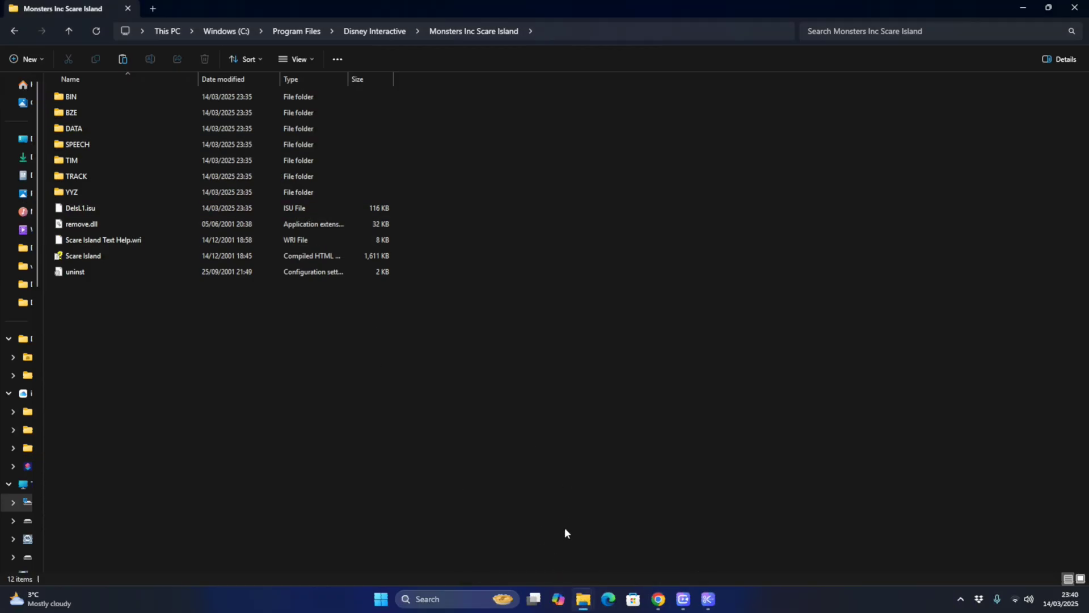
{"action": "mouse_move", "coordinate": [582, 596]}
{"action": "left_click", "coordinate": [618, 552]}
{"action": "left_click_drag", "start_coordinate": [86, 165], "coordinate": [87, 117]}
{"action": "left_click", "coordinate": [99, 59]}
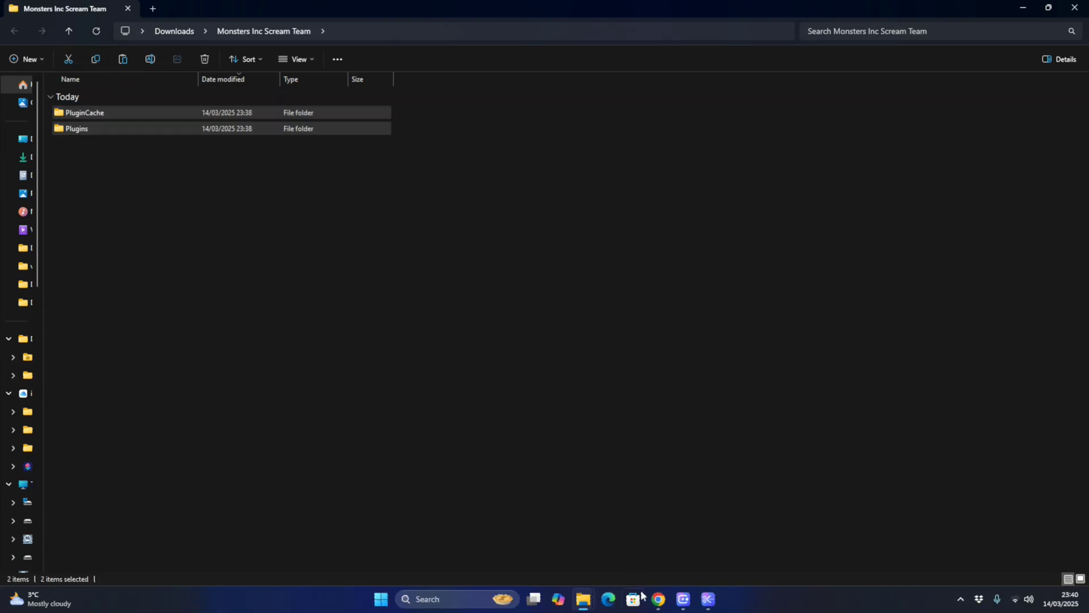
- Paste PluginCache and Plugins into the Scare Island folder with administrator permission, then open BIN
{"action": "mouse_move", "coordinate": [582, 596]}
{"action": "left_click", "coordinate": [550, 526]}
{"action": "right_click", "coordinate": [203, 308]}
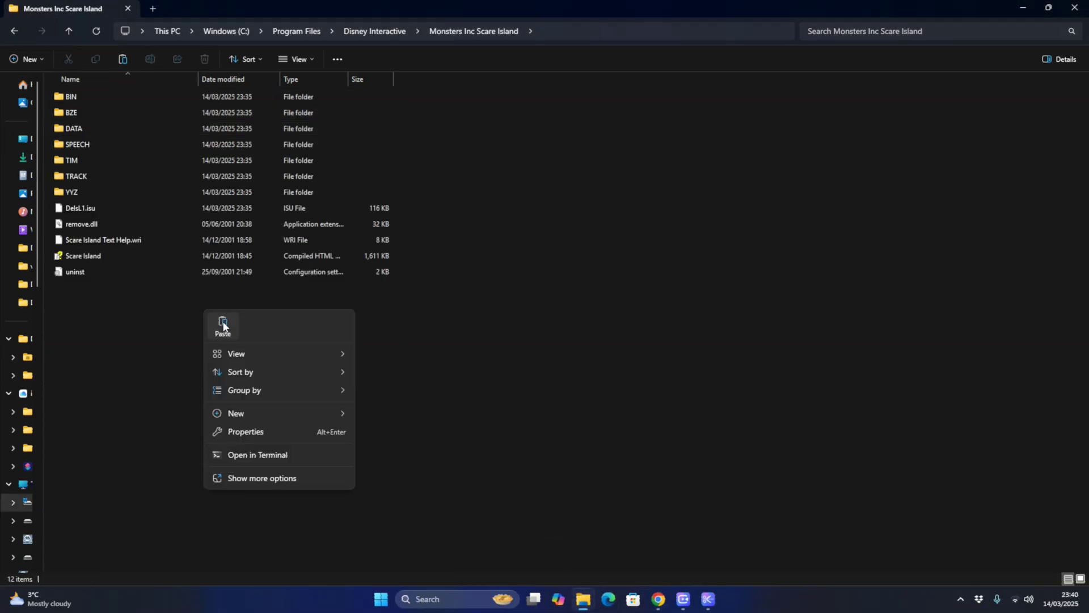
{"action": "left_click", "coordinate": [216, 326]}
{"action": "left_click", "coordinate": [487, 227]}
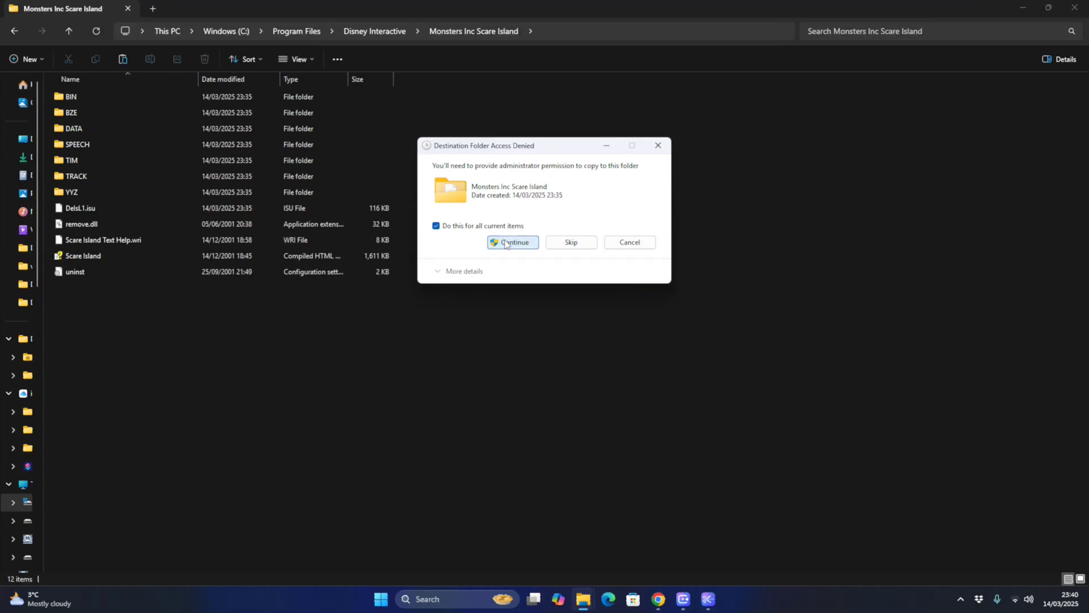
{"action": "left_click", "coordinate": [505, 240]}
{"action": "left_click", "coordinate": [499, 348]}
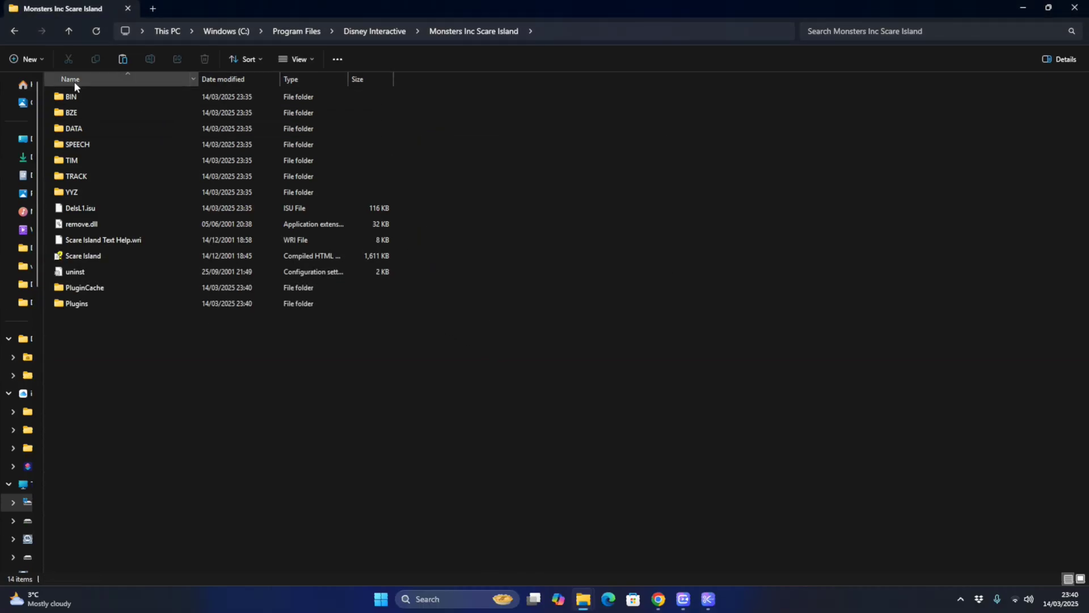
{"action": "double_click", "coordinate": [73, 97]}
- Launch MonstersInc and start a new game as Sulley
{"action": "double_click", "coordinate": [72, 113]}
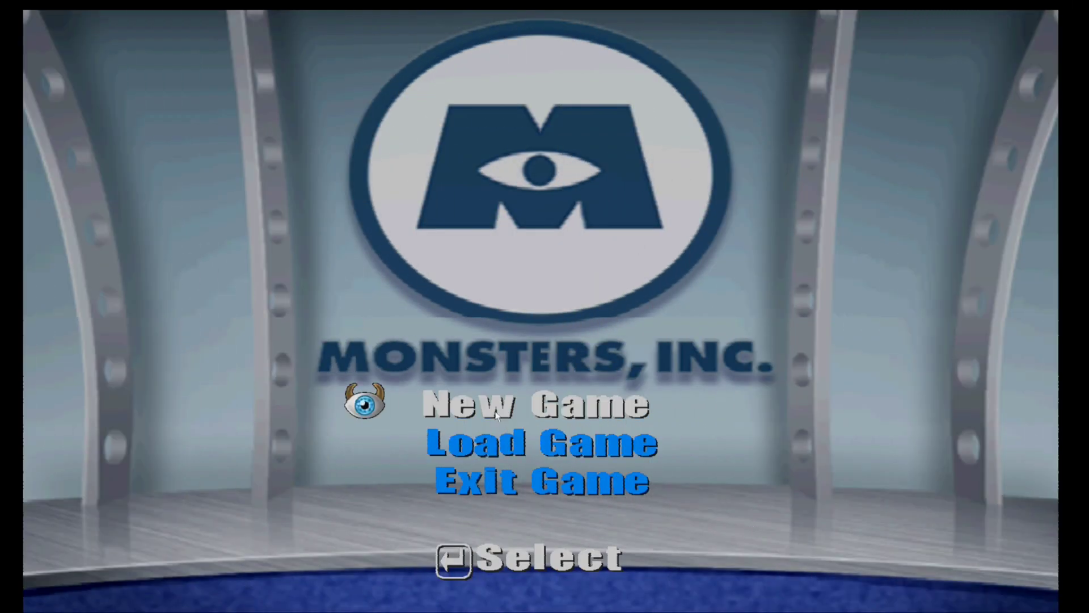
{"action": "left_click", "coordinate": [496, 416]}
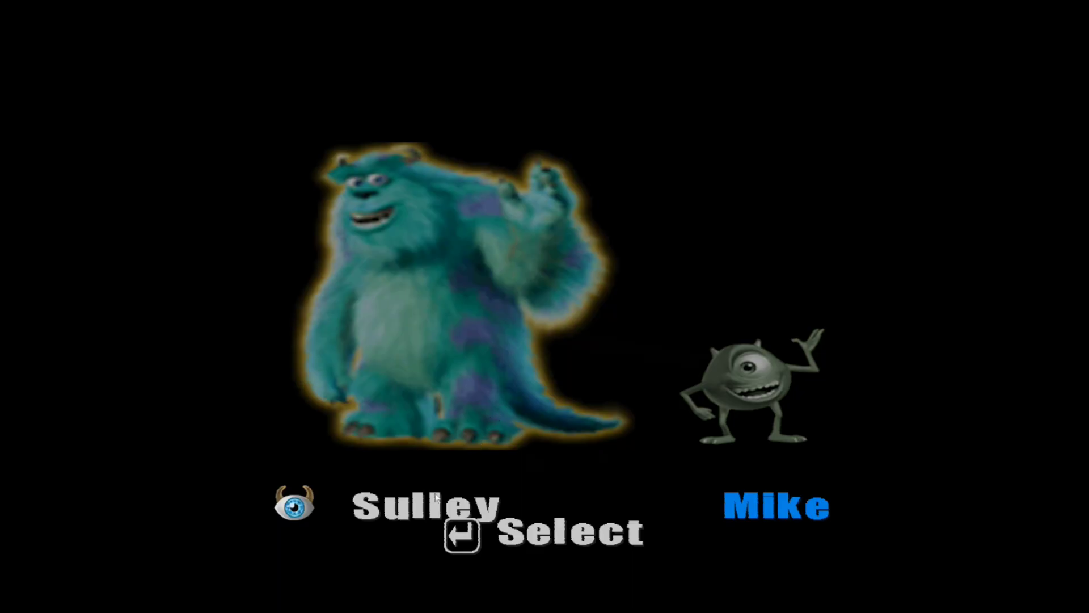
{"action": "key", "text": "Return"}
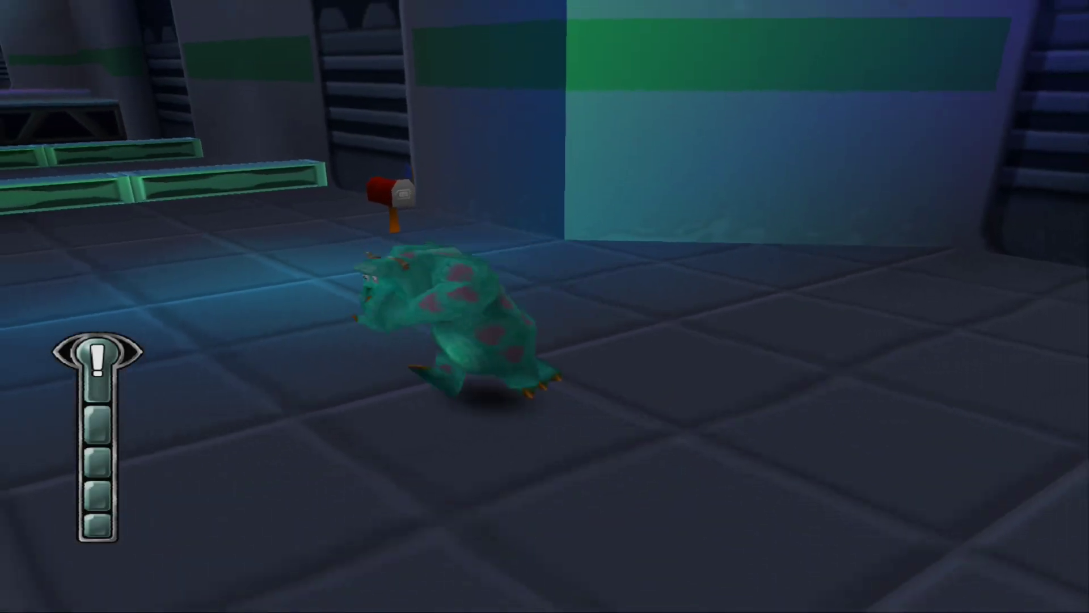
- Walk Sulley around the island, past the locked door, stream and stone path to the gate
{"action": "key", "text": "Right"}
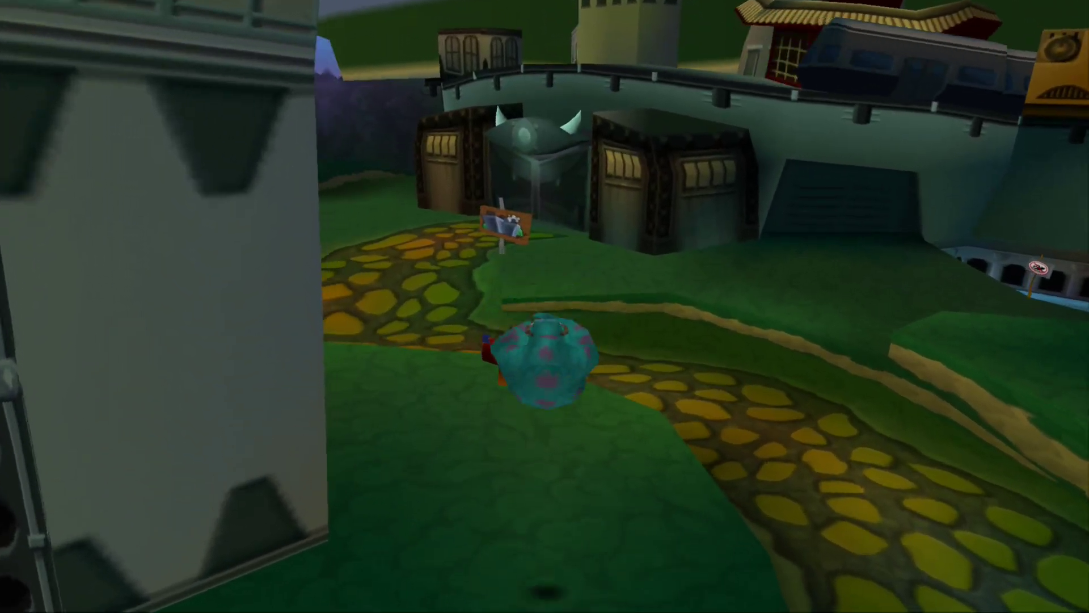
{"action": "key", "text": "Up"}
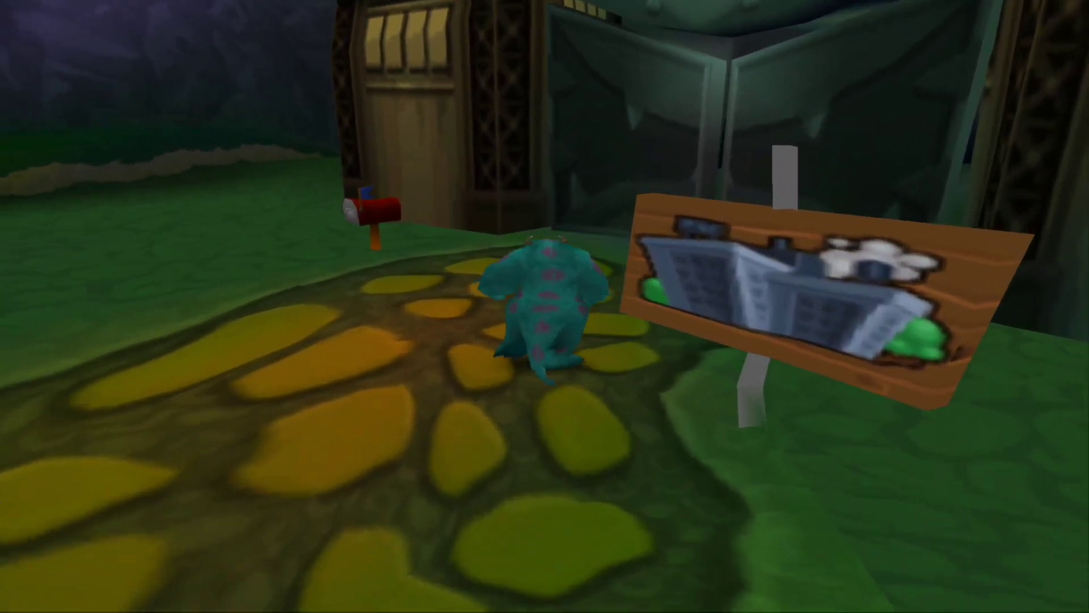
{"action": "key", "text": "s"}
{"action": "key", "text": "Return"}
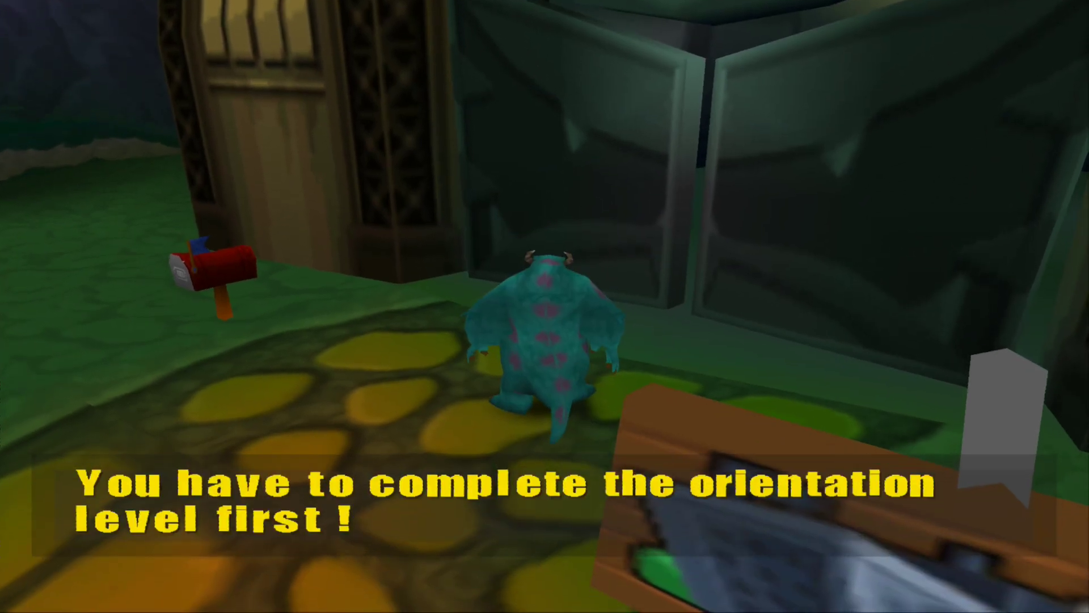
{"action": "key", "text": "Down"}
{"action": "key", "text": "Up"}
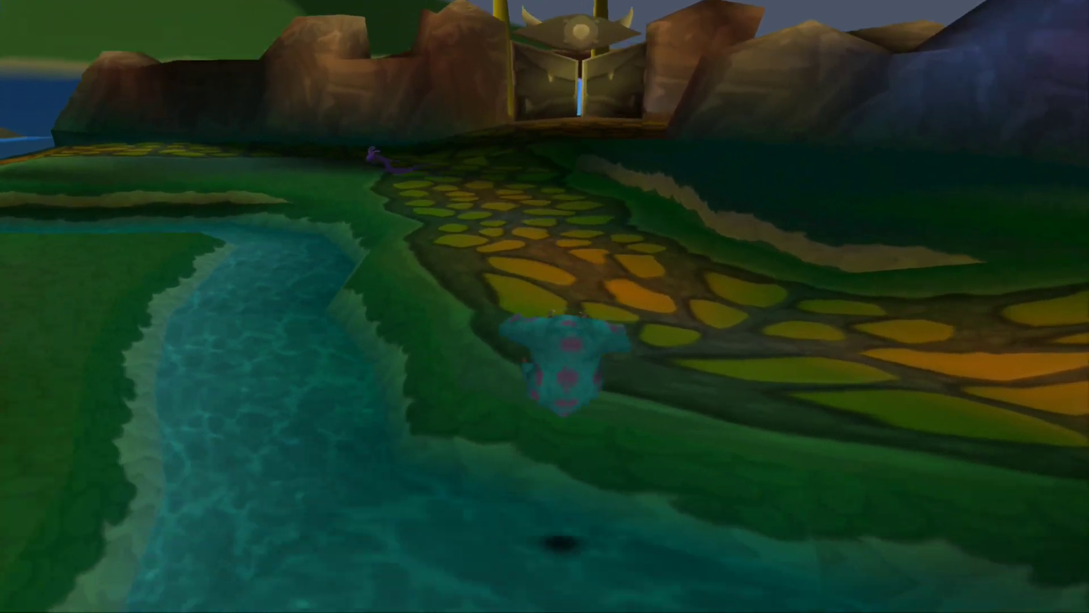
{"action": "key", "text": "Up"}
{"action": "key", "text": "Up"}
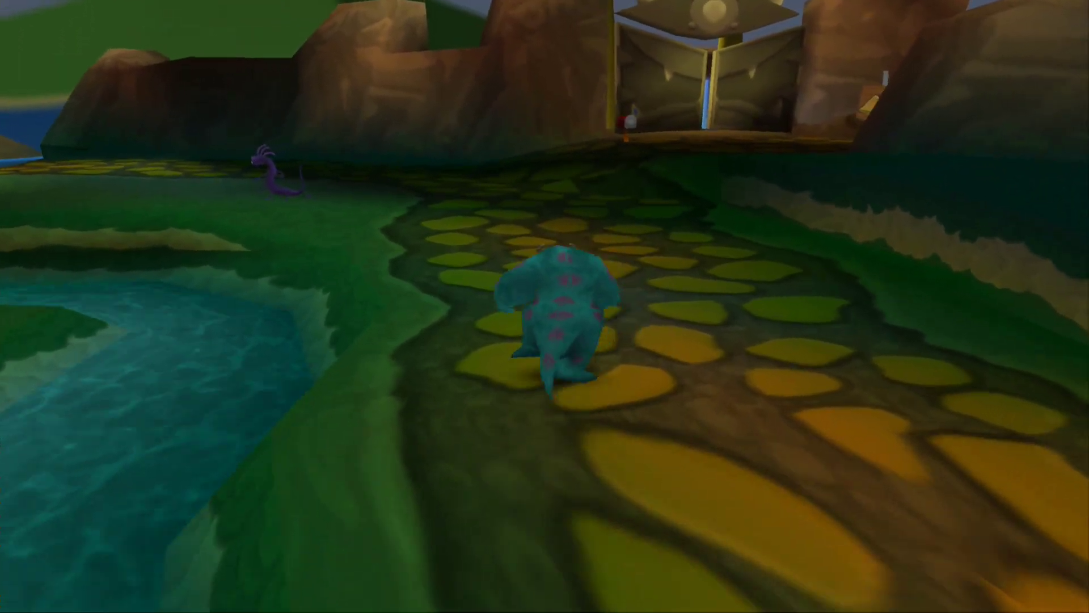
{"action": "key", "text": "Up"}
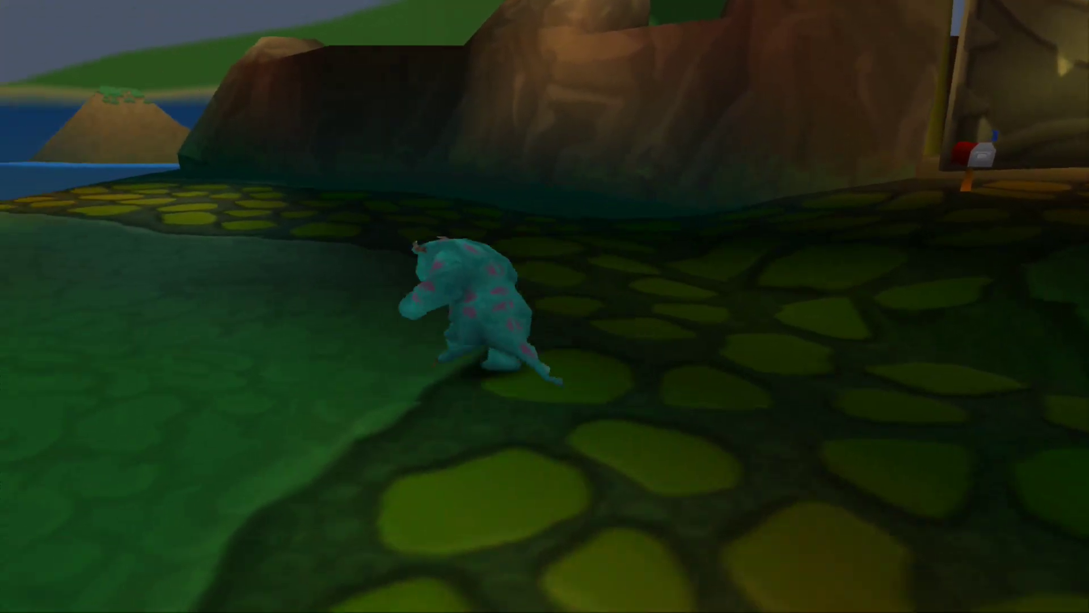
- Pause, exit the game without saving, and move to the title menu's exit option
{"action": "key", "text": "Escape"}
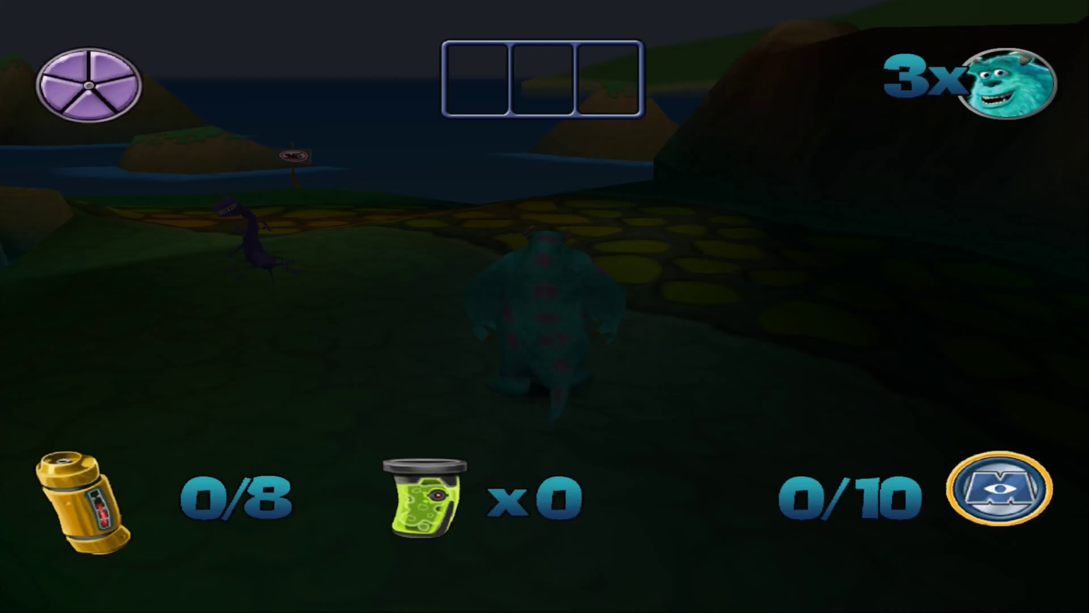
{"action": "left_click", "coordinate": [502, 369]}
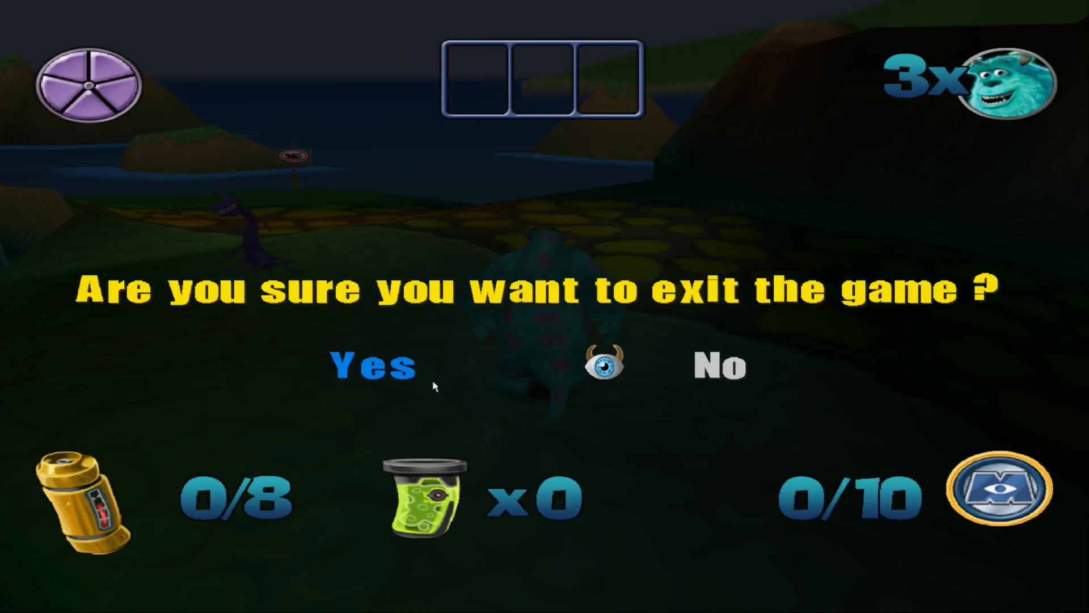
{"action": "left_click", "coordinate": [432, 376]}
{"action": "left_click", "coordinate": [663, 368]}
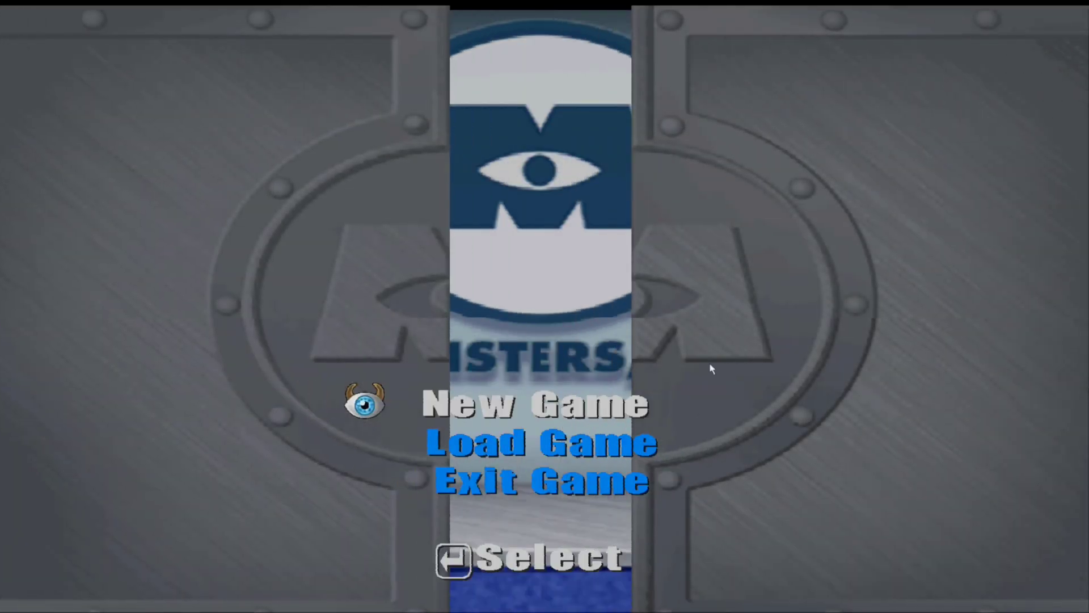
{"action": "key", "text": "Up"}
- Quit Scare Island from the title menu and its launcher, returning to the BIN folder
{"action": "key", "text": "Return"}
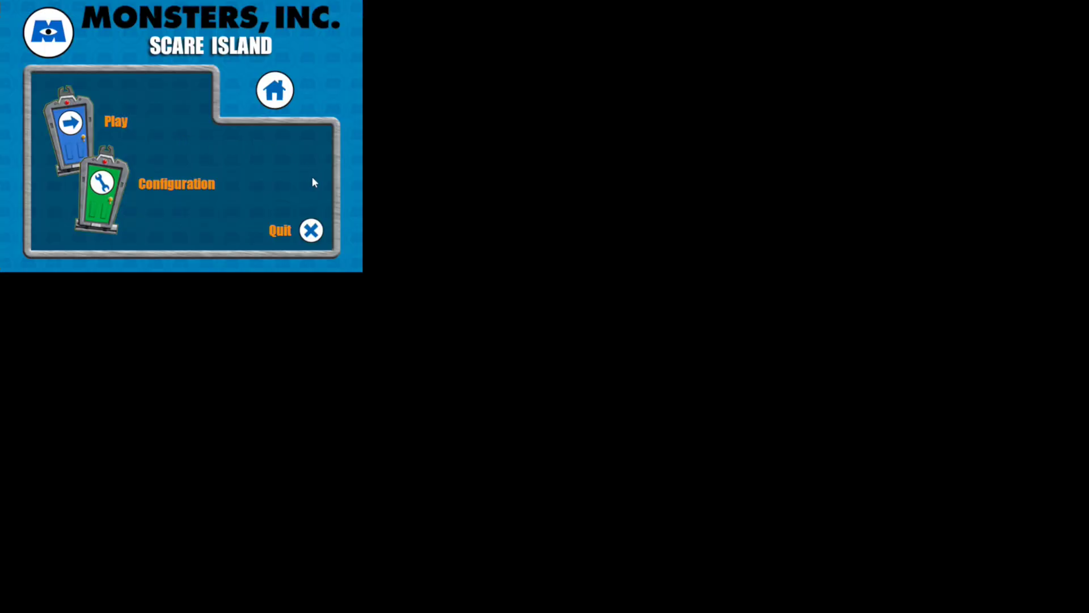
{"action": "left_click", "coordinate": [311, 229]}
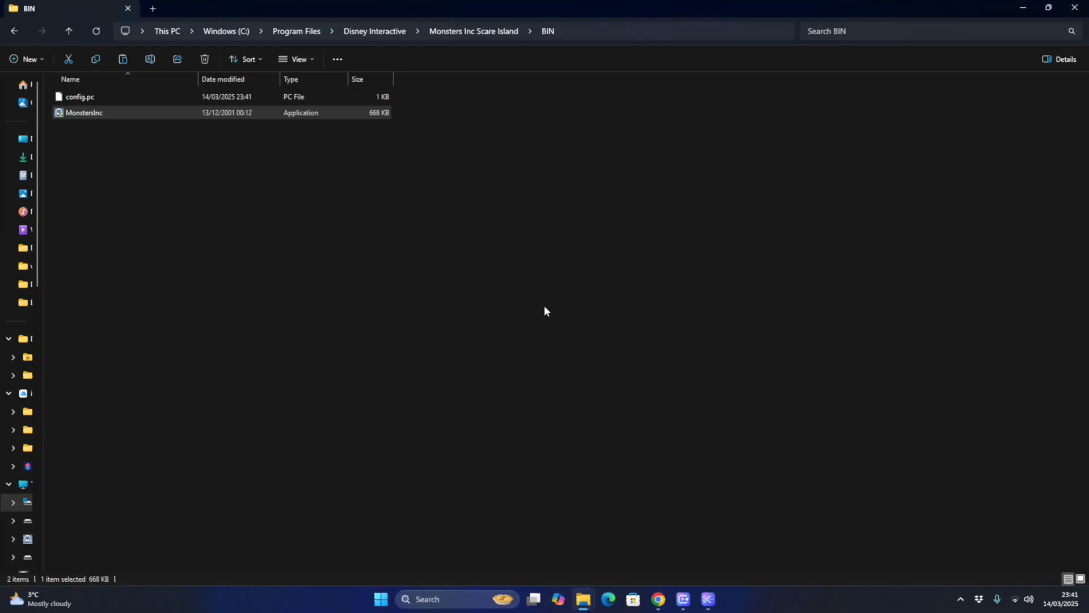
{"action": "left_click", "coordinate": [544, 306]}
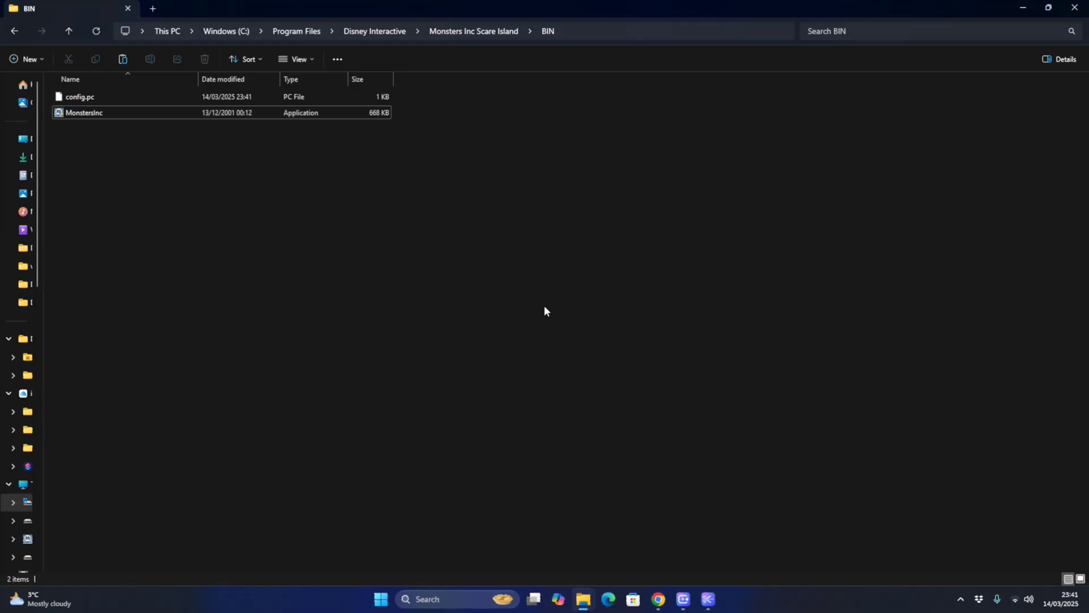